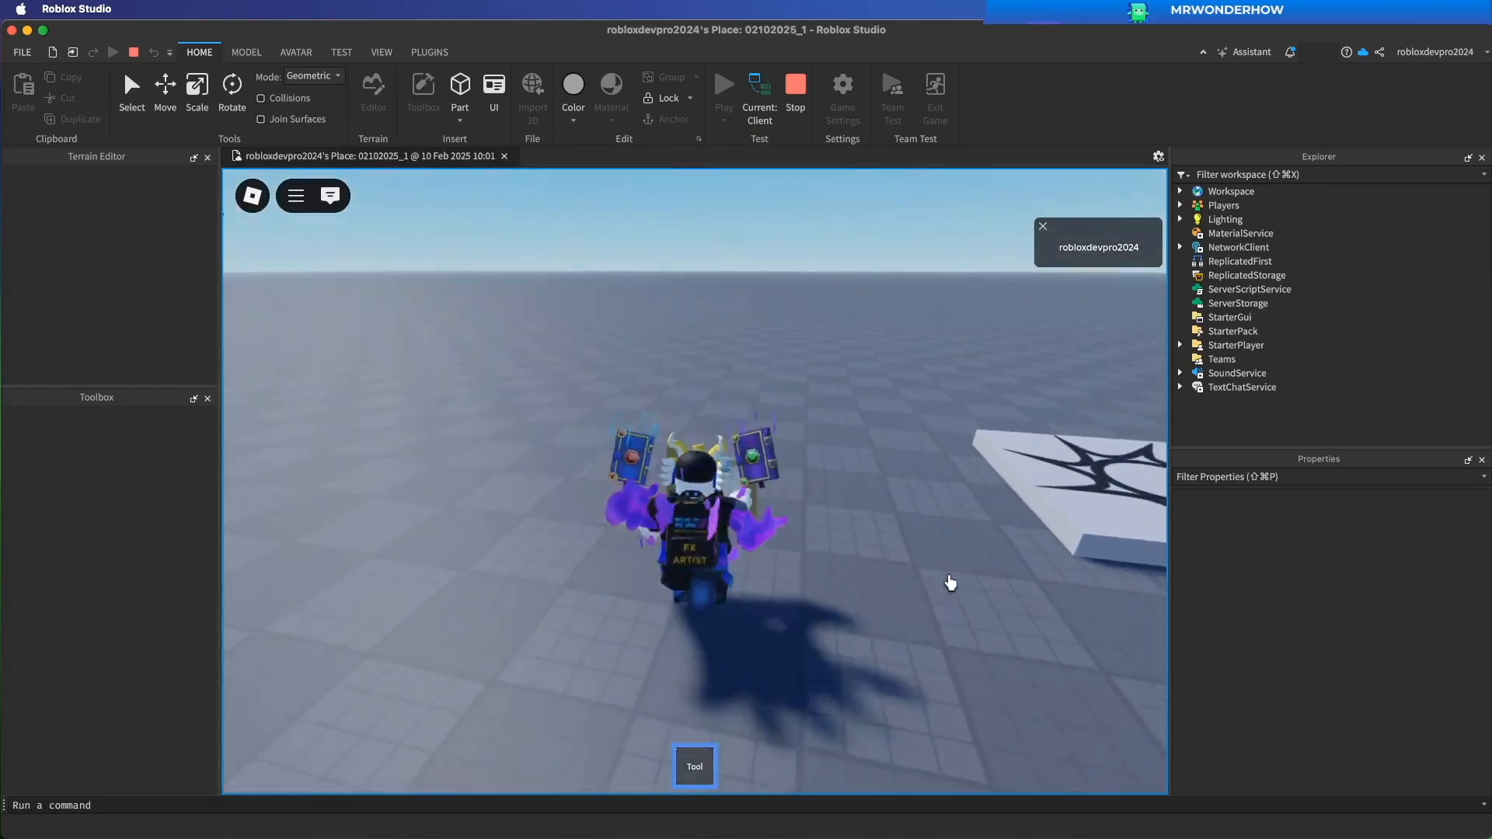
Walk the character around the running playtest while equipping and unequipping the map tool, and end the playtest.
key("w")
key("a")
key("s")
key("1")
key("1")
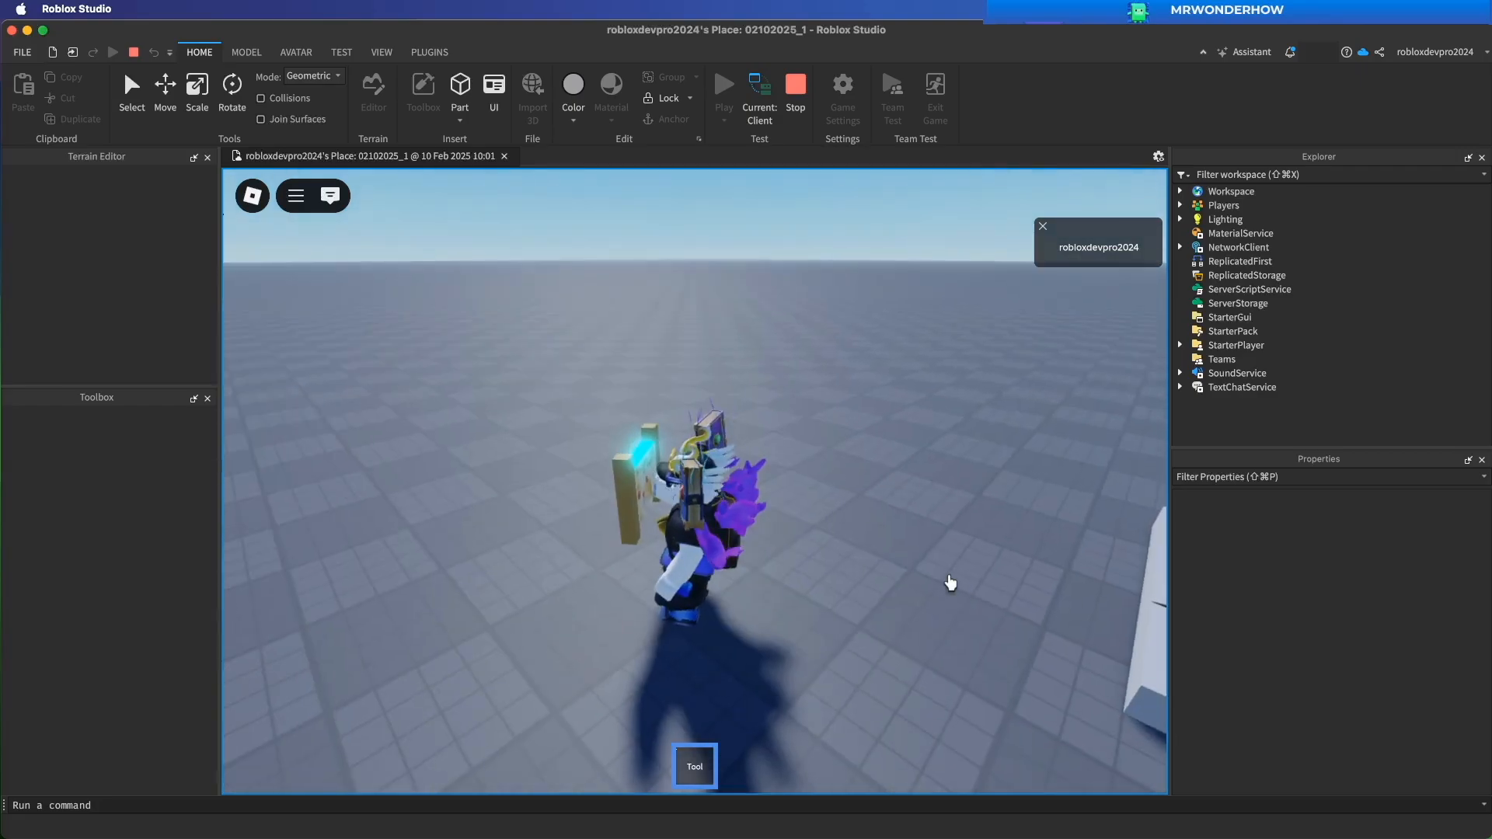
key("s")
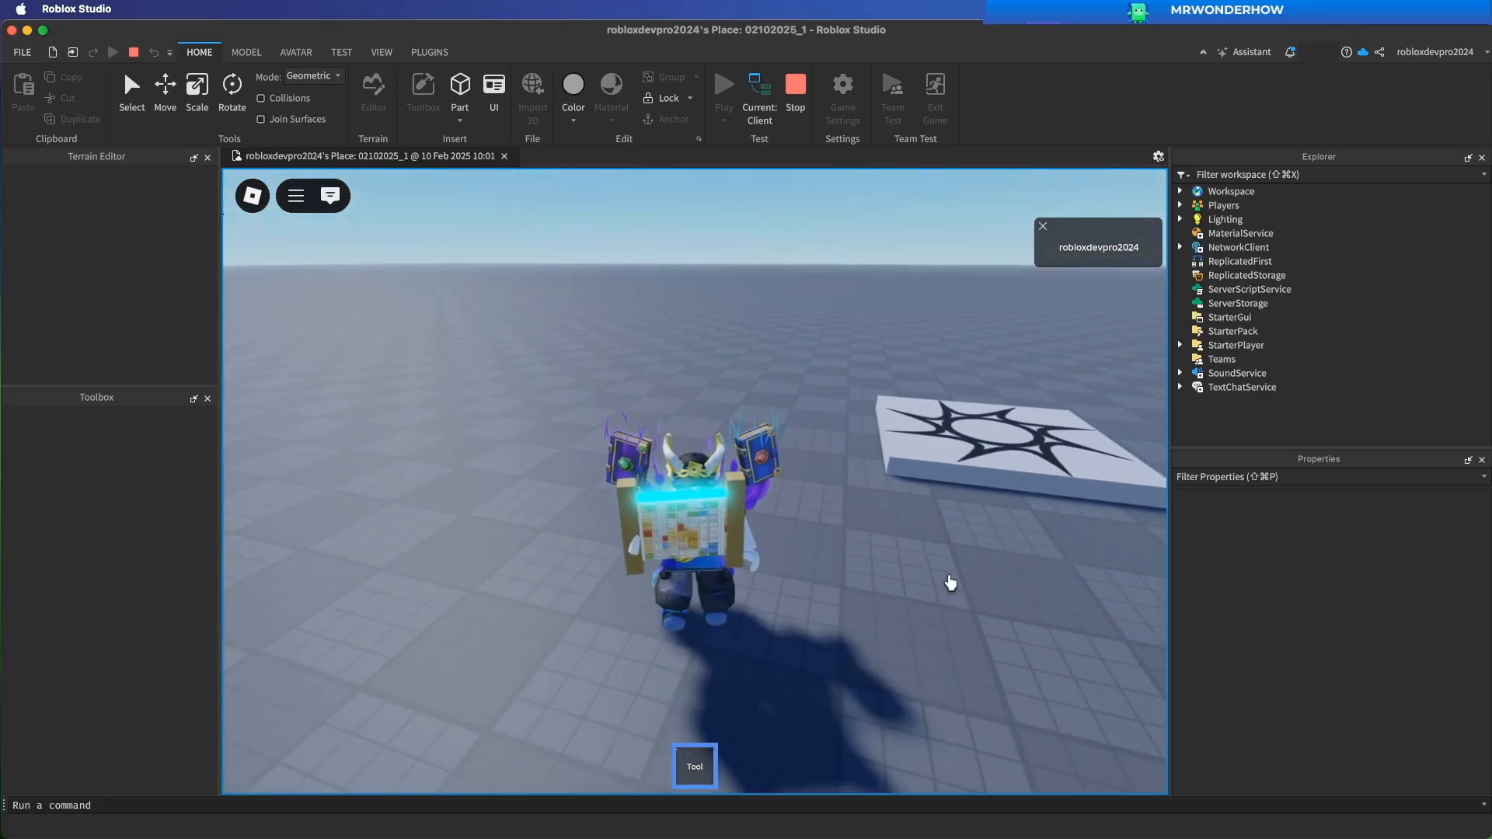
left_click(796, 92)
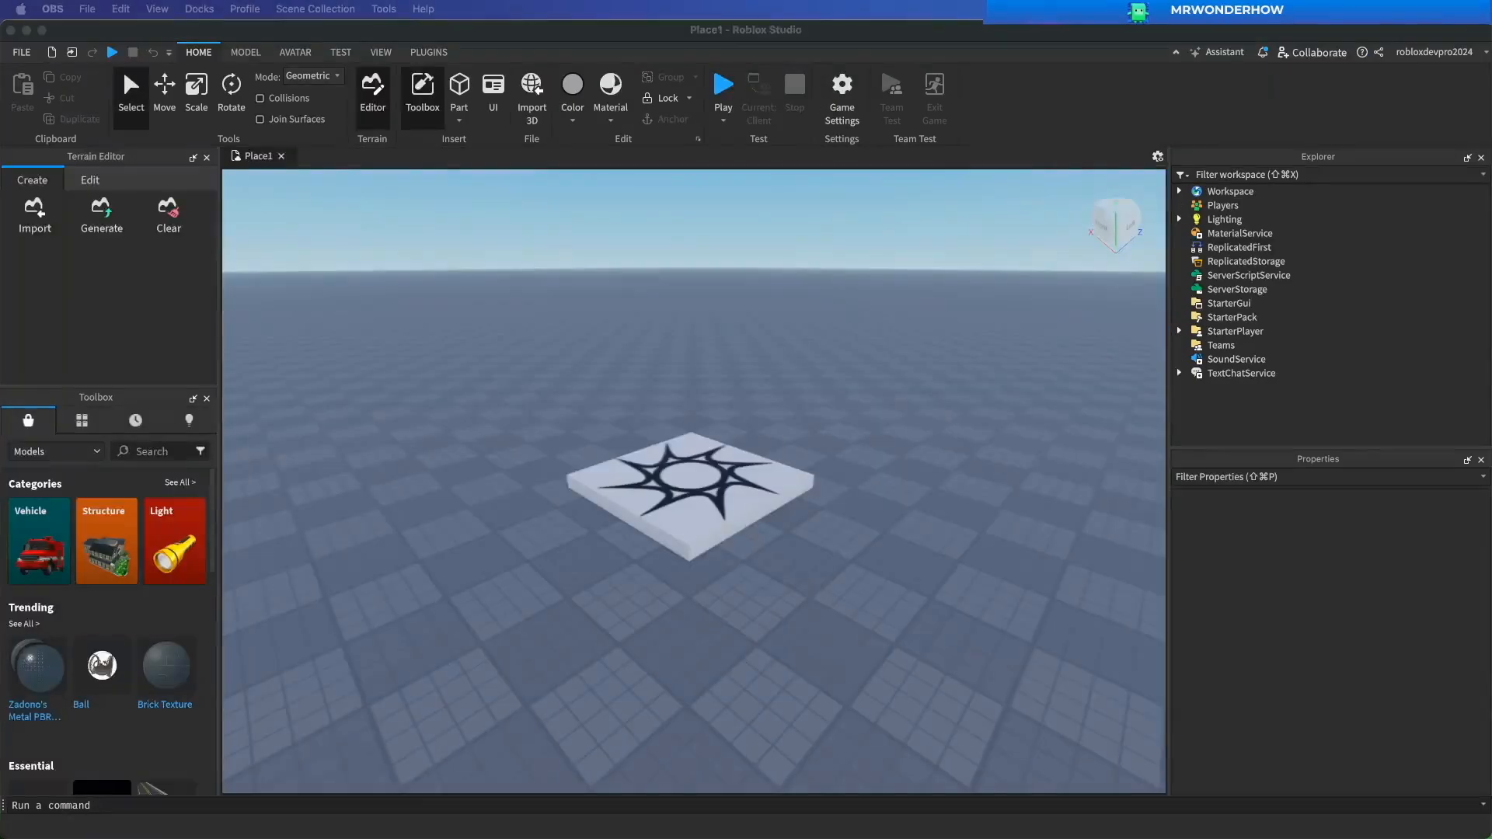
Insert a block part and raise it about 7 studs above the spawn location.
left_click(1295, 608)
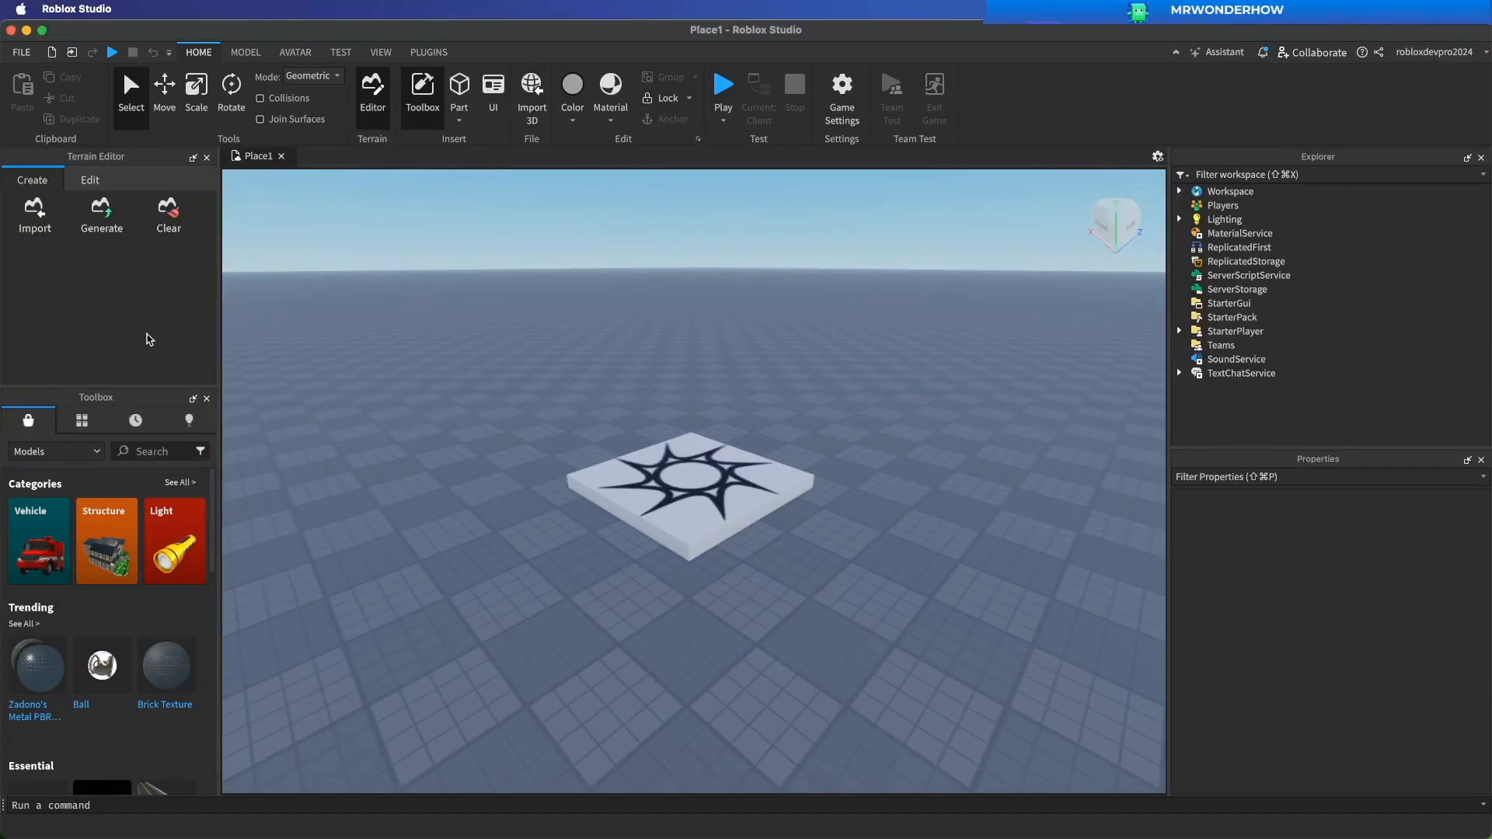
left_click(459, 121)
left_click(477, 142)
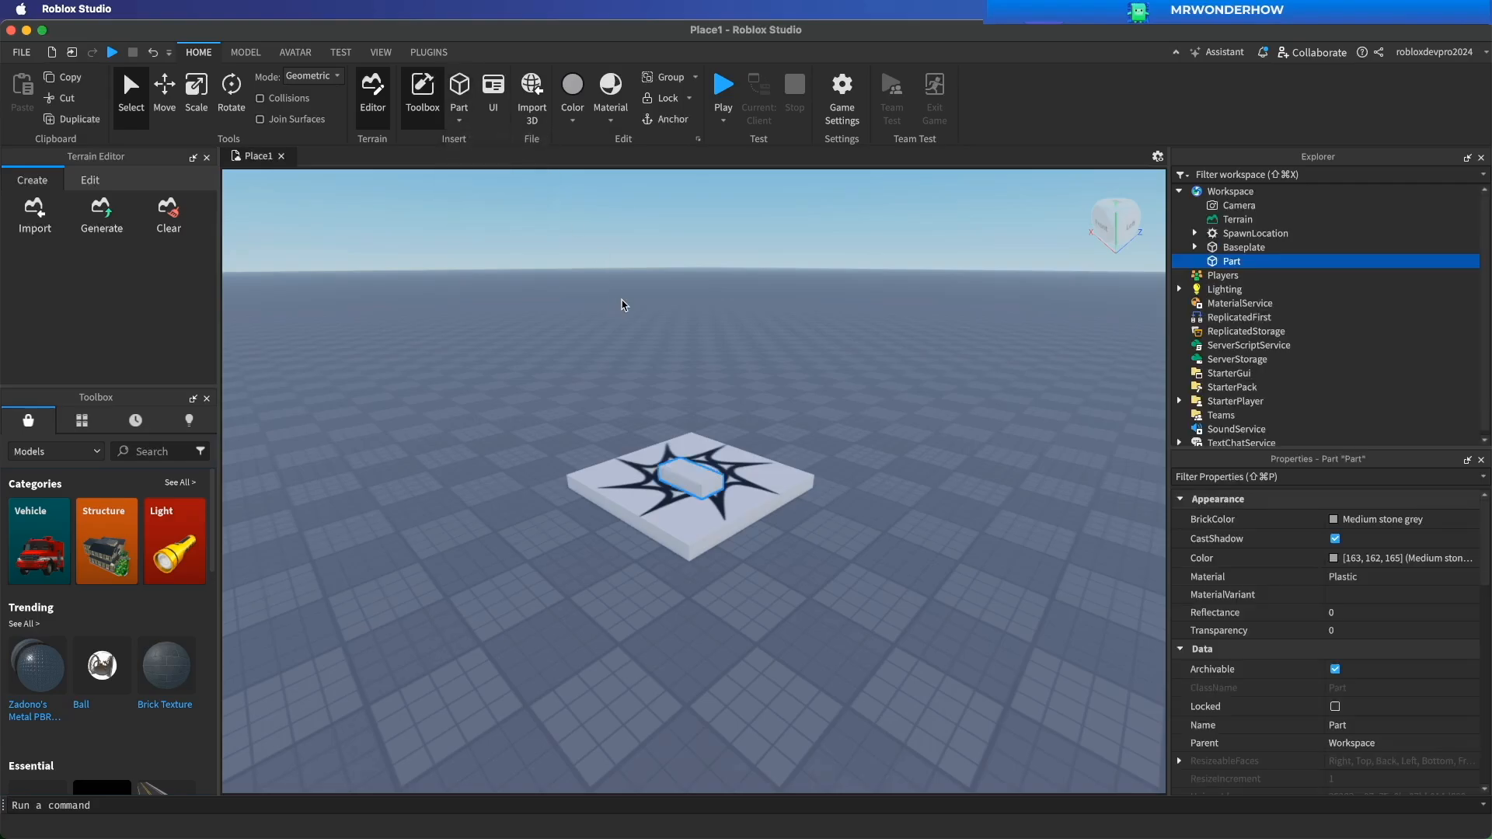
key("super+2")
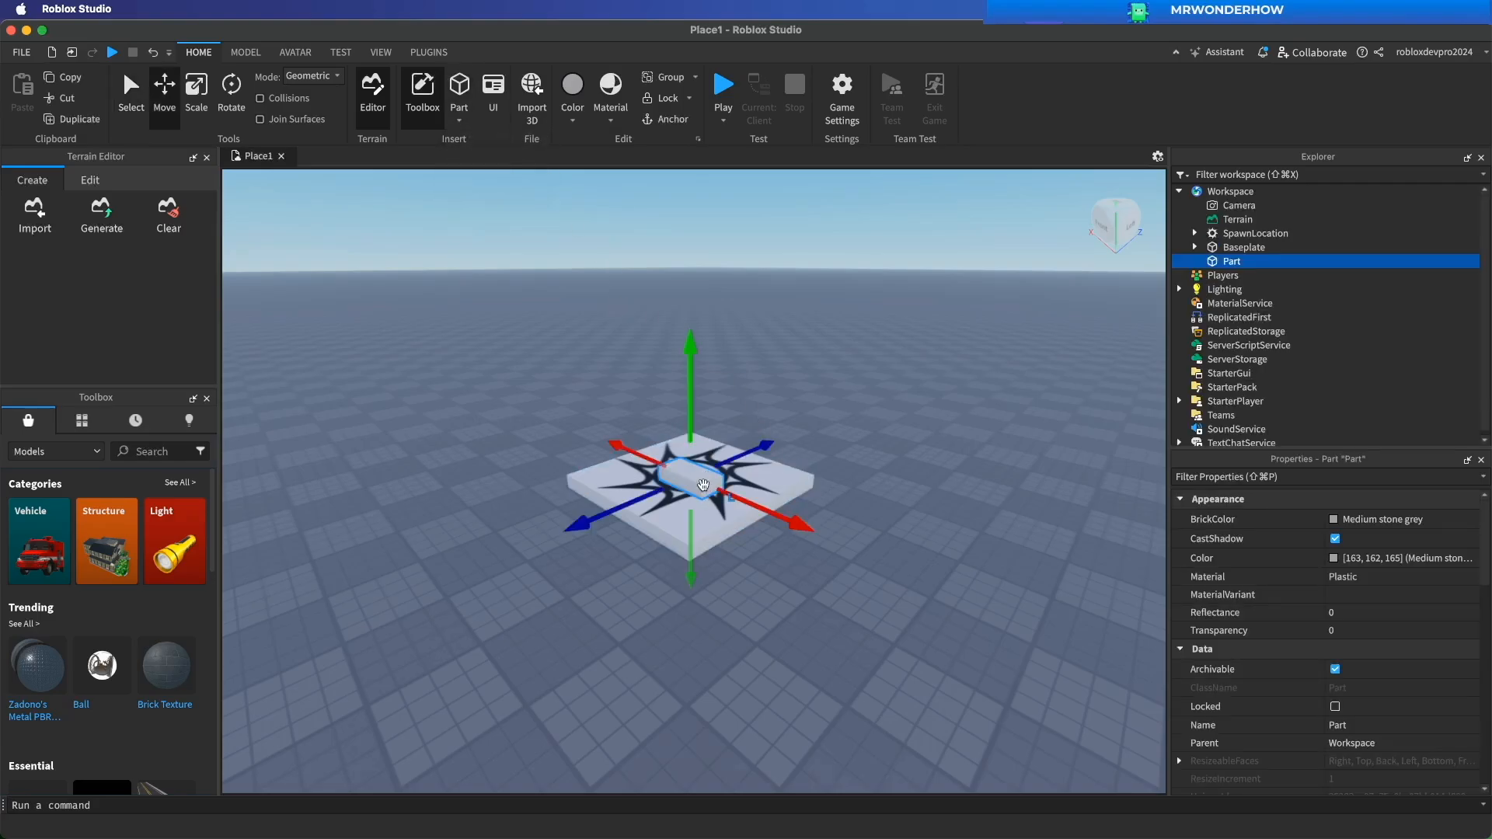
left_click_drag(693, 342, 749, 423)
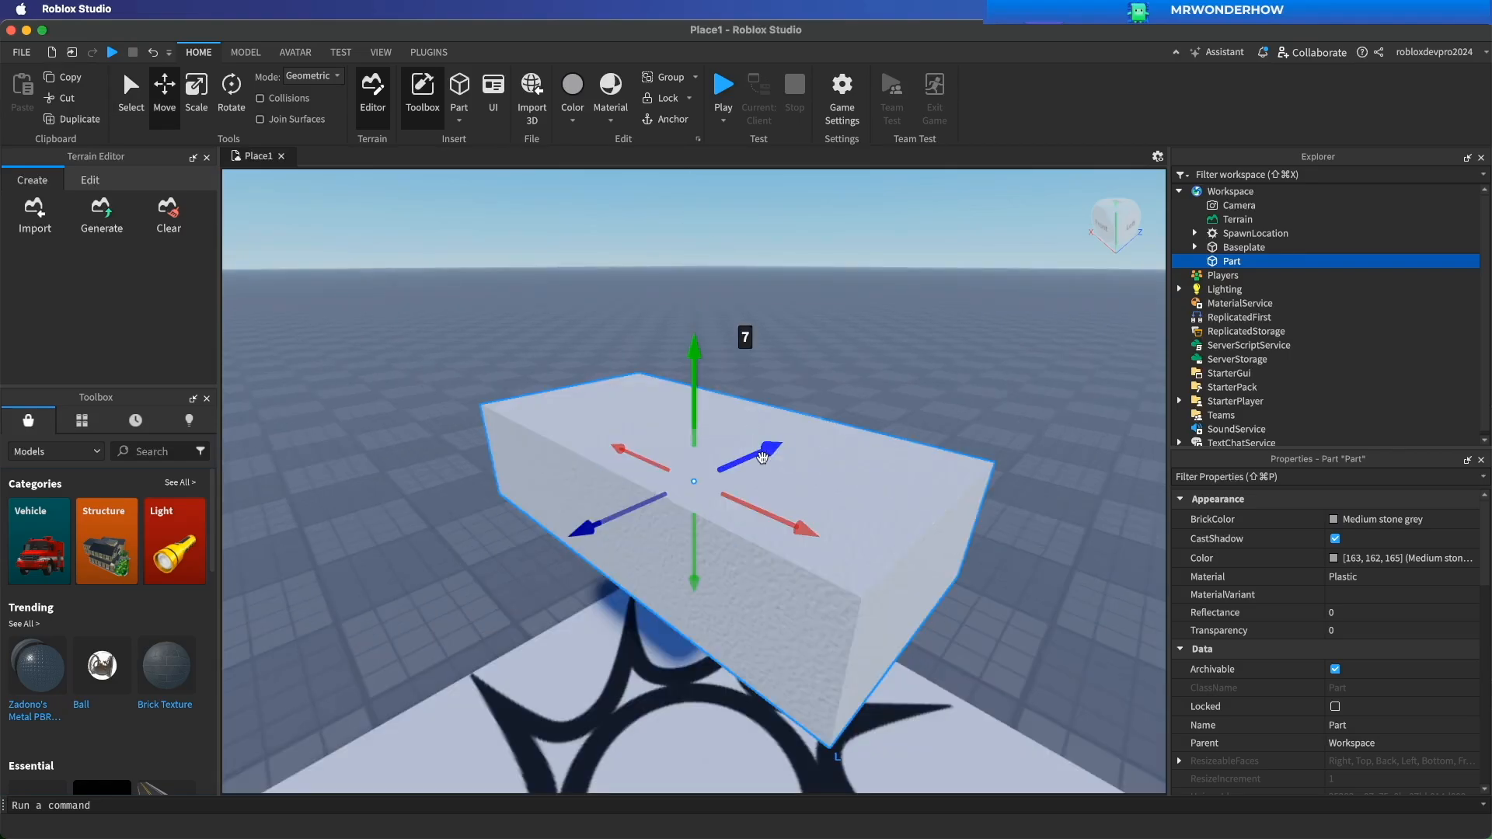
key("super+3")
left_click_drag(778, 443, 920, 366)
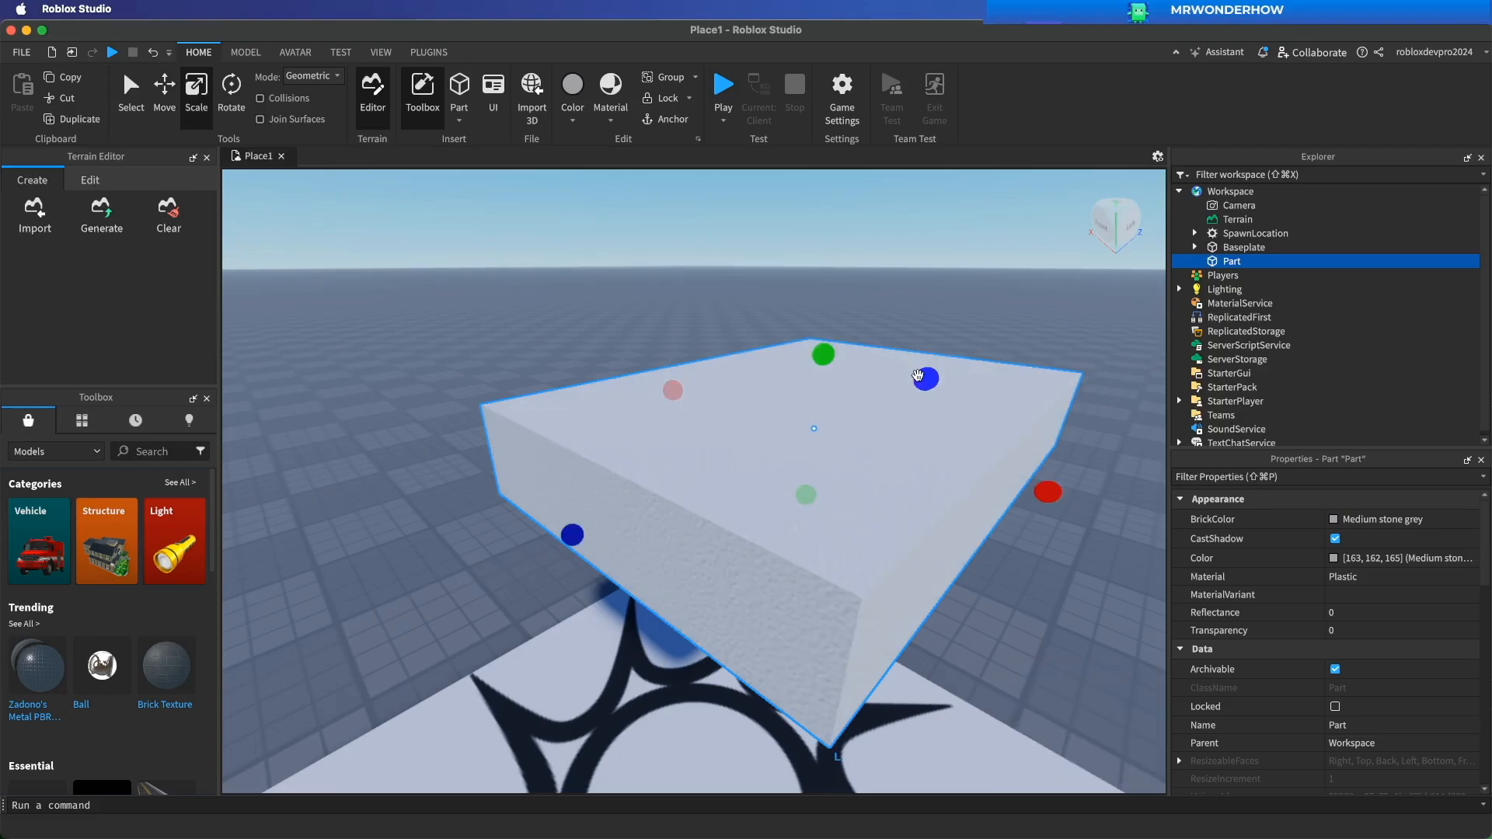
key("super+z")
Scale the floating part into a thin, upright, nearly square panel.
left_click_drag(959, 599, 624, 460)
left_click_drag(585, 374, 577, 267)
left_click_drag(759, 417, 694, 352)
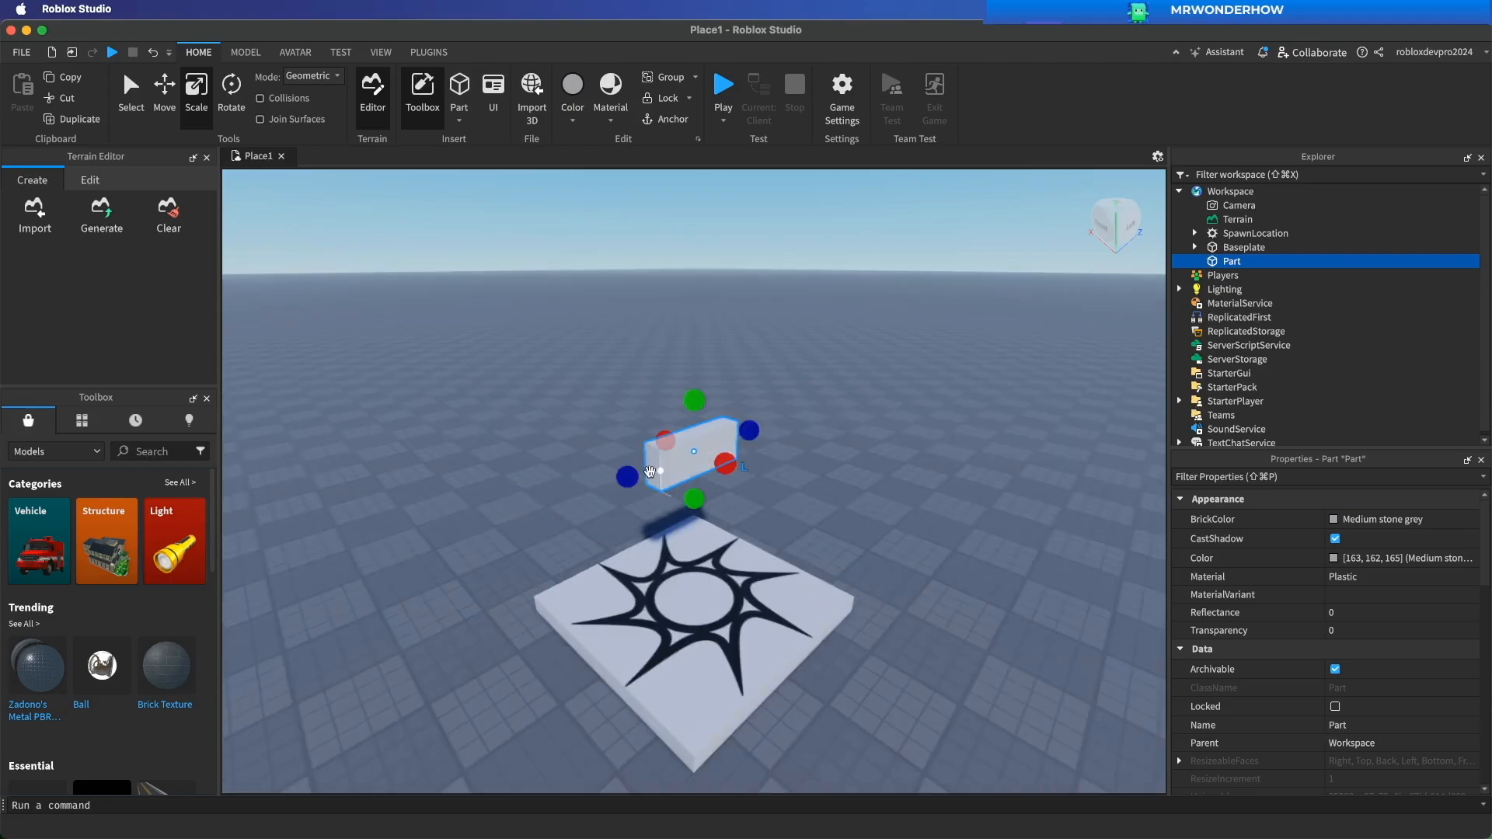
right_click_drag(794, 567, 796, 568)
left_click_drag(698, 436, 654, 453)
right_click_drag(865, 534, 941, 534)
left_click(942, 534)
left_click(760, 483)
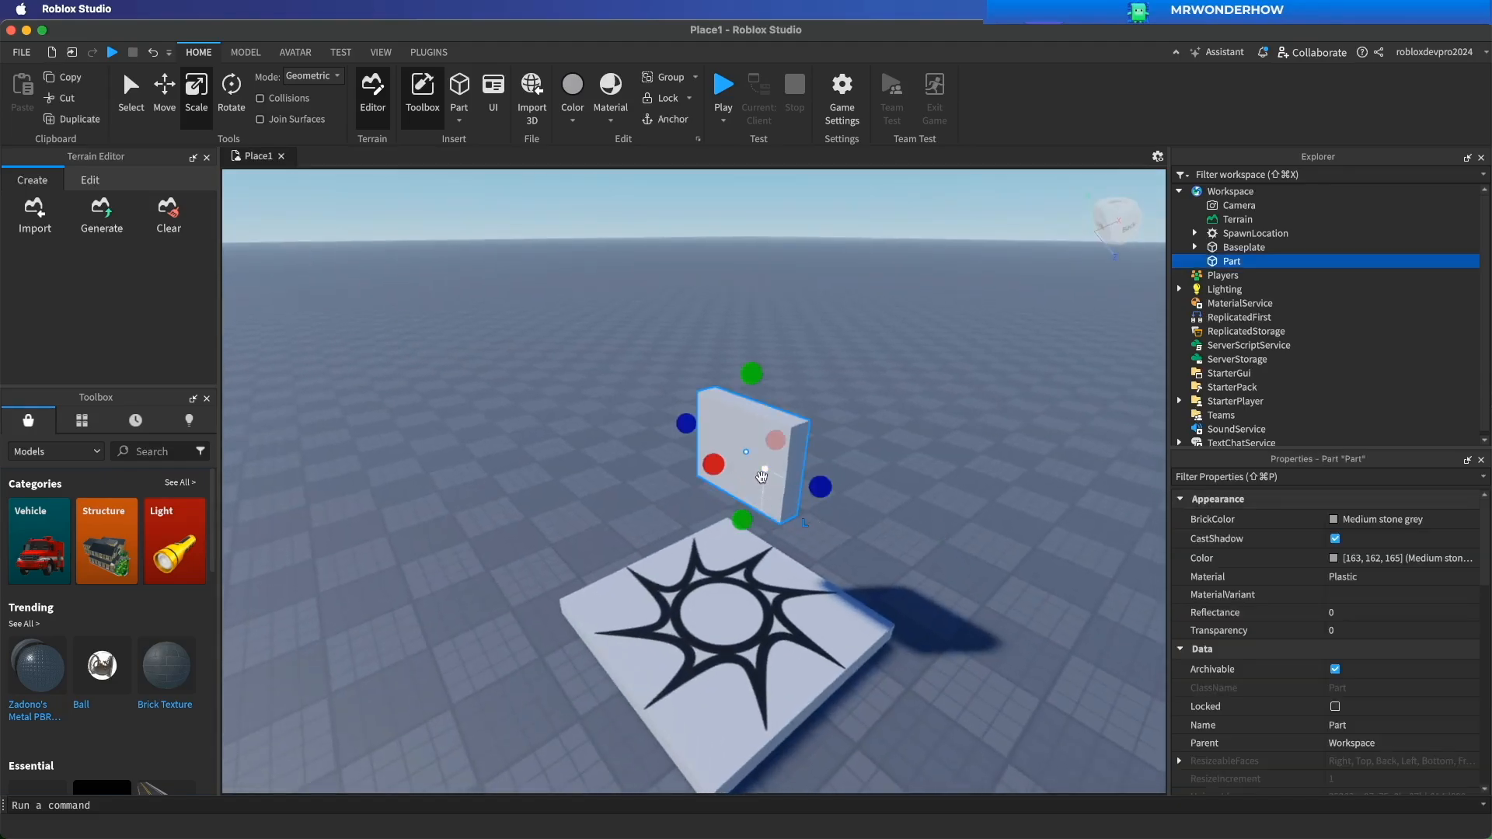
Duplicate the floating panel part in place.
left_click(472, 219)
right_click_drag(617, 475, 616, 474)
left_click(759, 476)
key("super+1")
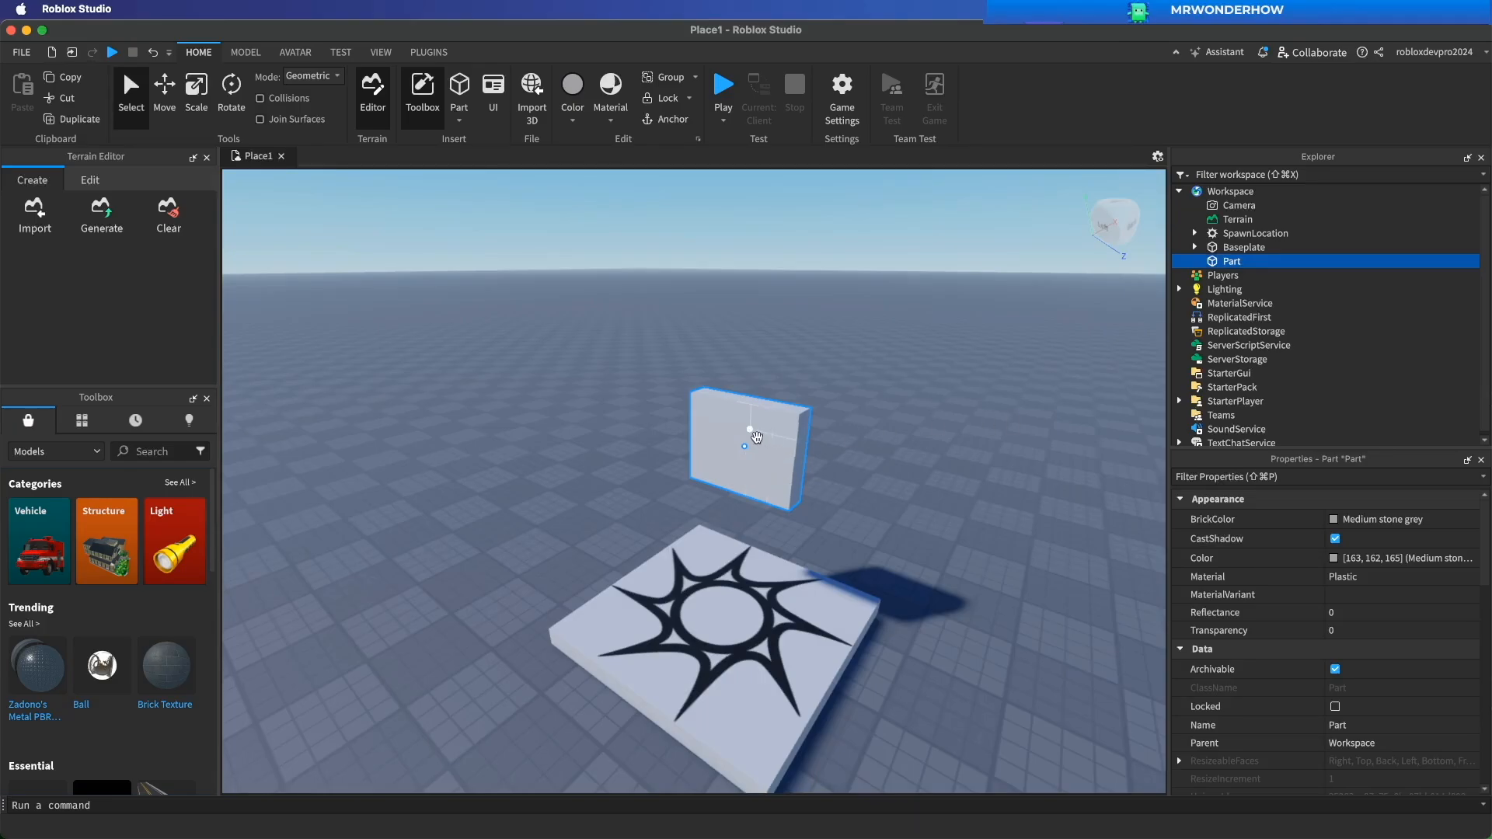
right_click(757, 438)
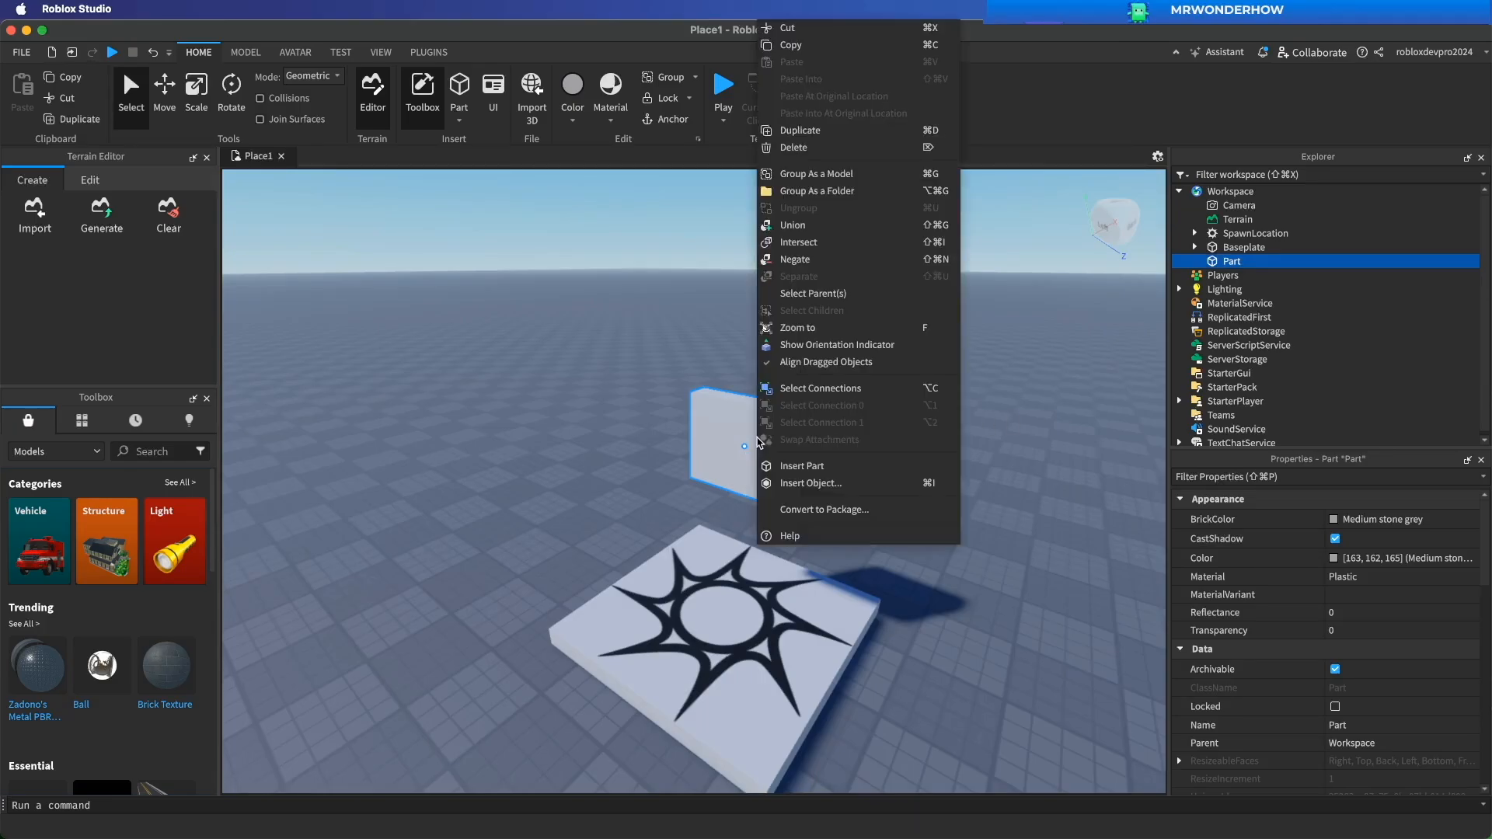
left_click(826, 139)
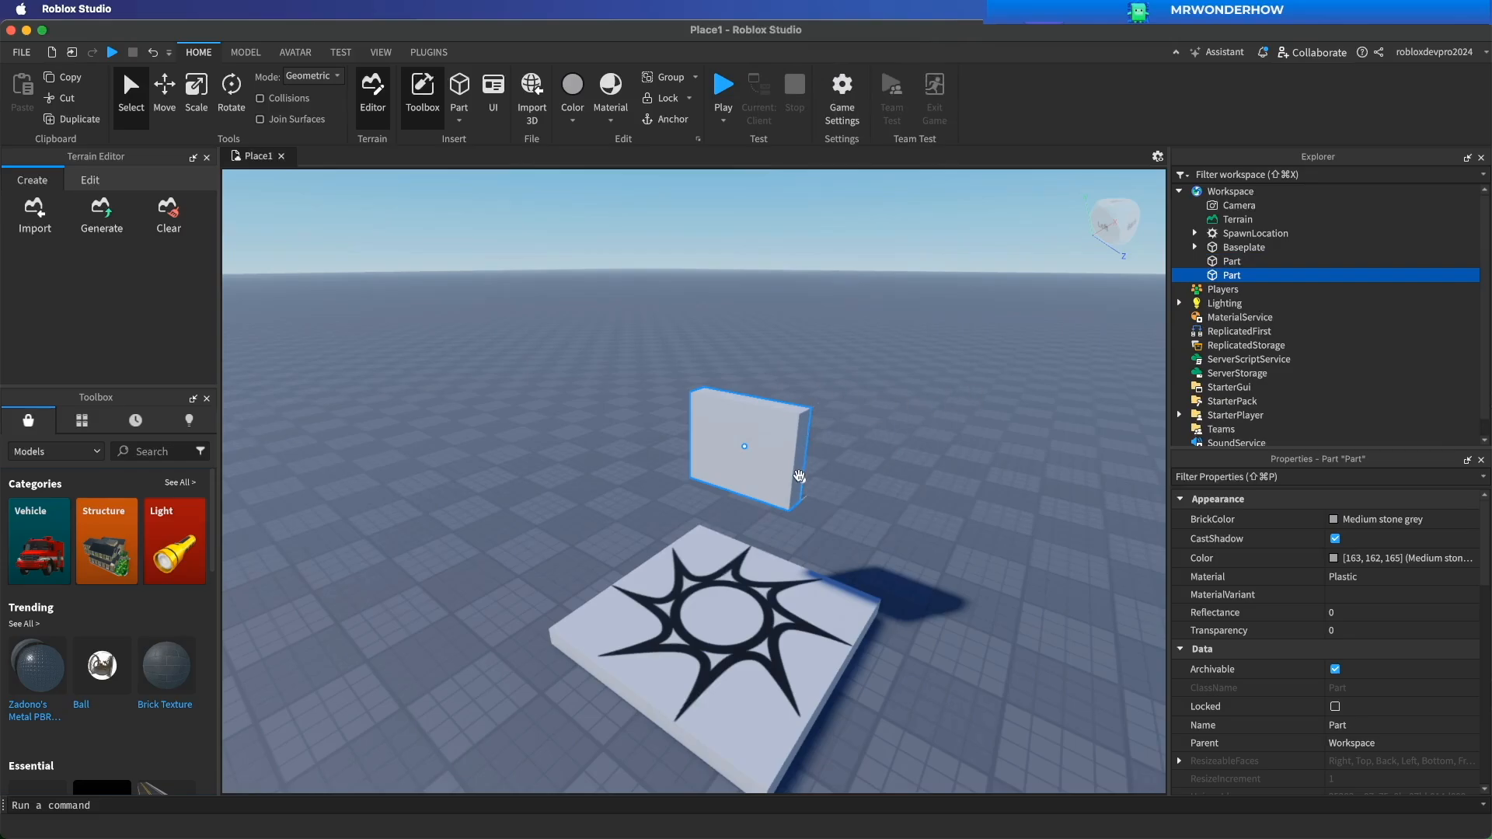
Shape the duplicate into a narrow post at one end of the panel, shifted outward 0.5 studs and extended above and below the panel.
key("super+2")
key("super+3")
left_click_drag(829, 471, 727, 453)
key("super+2")
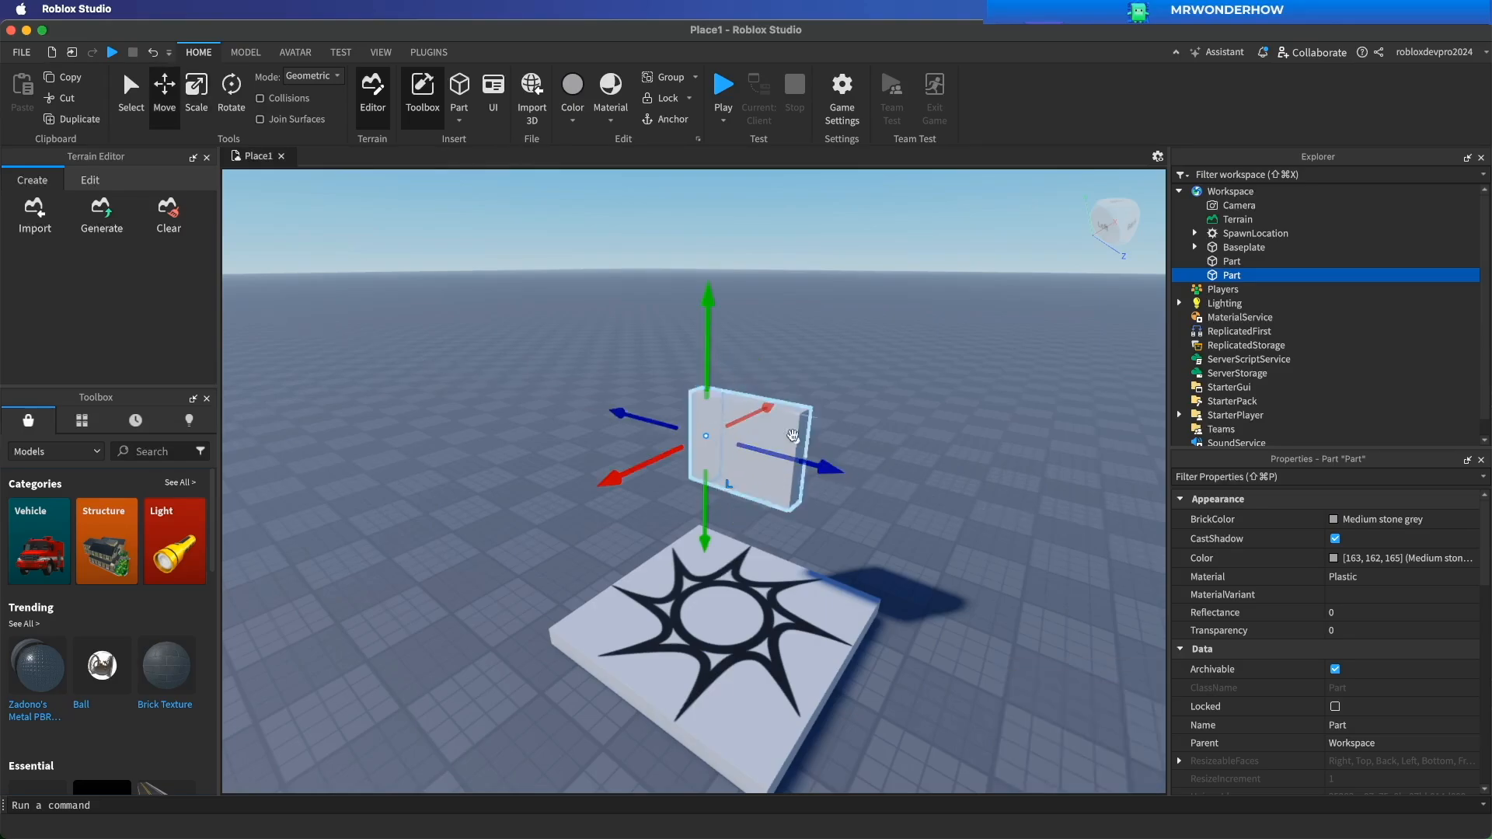
left_click_drag(833, 473, 813, 469)
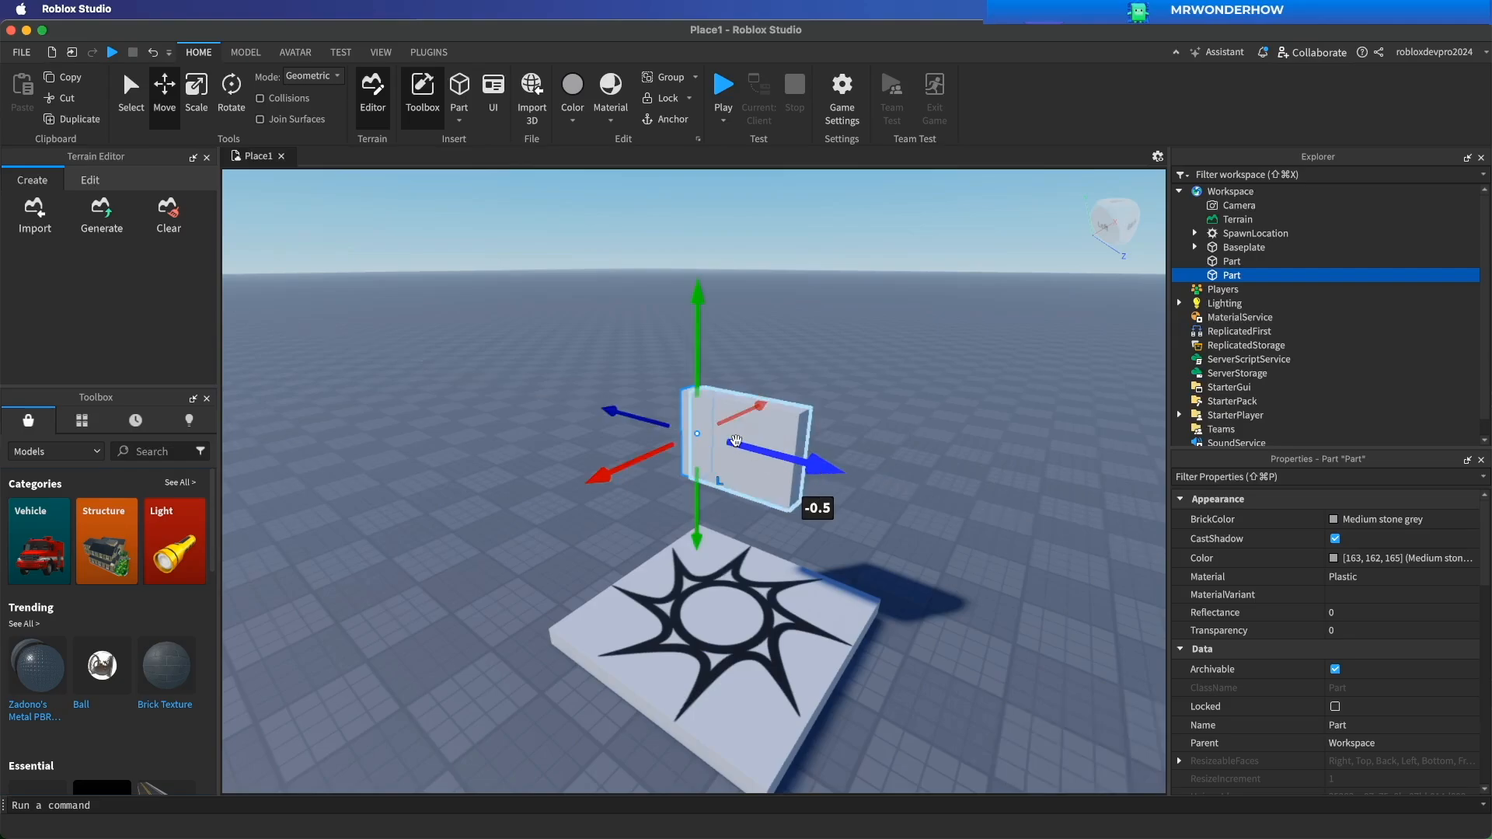
key("super+3")
left_click_drag(695, 357, 694, 334, "super")
key("super+1")
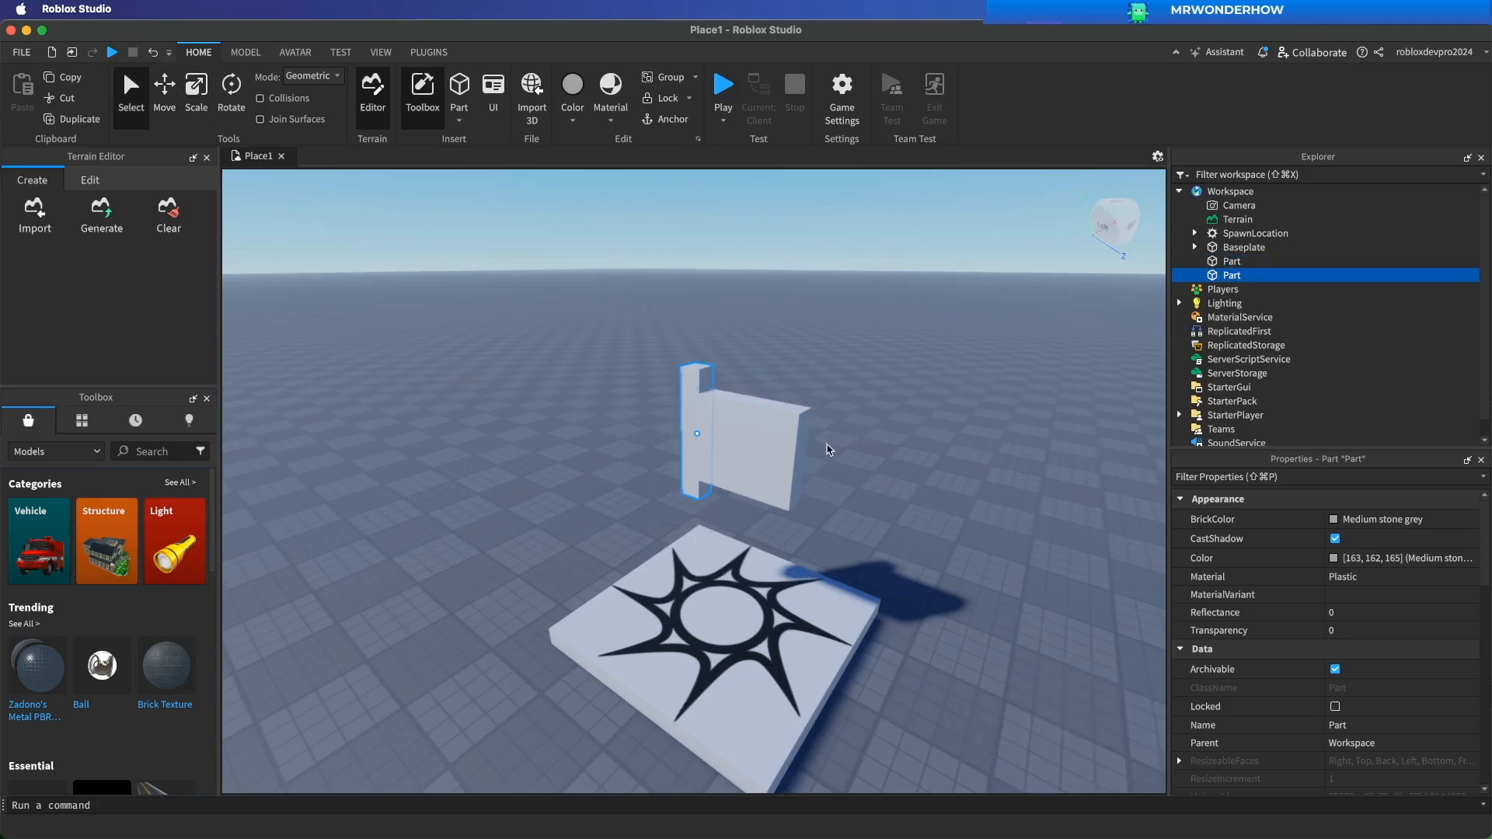
Duplicate the post and move the copy to the opposite end of the panel.
key("super+d")
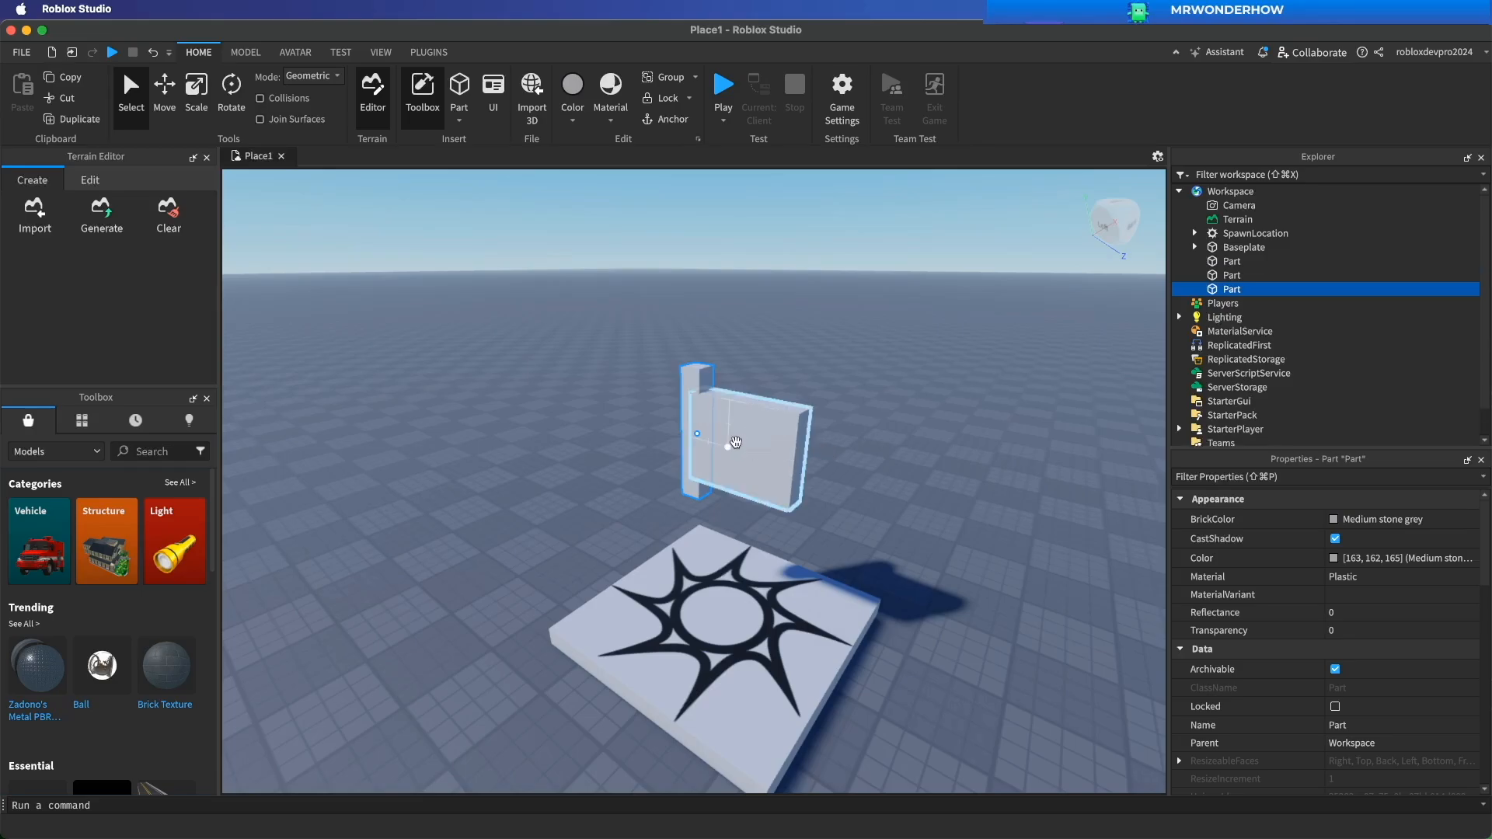
key("super+2")
left_click_drag(736, 443, 900, 616)
right_click_drag(900, 612, 900, 612)
left_click(730, 408)
left_click_drag(730, 407, 821, 445)
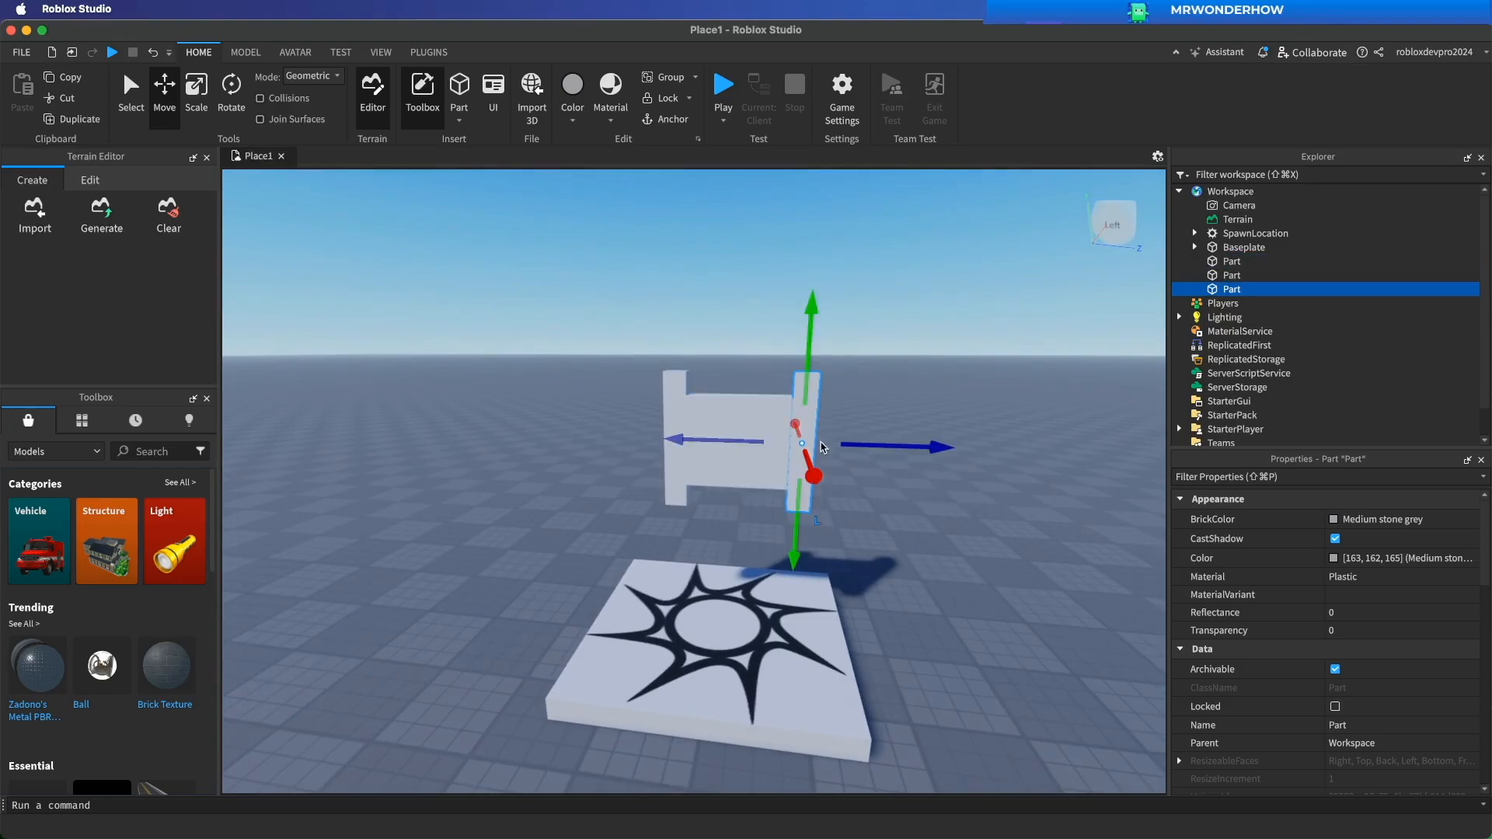
Shift the original post outward from the panel by 0.5 studs.
left_click(663, 393)
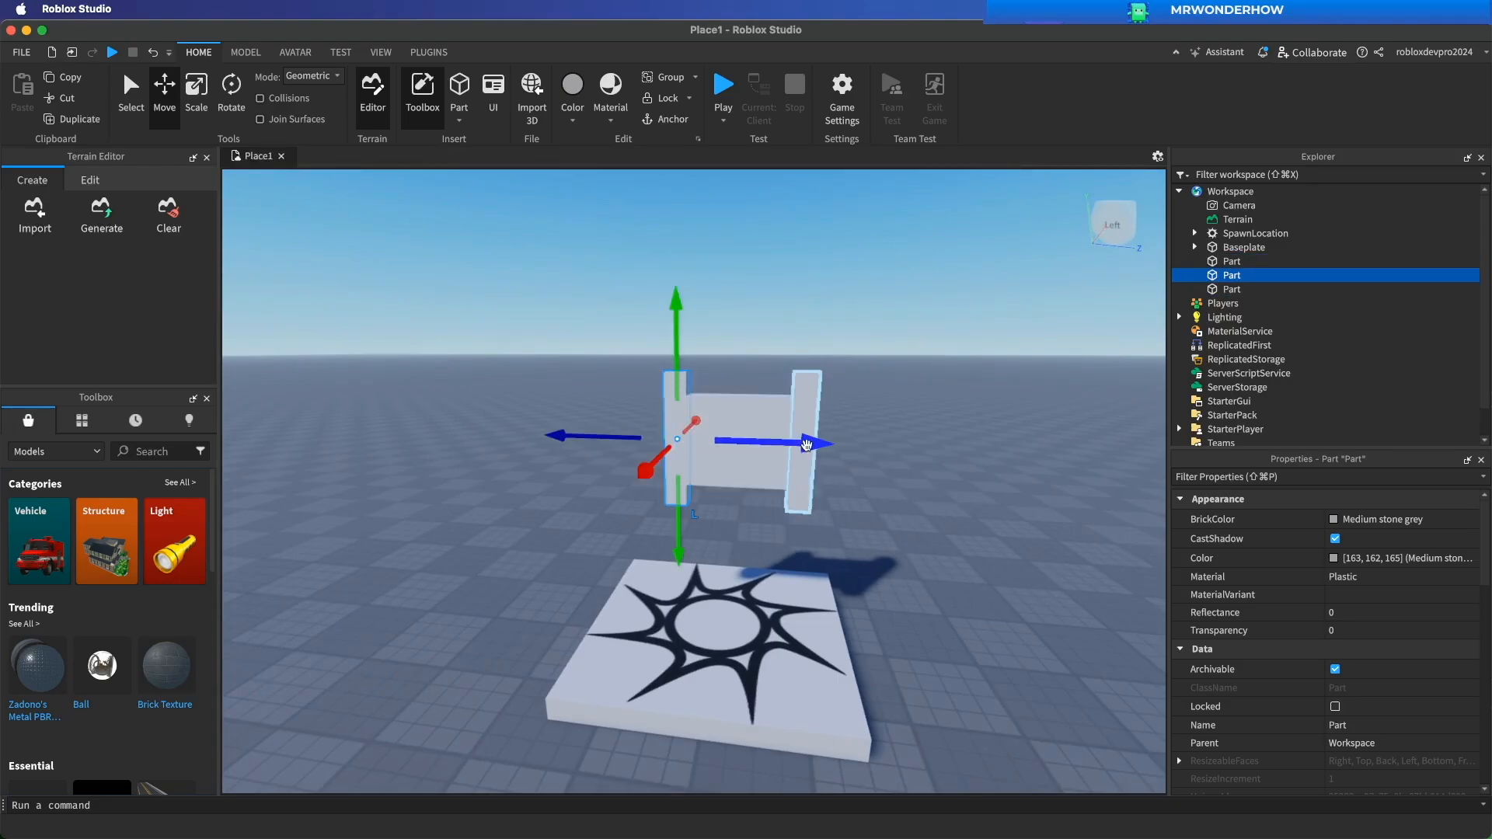
left_click_drag(821, 447, 810, 448)
right_click_drag(919, 513, 919, 513)
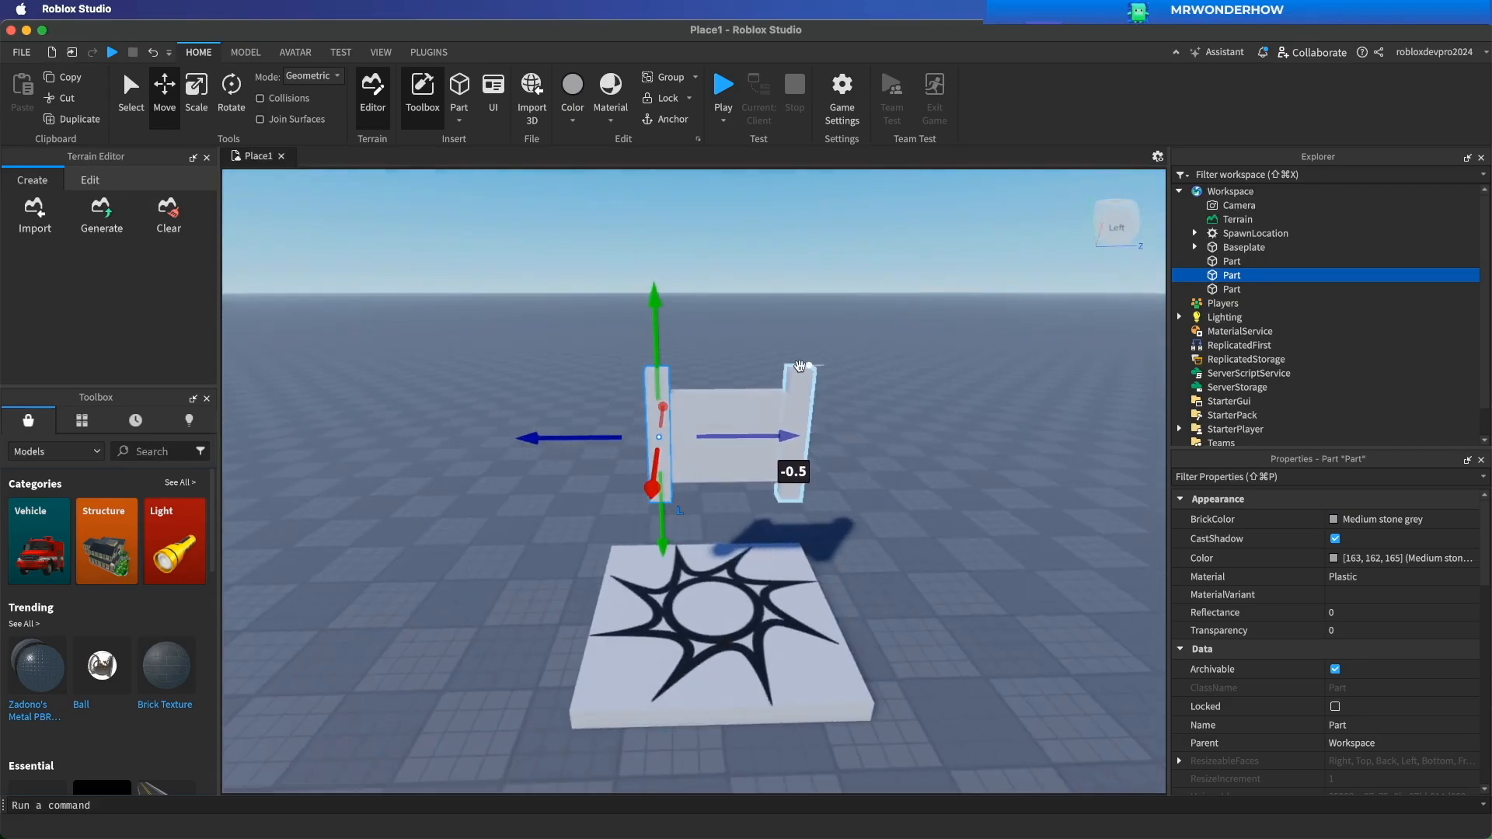
Set the BrickColor of both end posts to Fawn brown.
left_click(884, 344)
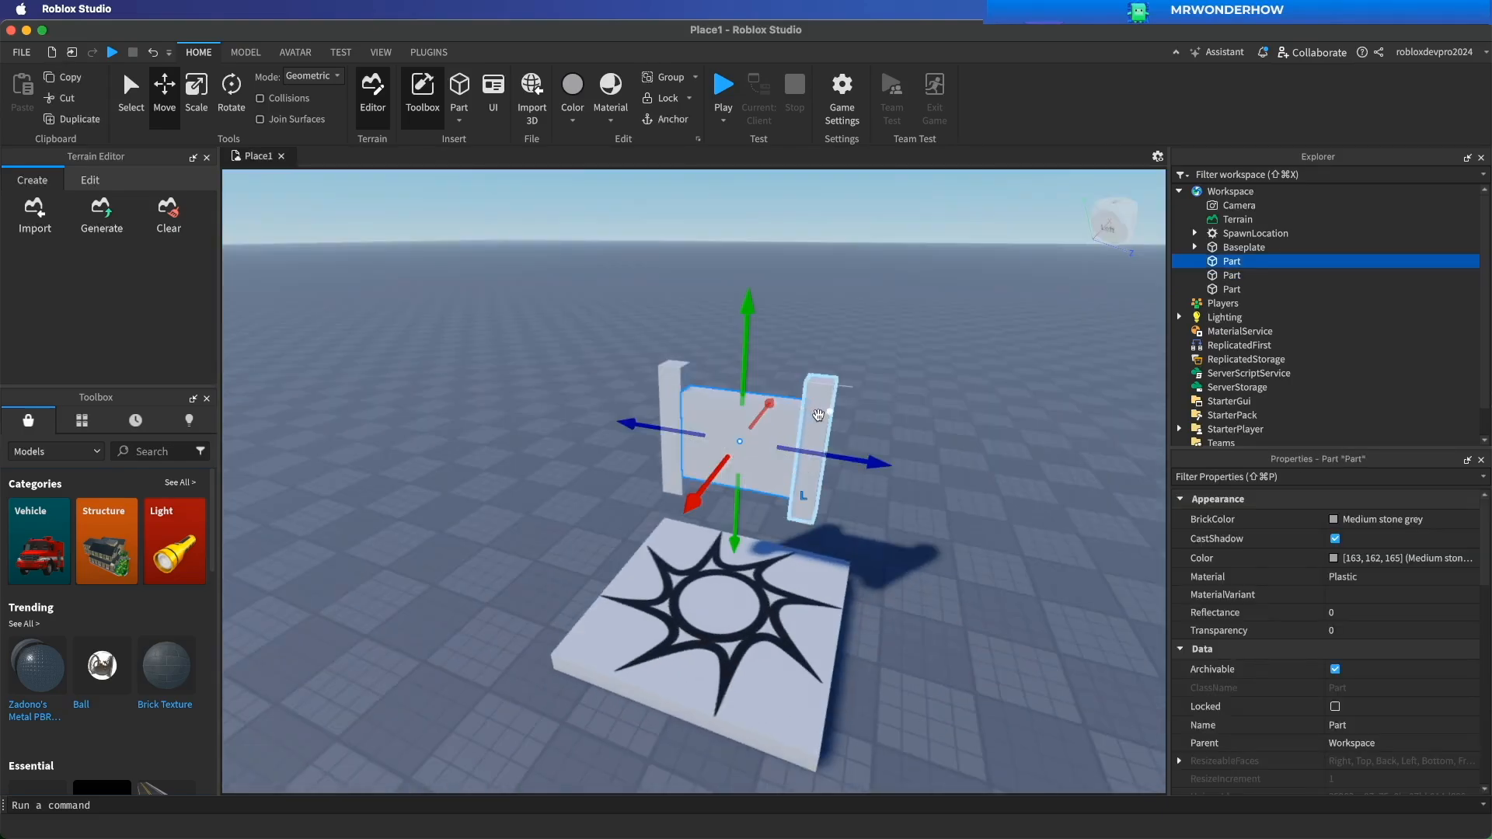
left_click(818, 415)
left_click(1346, 520)
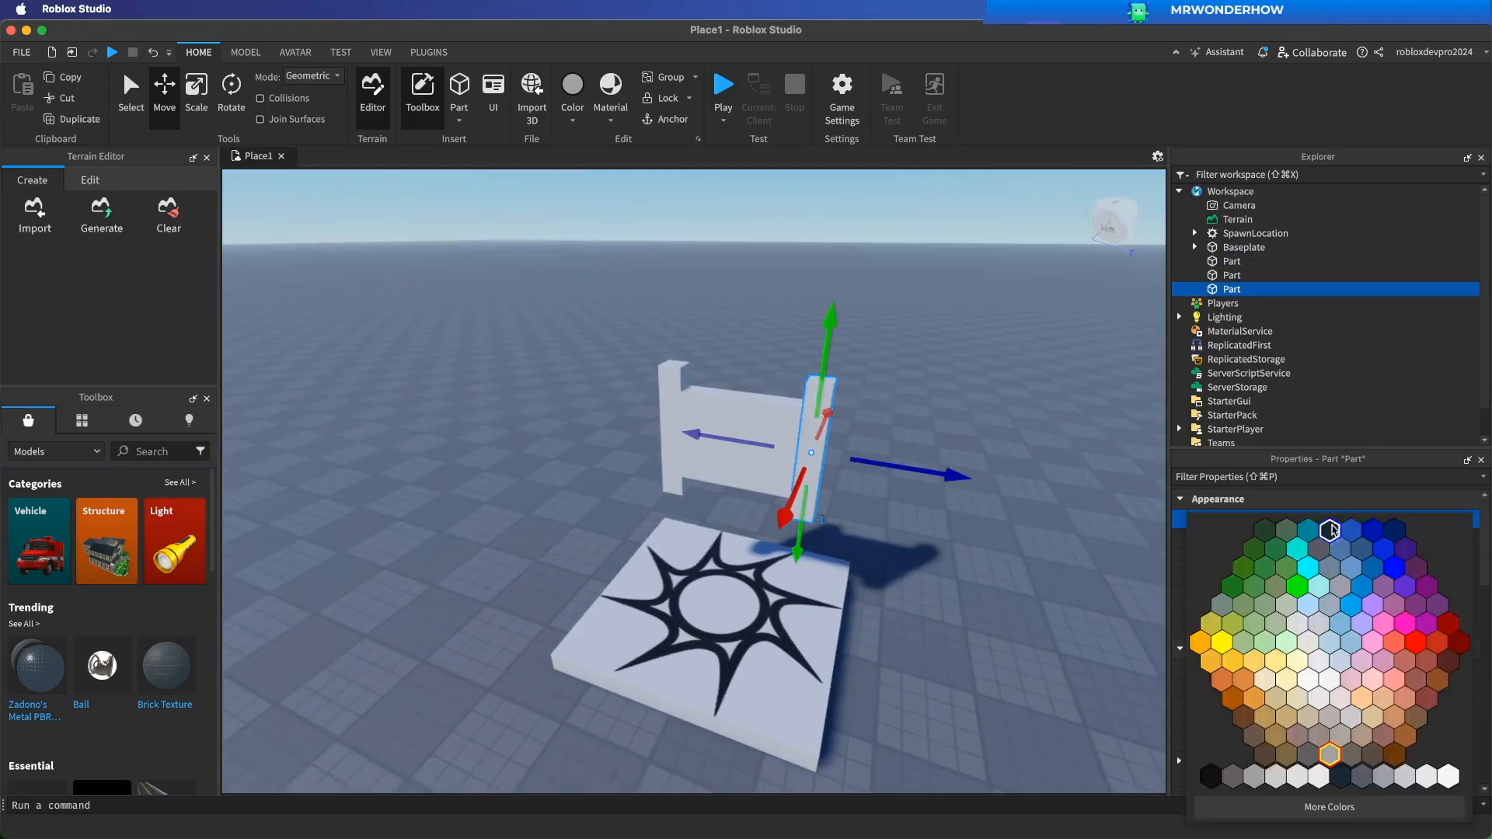
left_click(1312, 726)
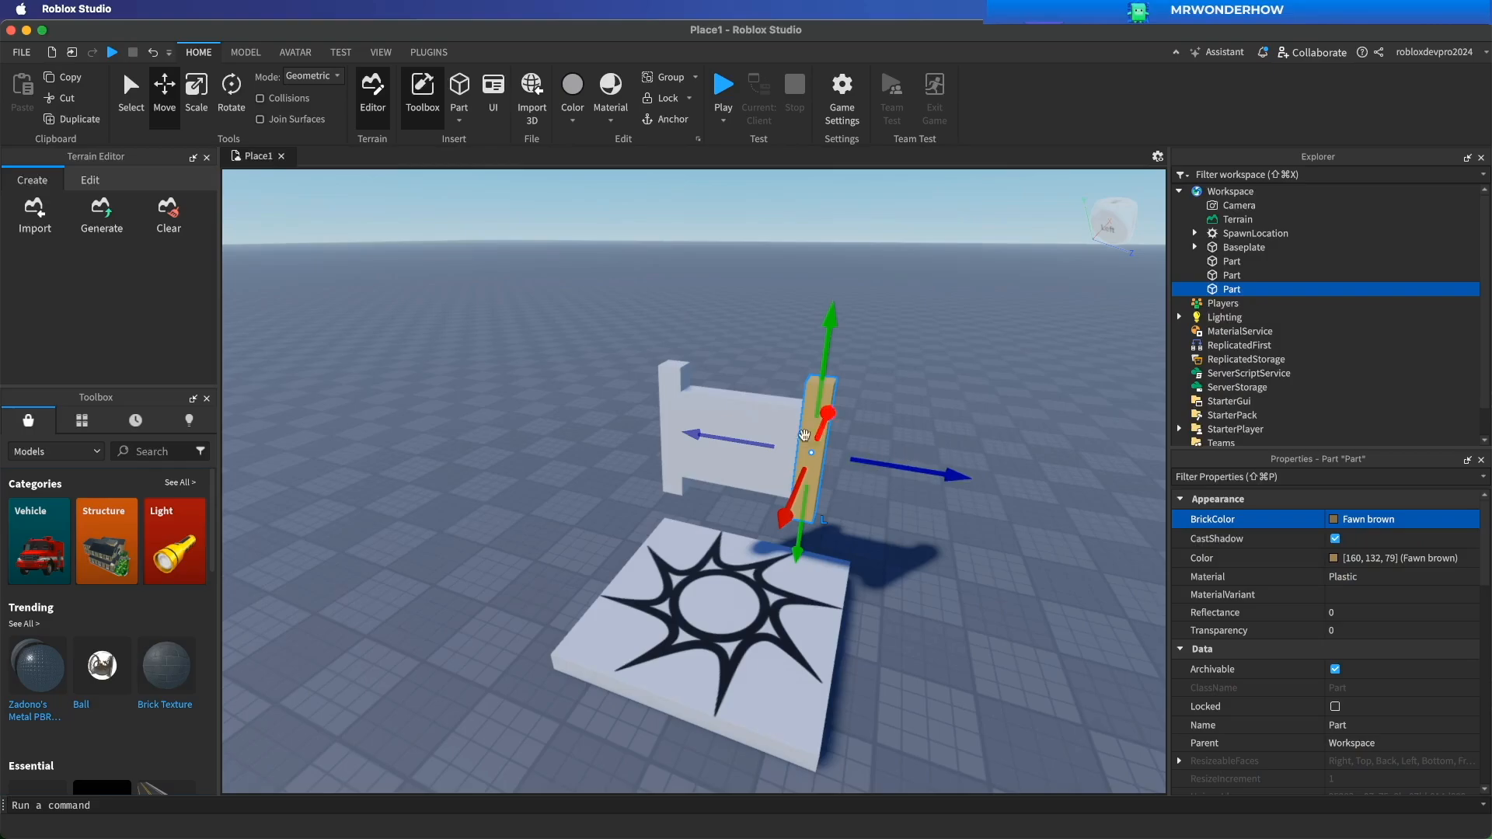
left_click(674, 436)
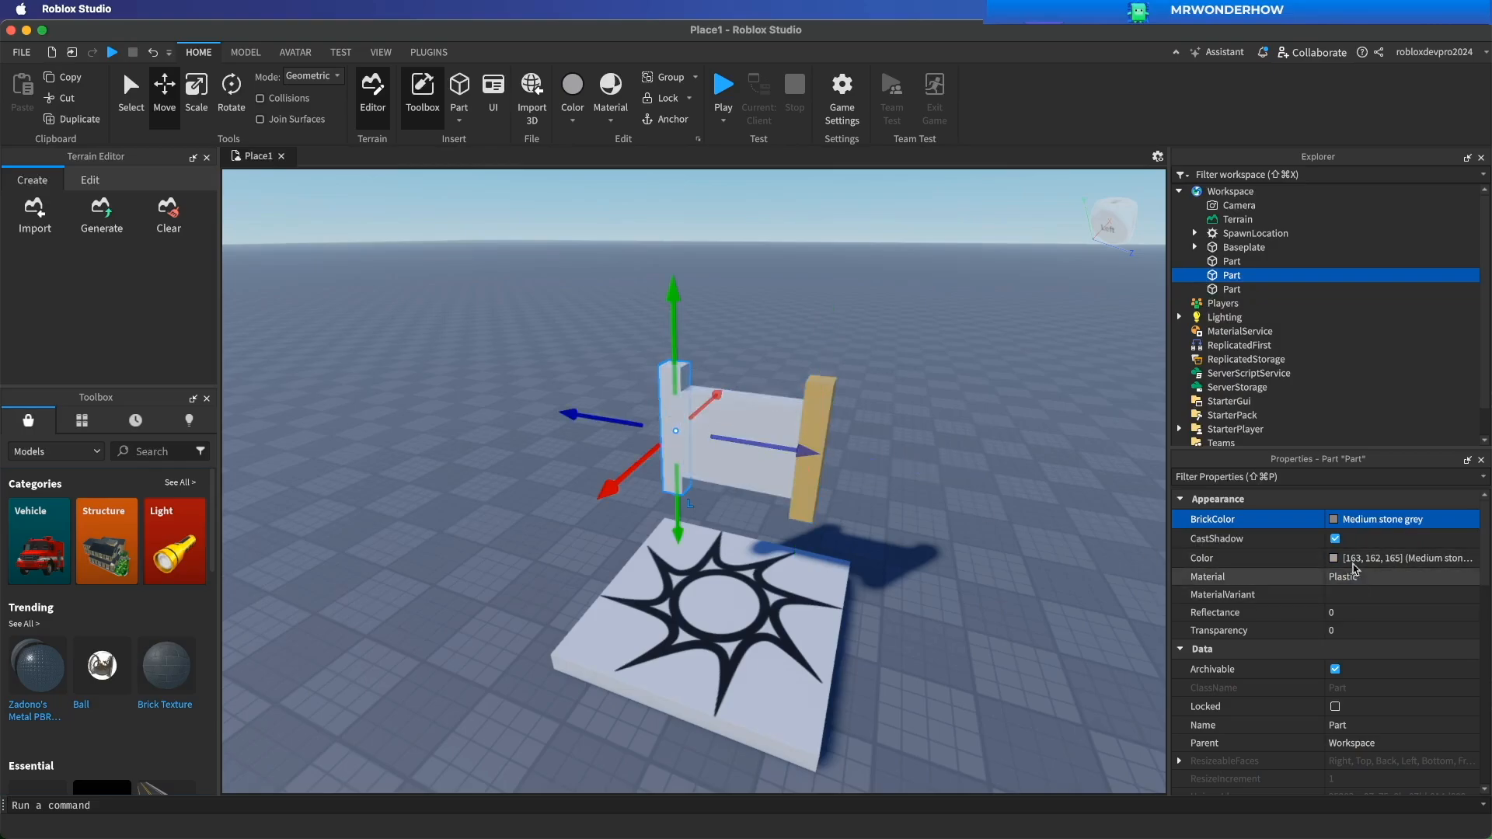
left_click(1345, 520)
left_click(1312, 726)
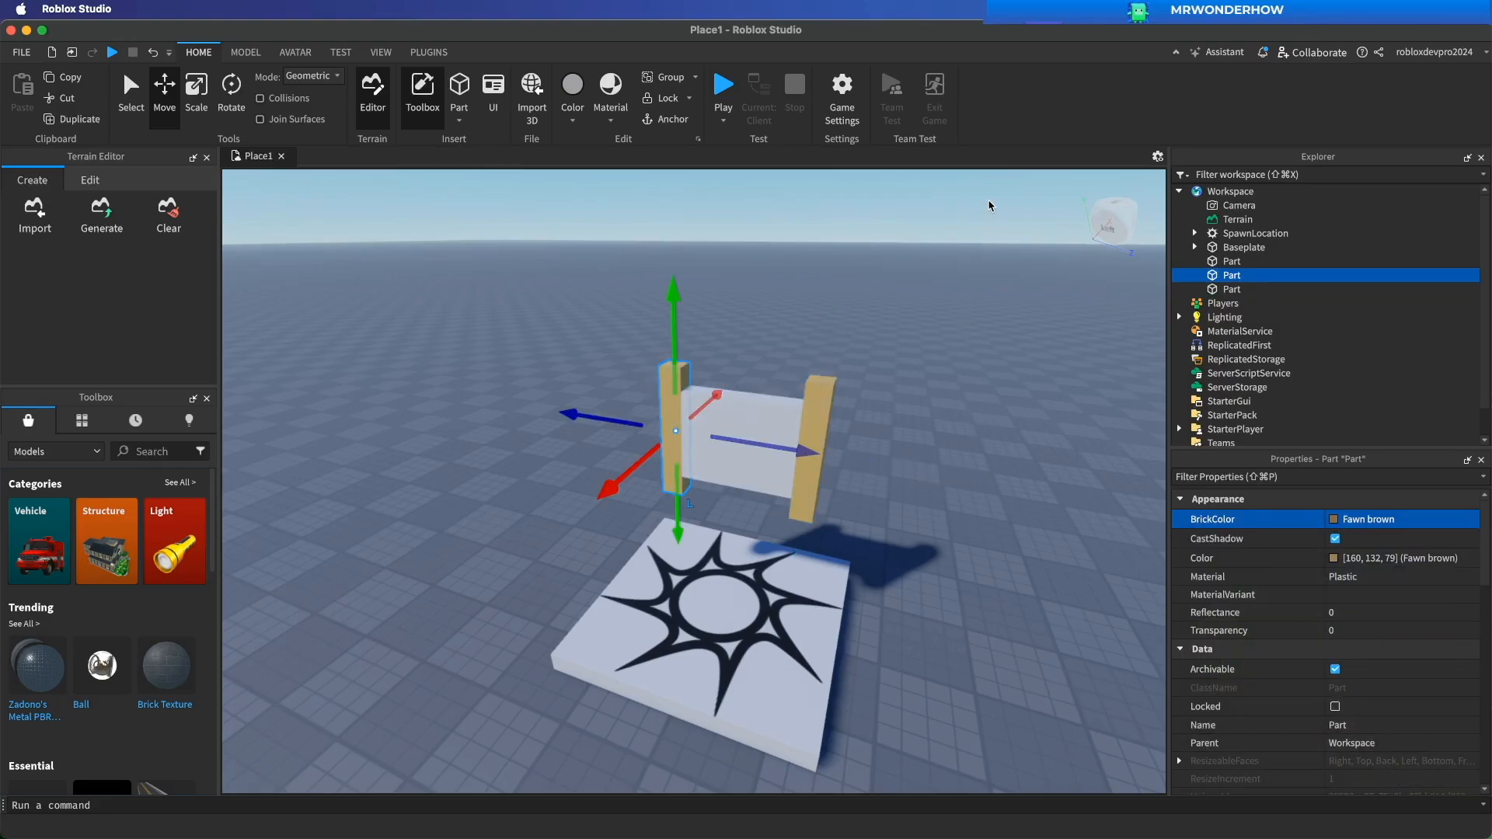
Add a Texture object inside the grey center panel part.
left_click(929, 498)
right_click_drag(939, 545, 939, 545)
left_click(780, 430)
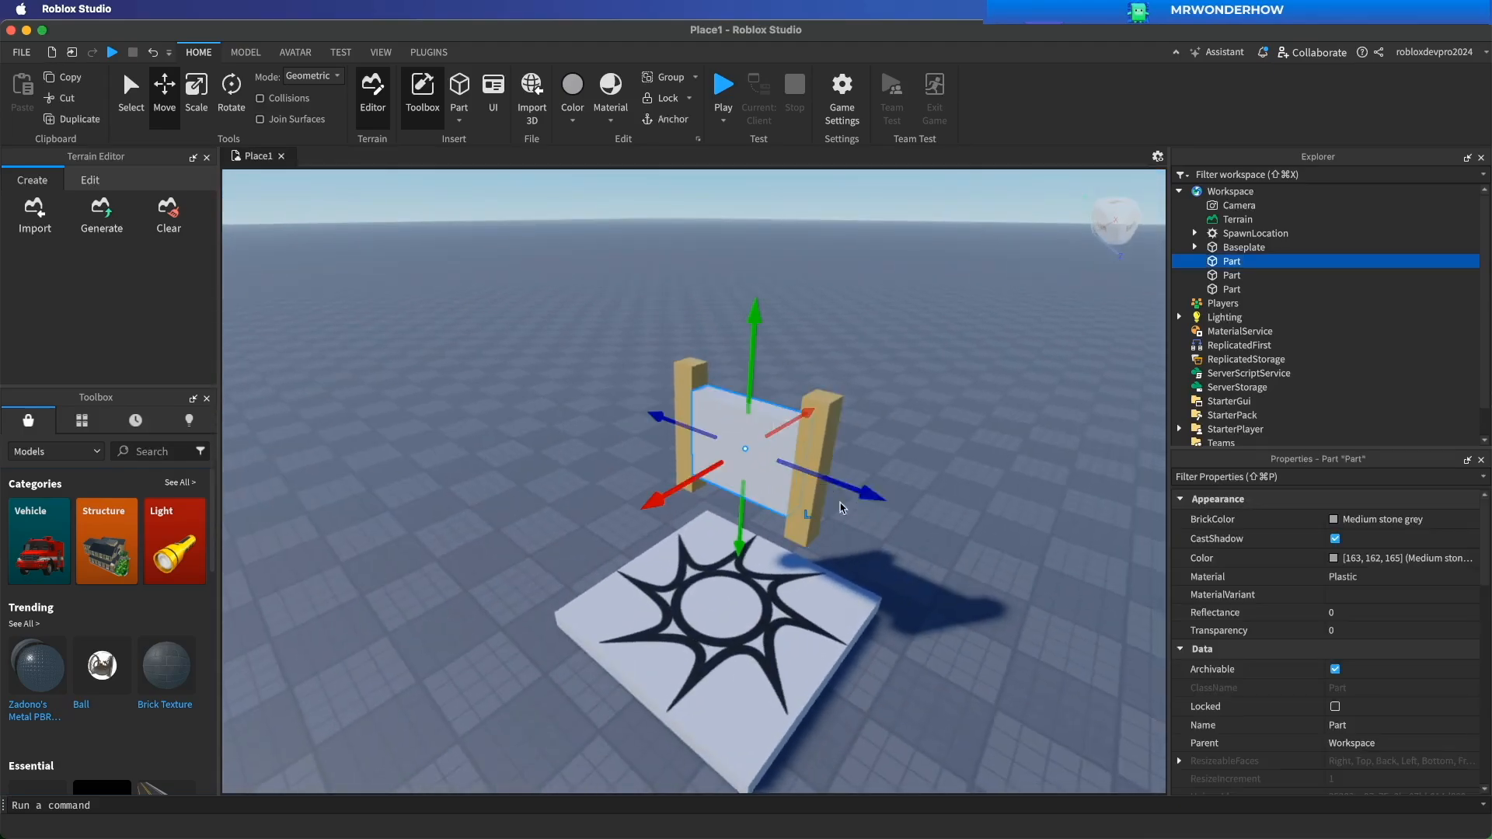
right_click_drag(938, 651, 937, 651)
left_click(1253, 262)
left_click(1223, 358)
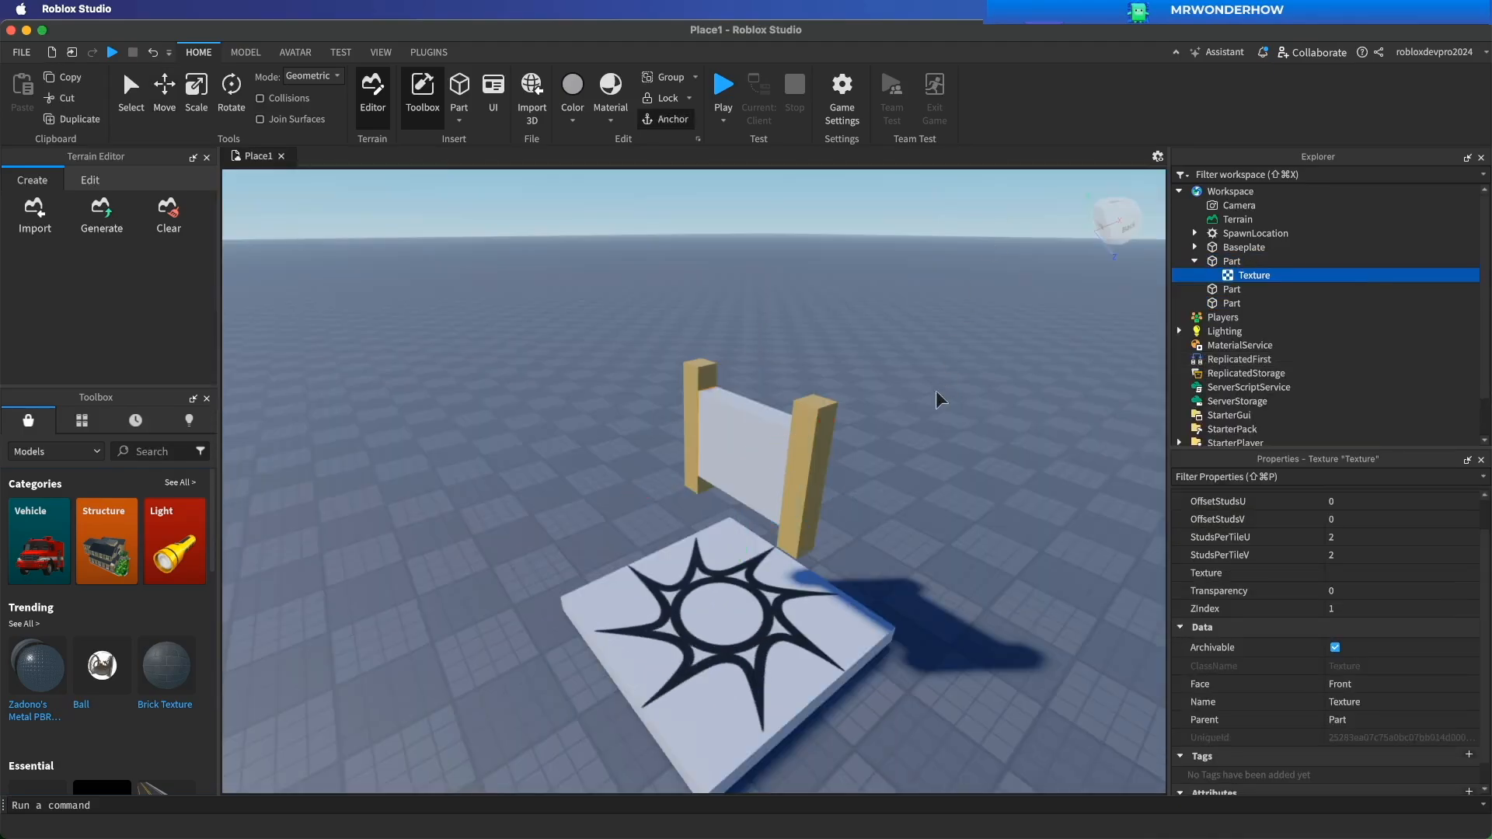
Save the game under the name ToolTest with the default settings.
key("super+s")
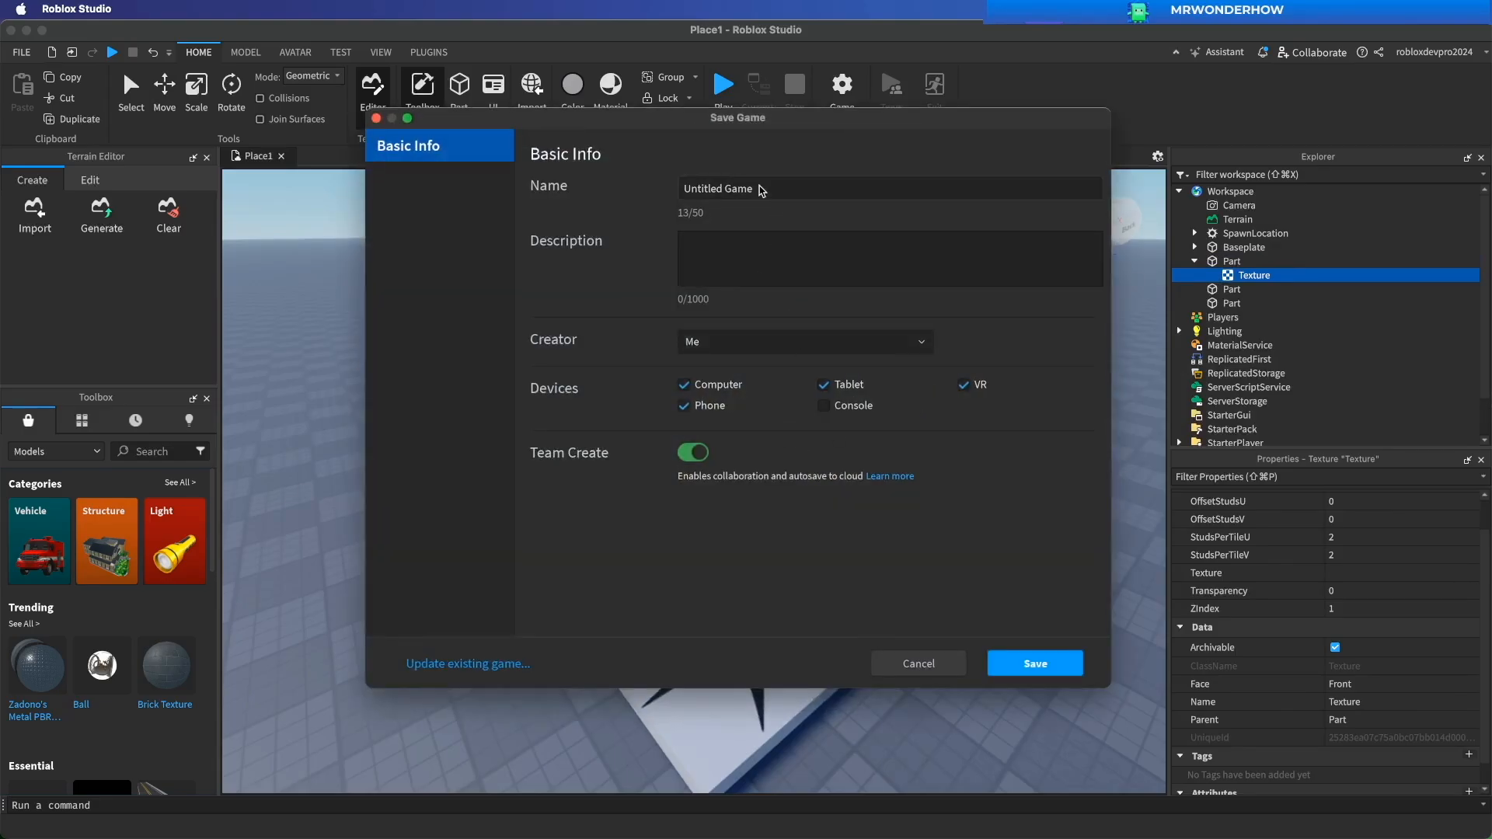
left_click(761, 190)
left_click_drag(761, 191, 616, 193)
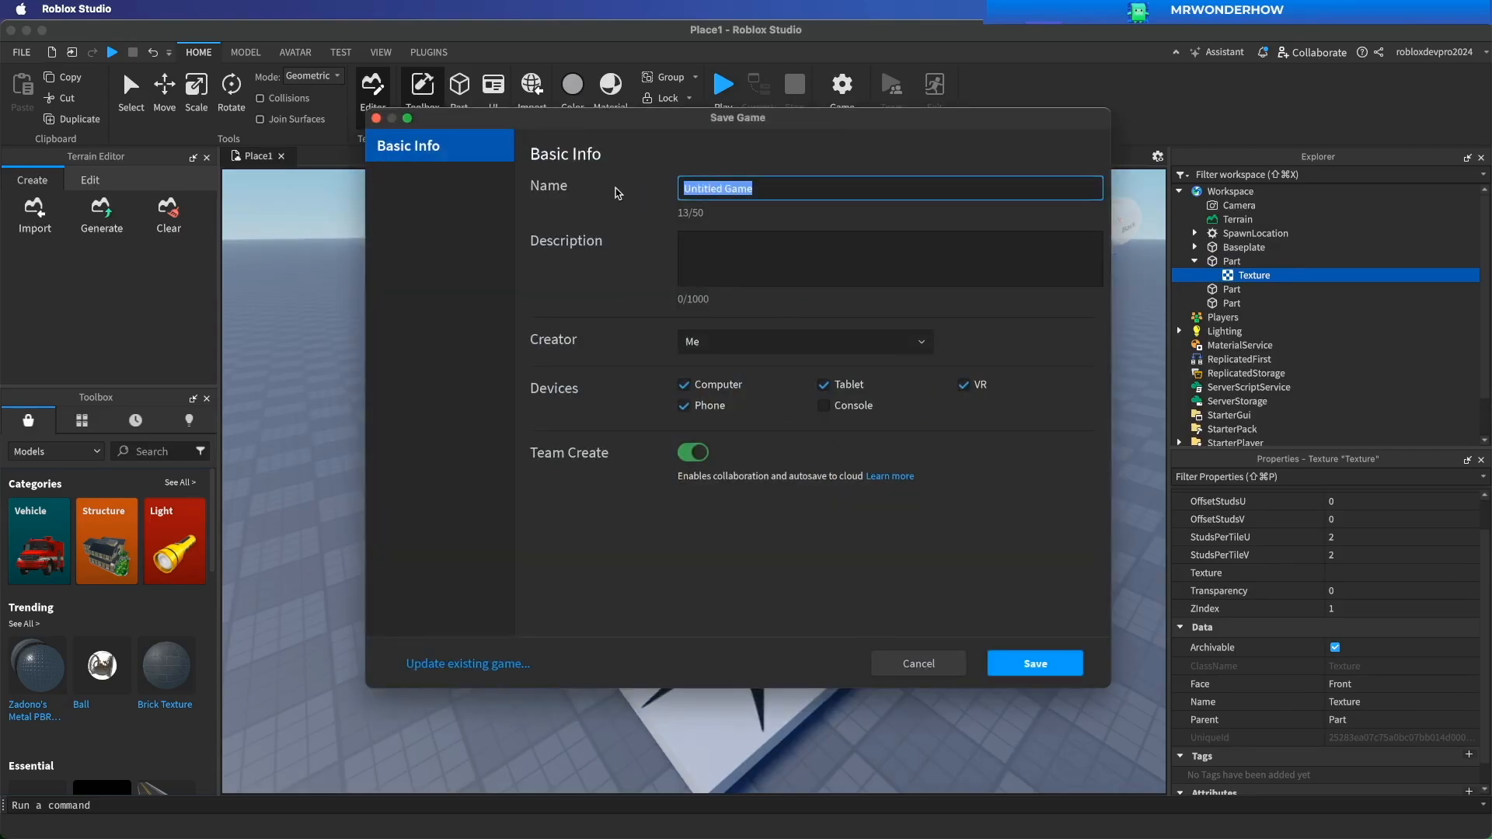
type("ToolTest")
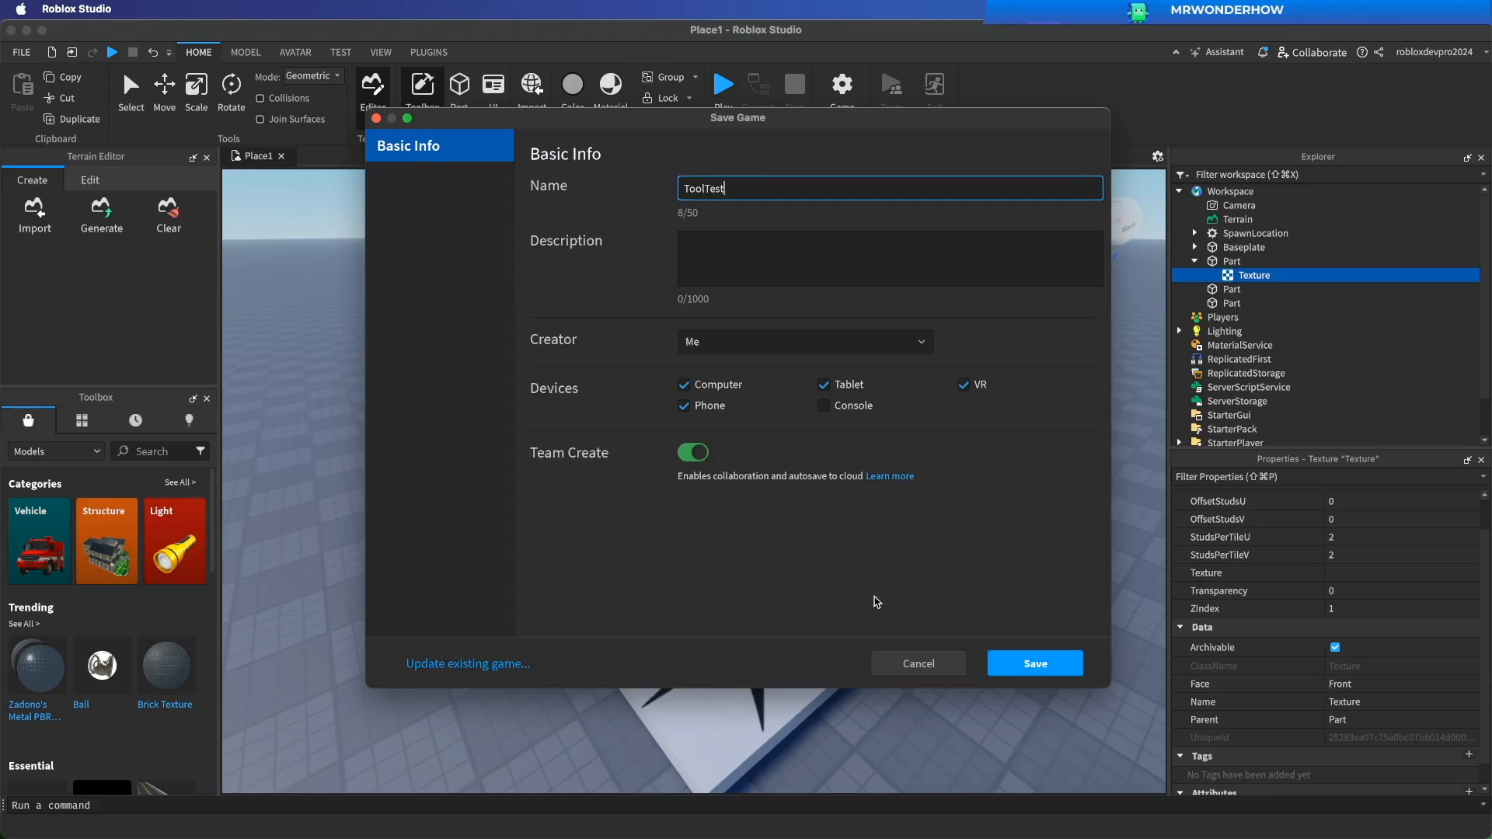
left_click(1029, 665)
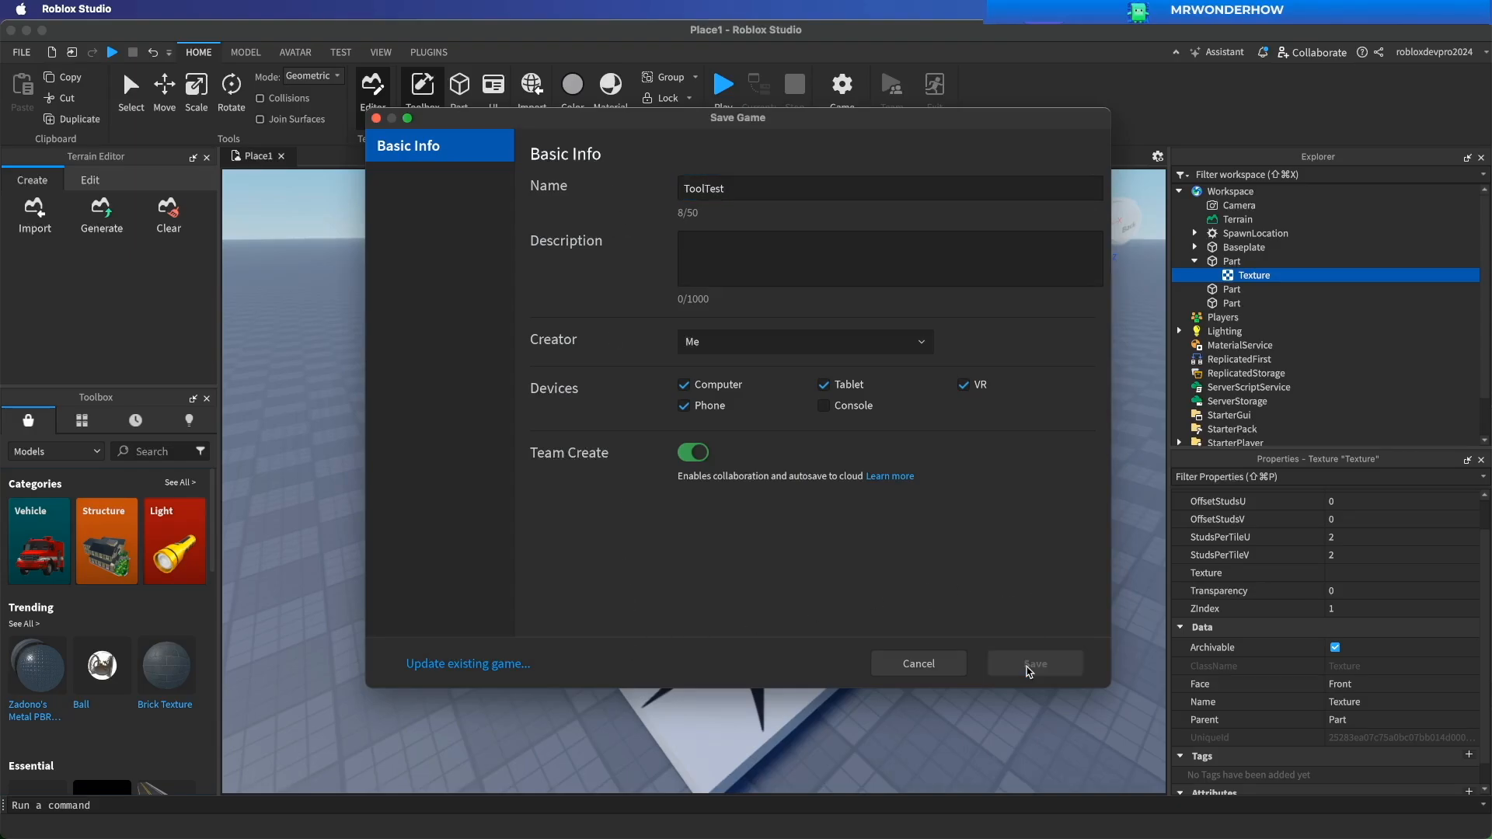
Upload map.jpg from the Desktop under the name map and assign it to the Texture object inside the center panel.
left_click(1194, 262)
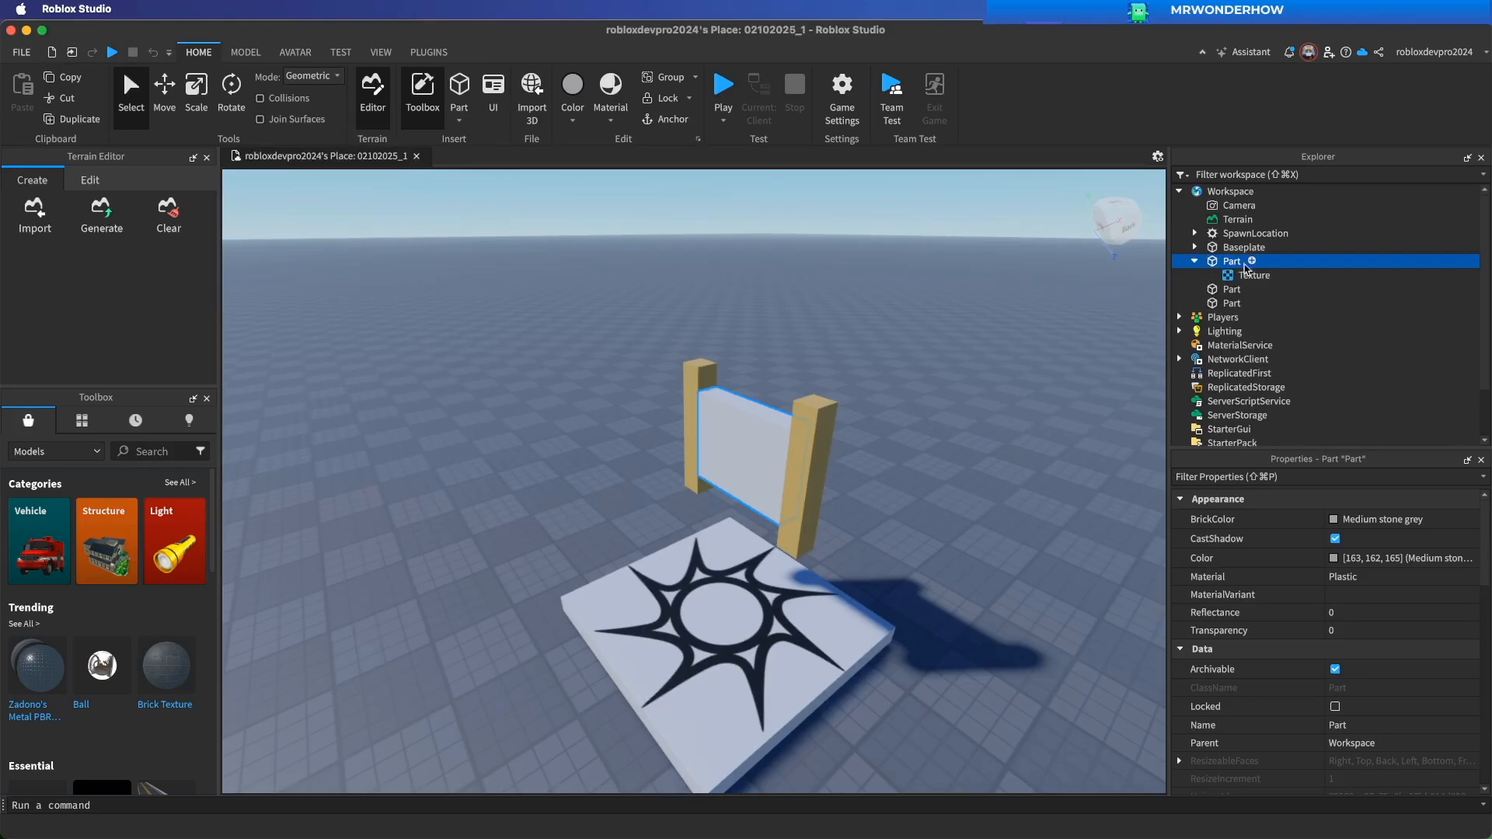
left_click(1246, 276)
left_click(1344, 610)
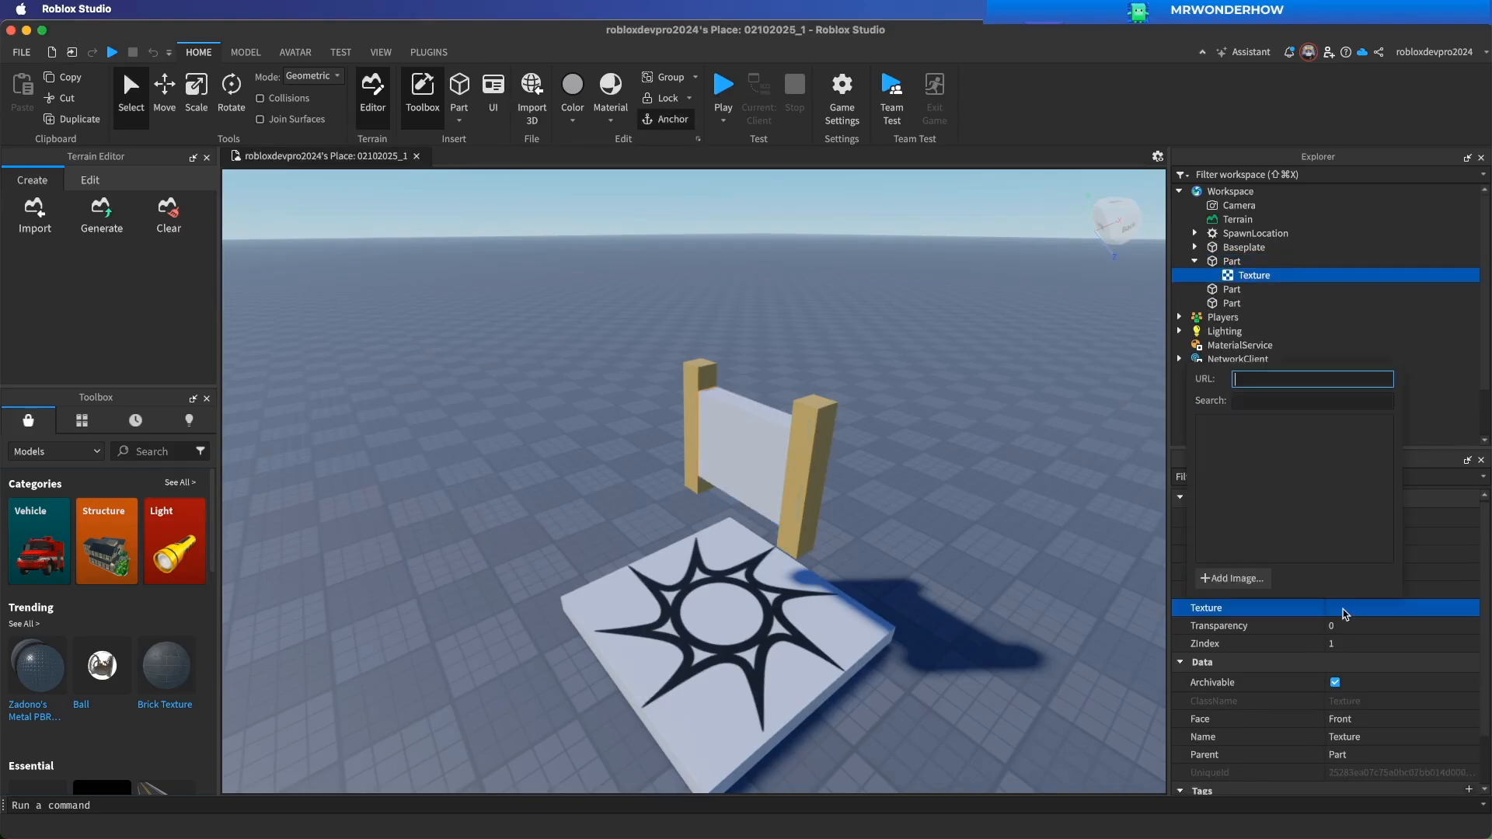
left_click(1236, 579)
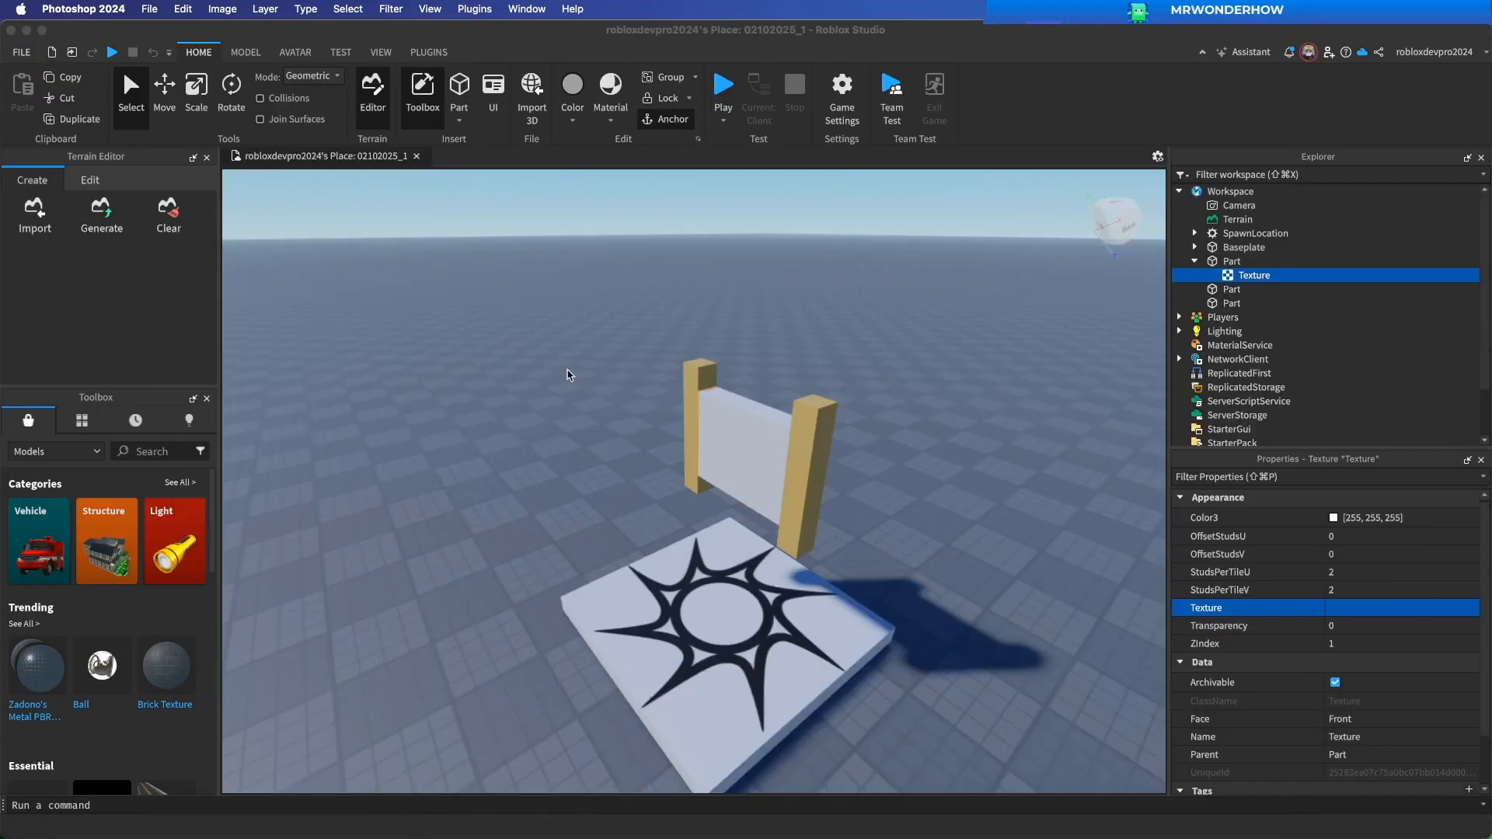
left_click(1344, 608)
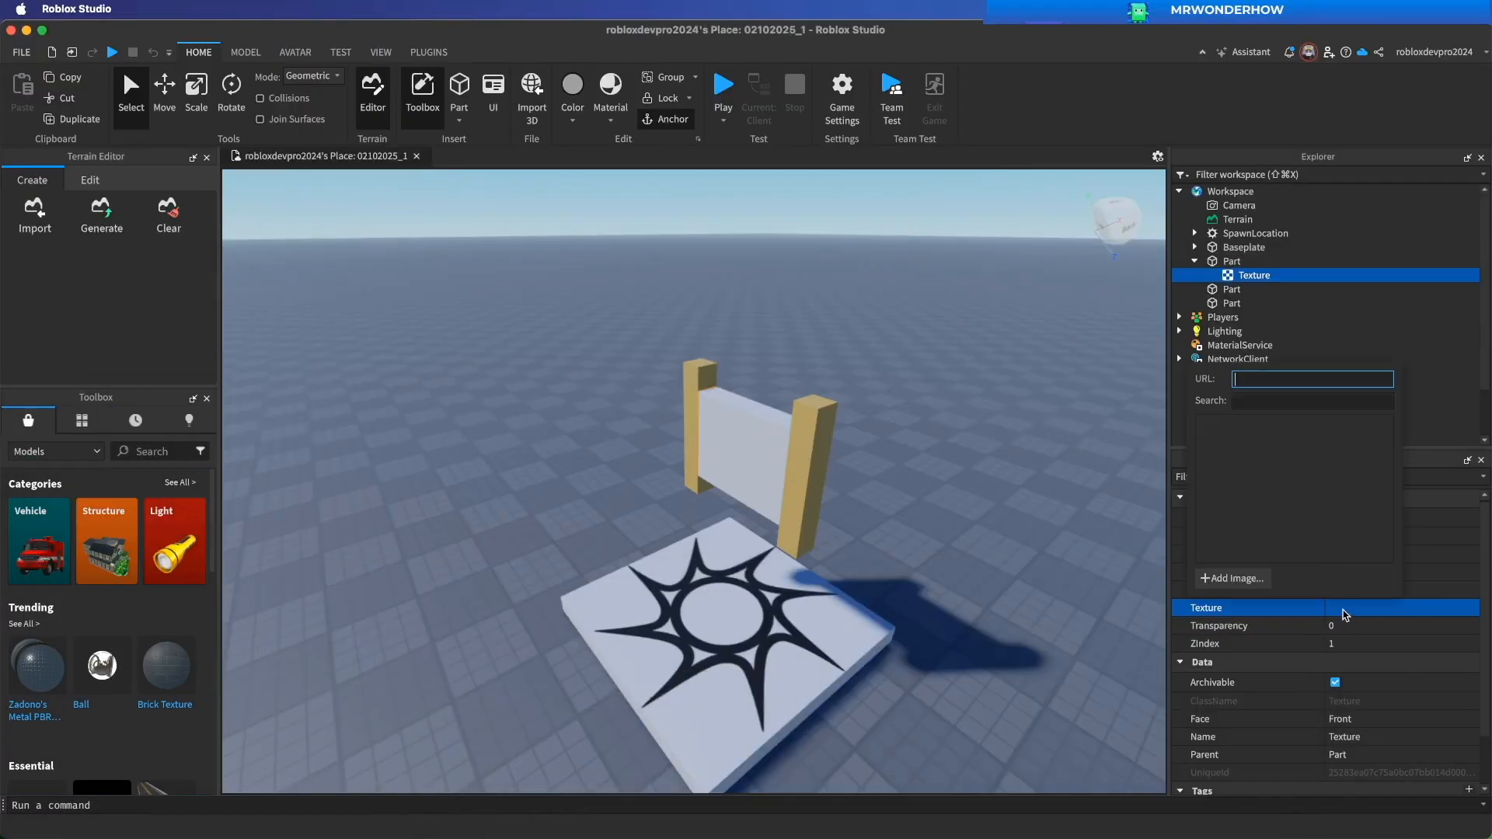
left_click(1255, 578)
left_click(688, 369)
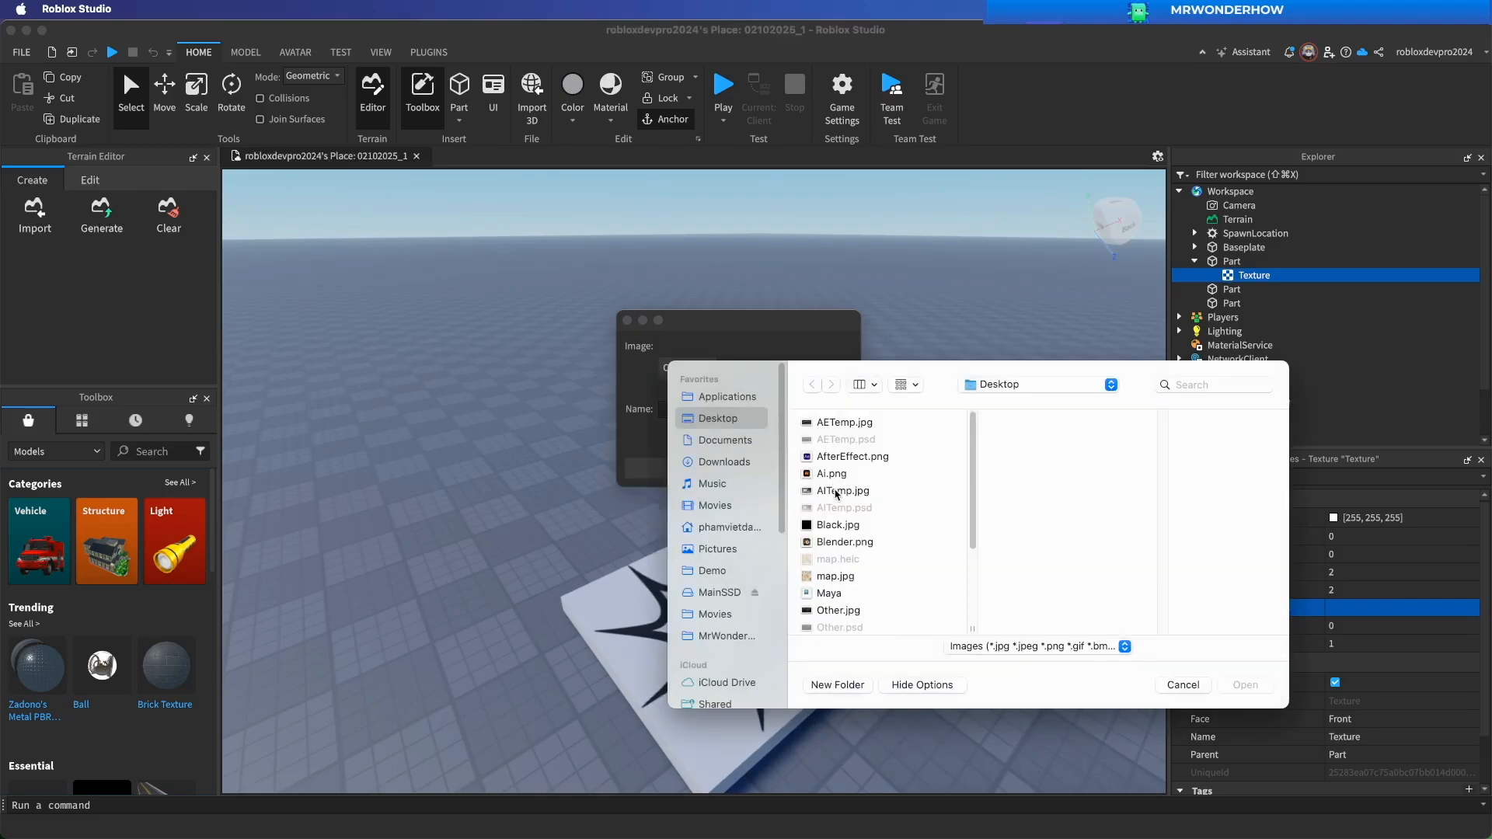
scroll(836, 494, "down", 3)
left_click(841, 496)
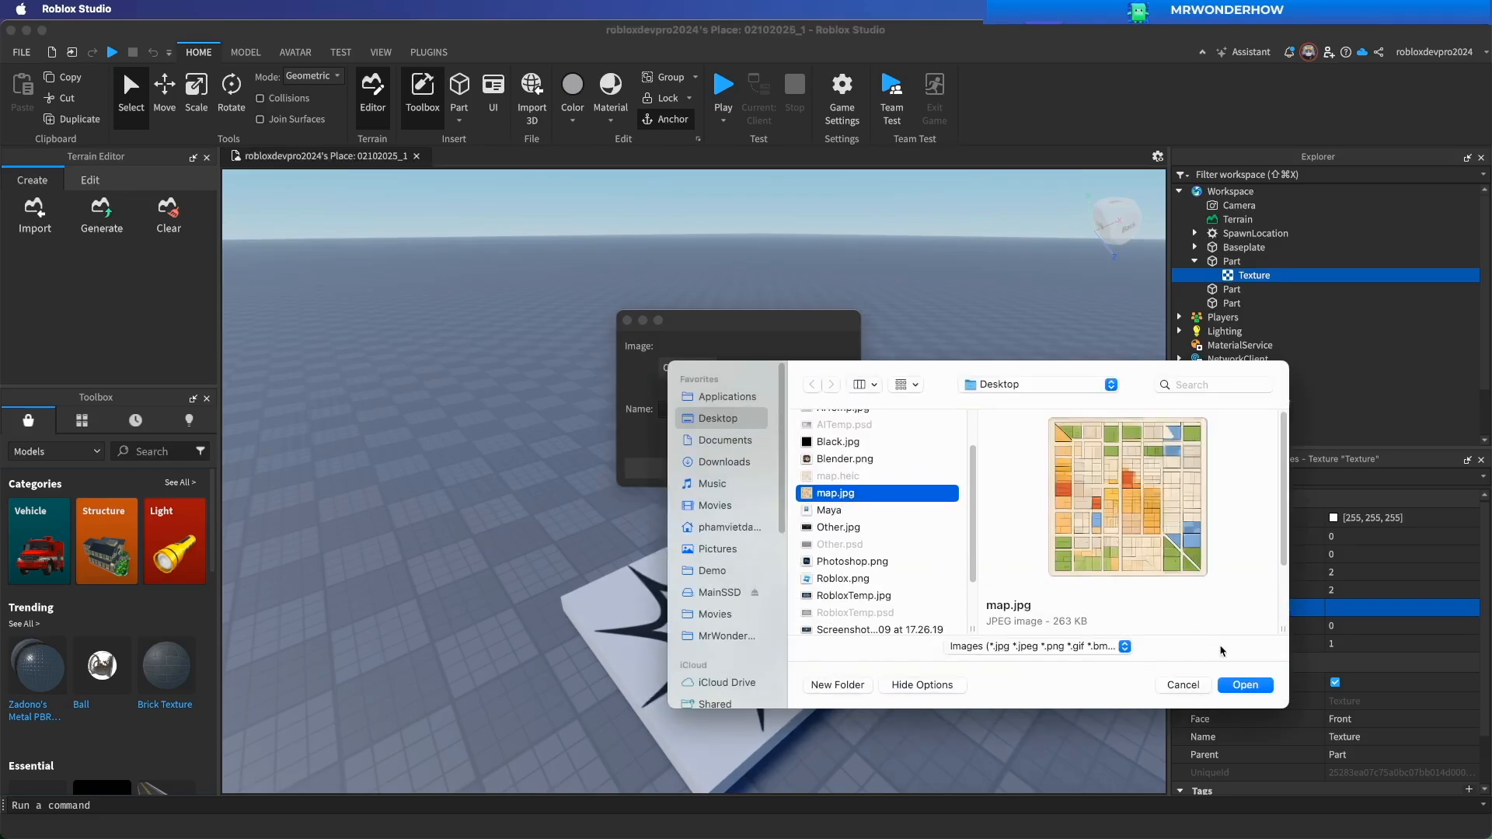
left_click(1244, 684)
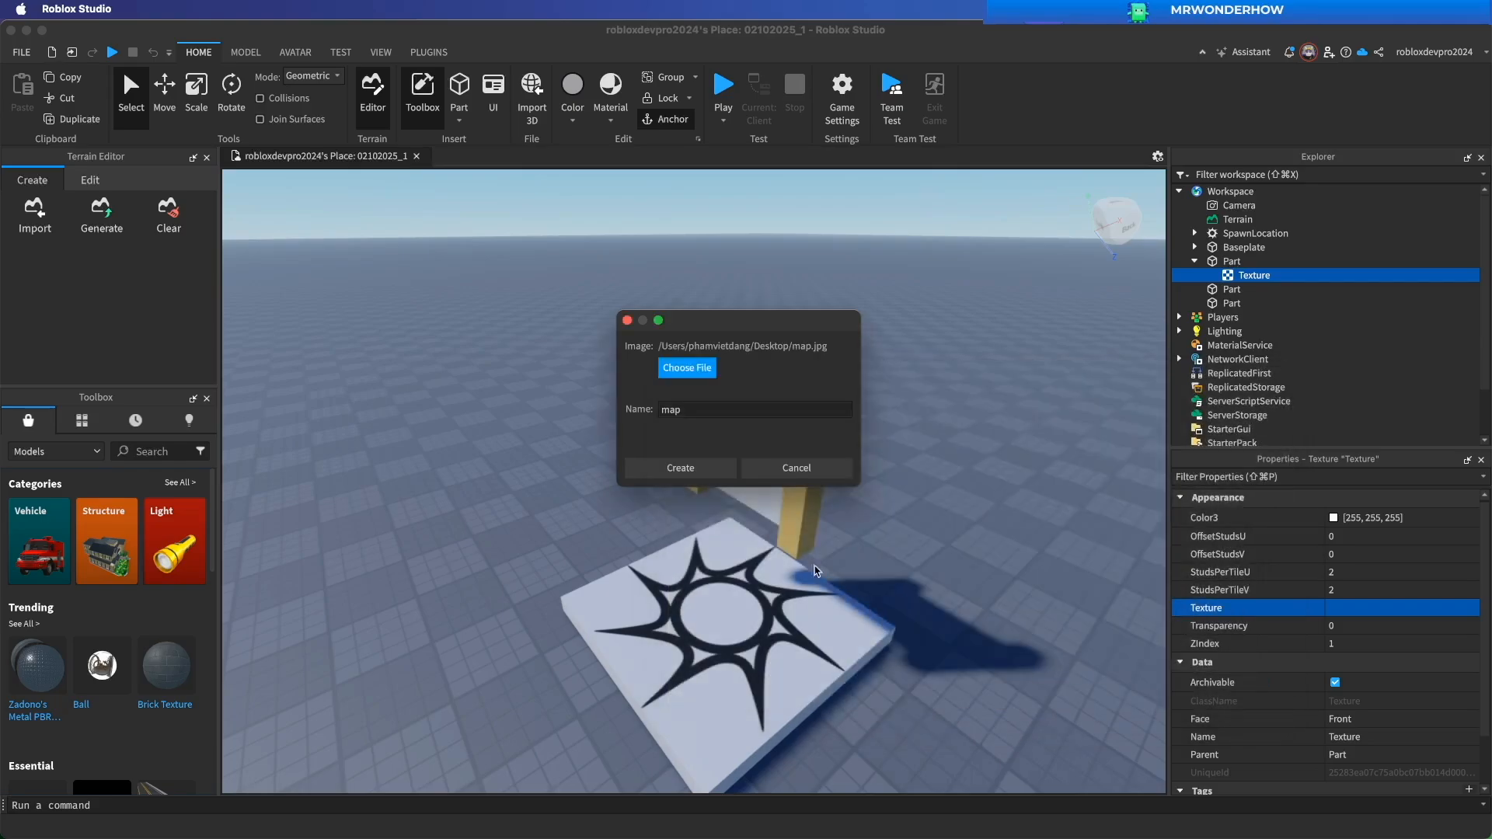
left_click(681, 469)
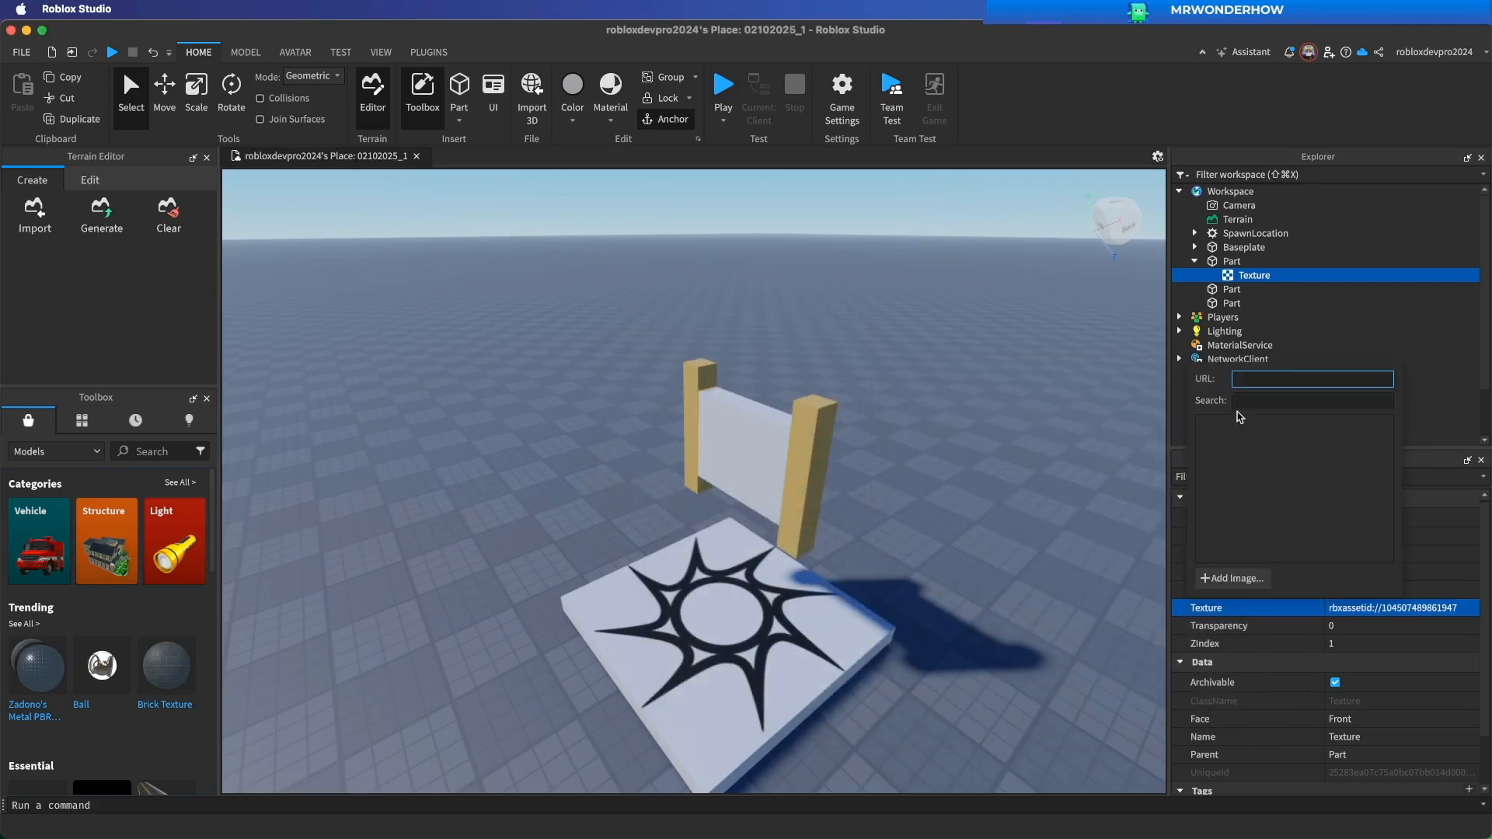
right_click_drag(943, 493, 943, 492)
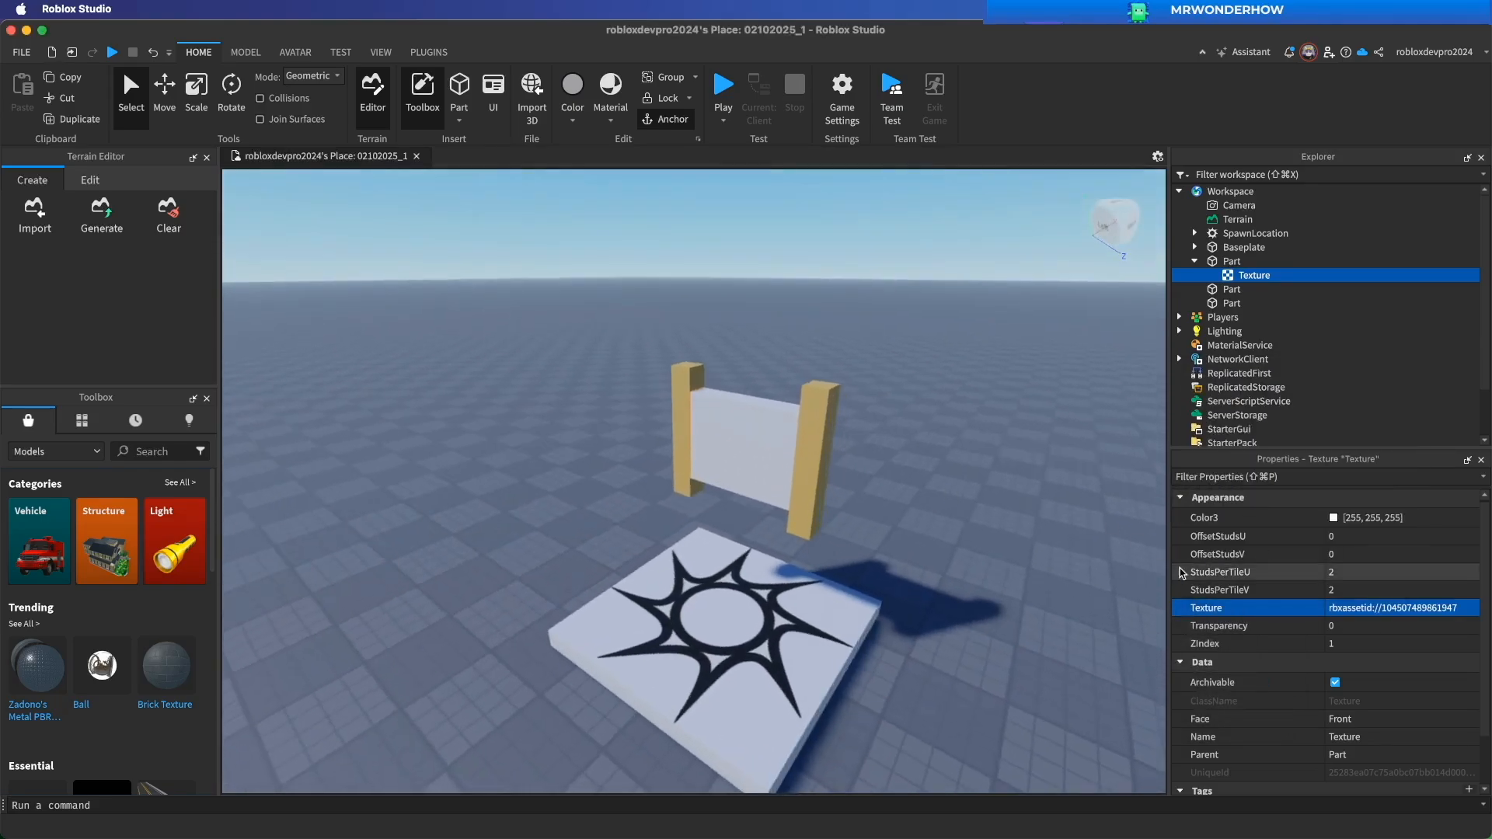
left_click(1328, 618)
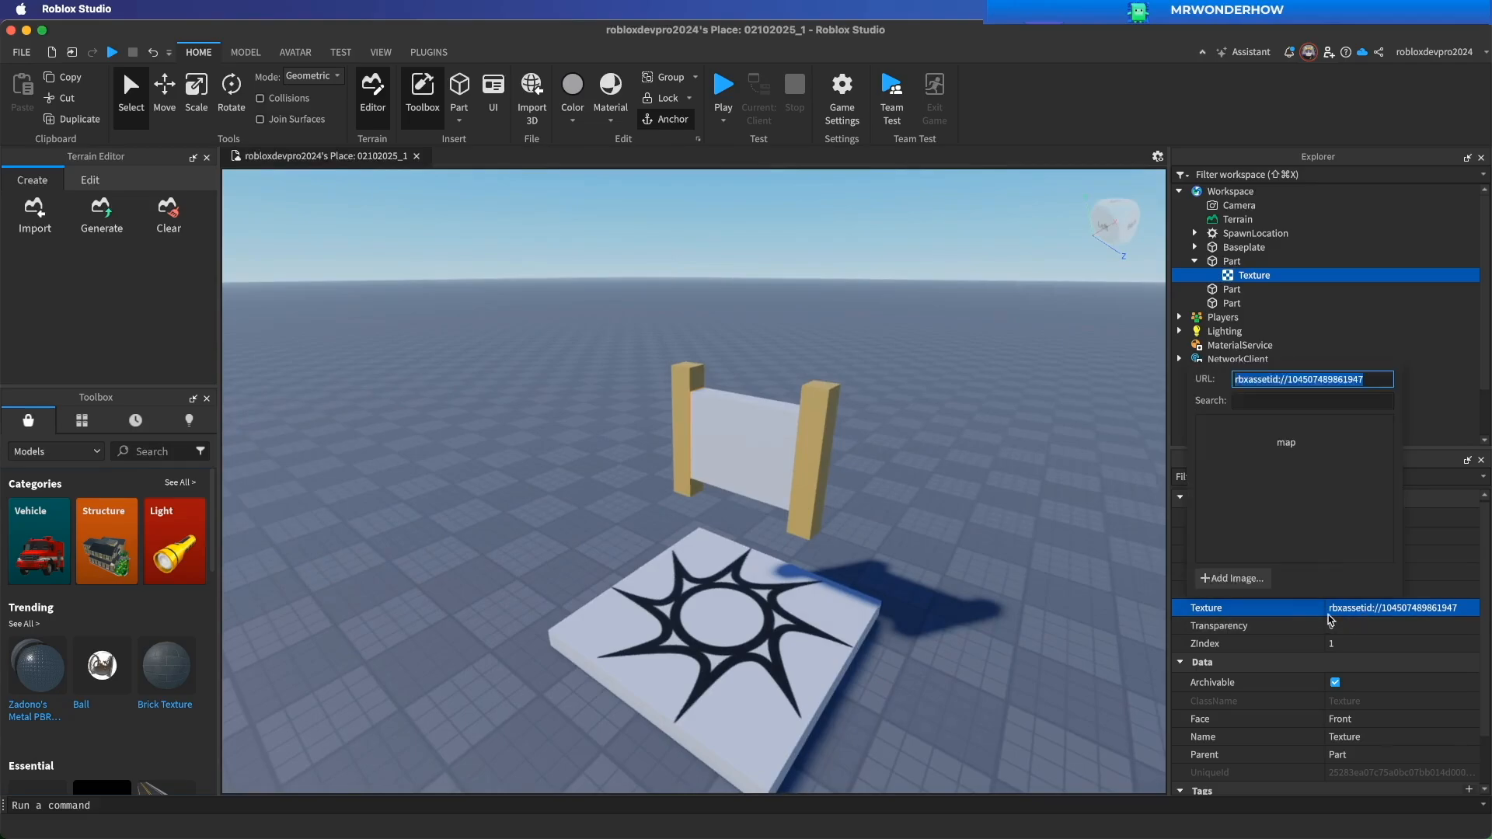
left_click(1250, 455)
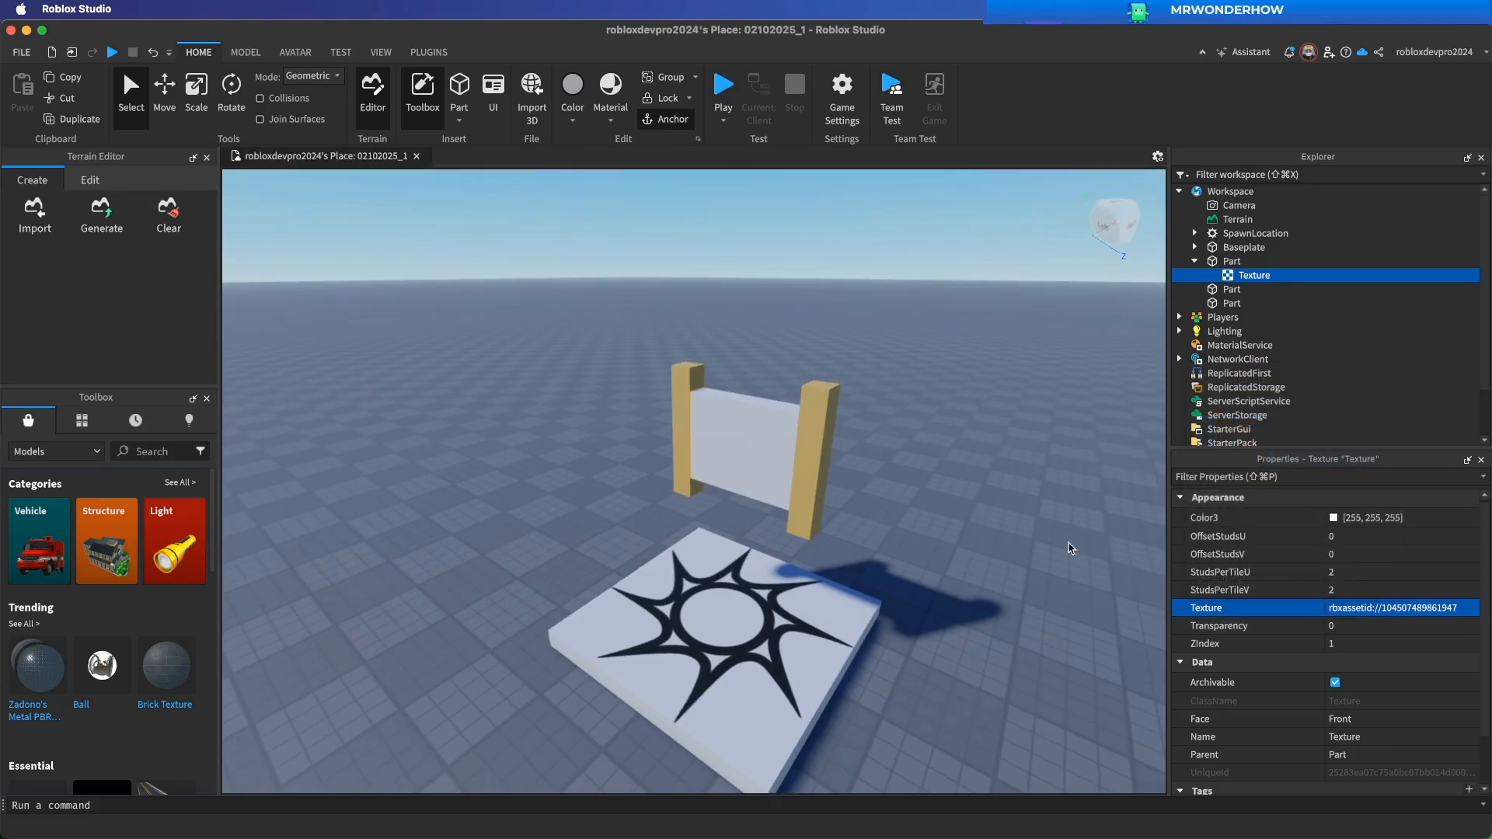
Set the map texture's face to Left so that it covers the broad side of the center panel.
right_click_drag(891, 545, 891, 545)
scroll(1356, 700, "down", 1)
left_click(1355, 698)
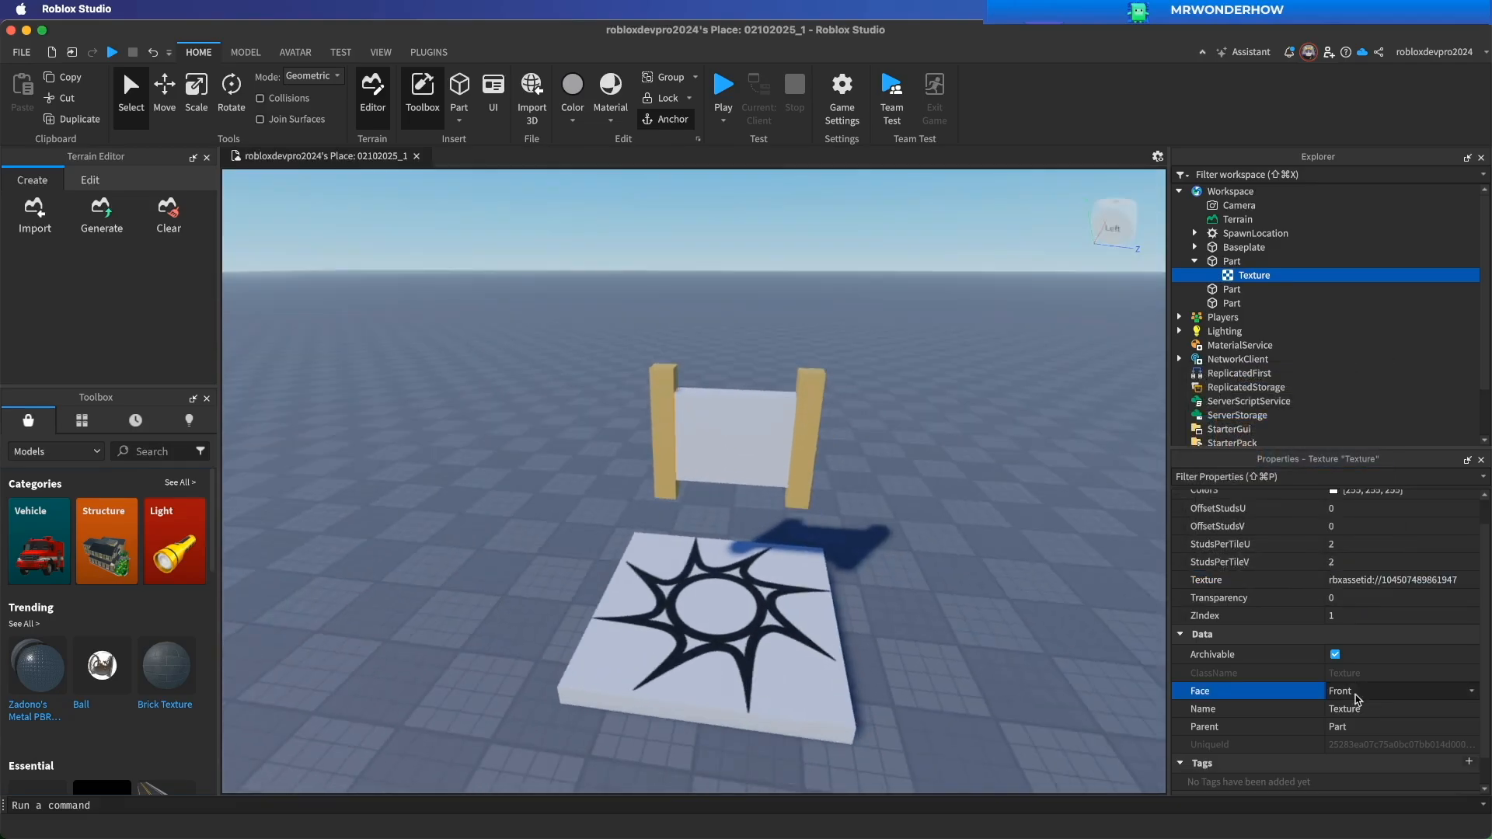
left_click(1370, 695)
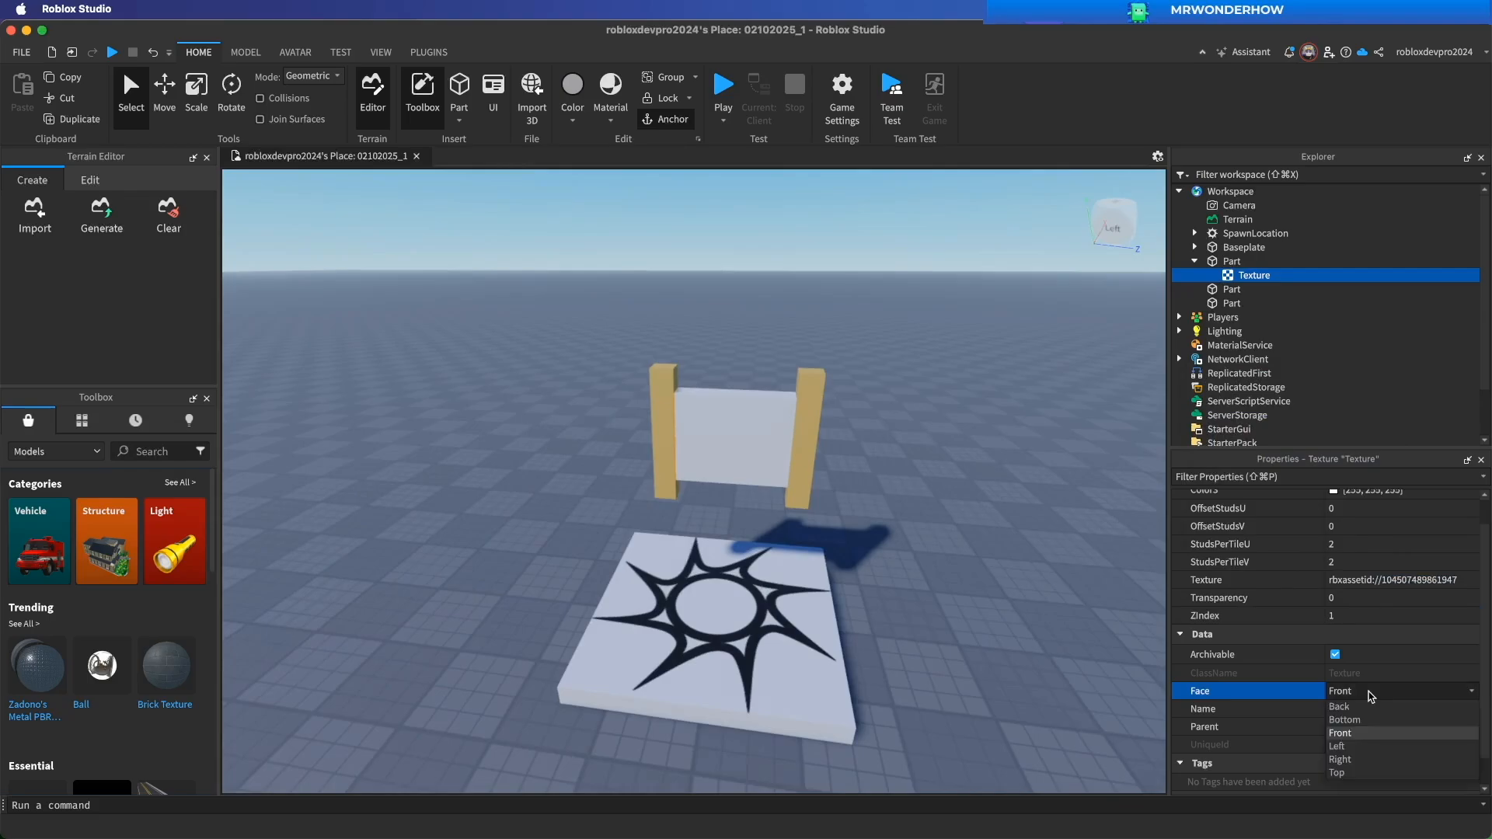
left_click(1352, 711)
left_click(1349, 695)
left_click(1339, 733)
left_click(1345, 692)
left_click(1338, 759)
left_click(1353, 694)
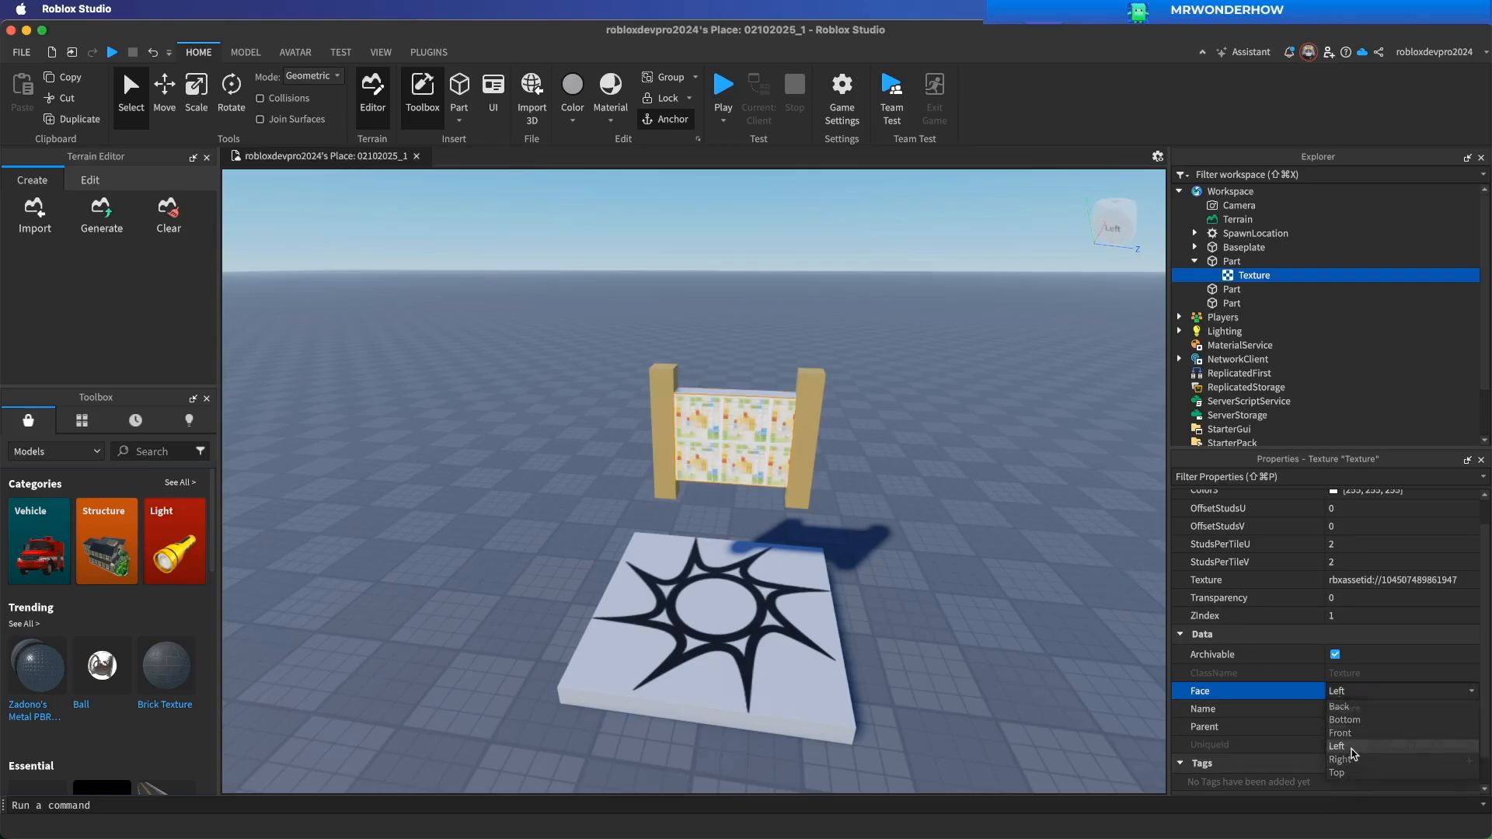
left_click(1352, 748)
Duplicate the panel's map texture and set the copy's face to Right.
right_click_drag(855, 535, 885, 534)
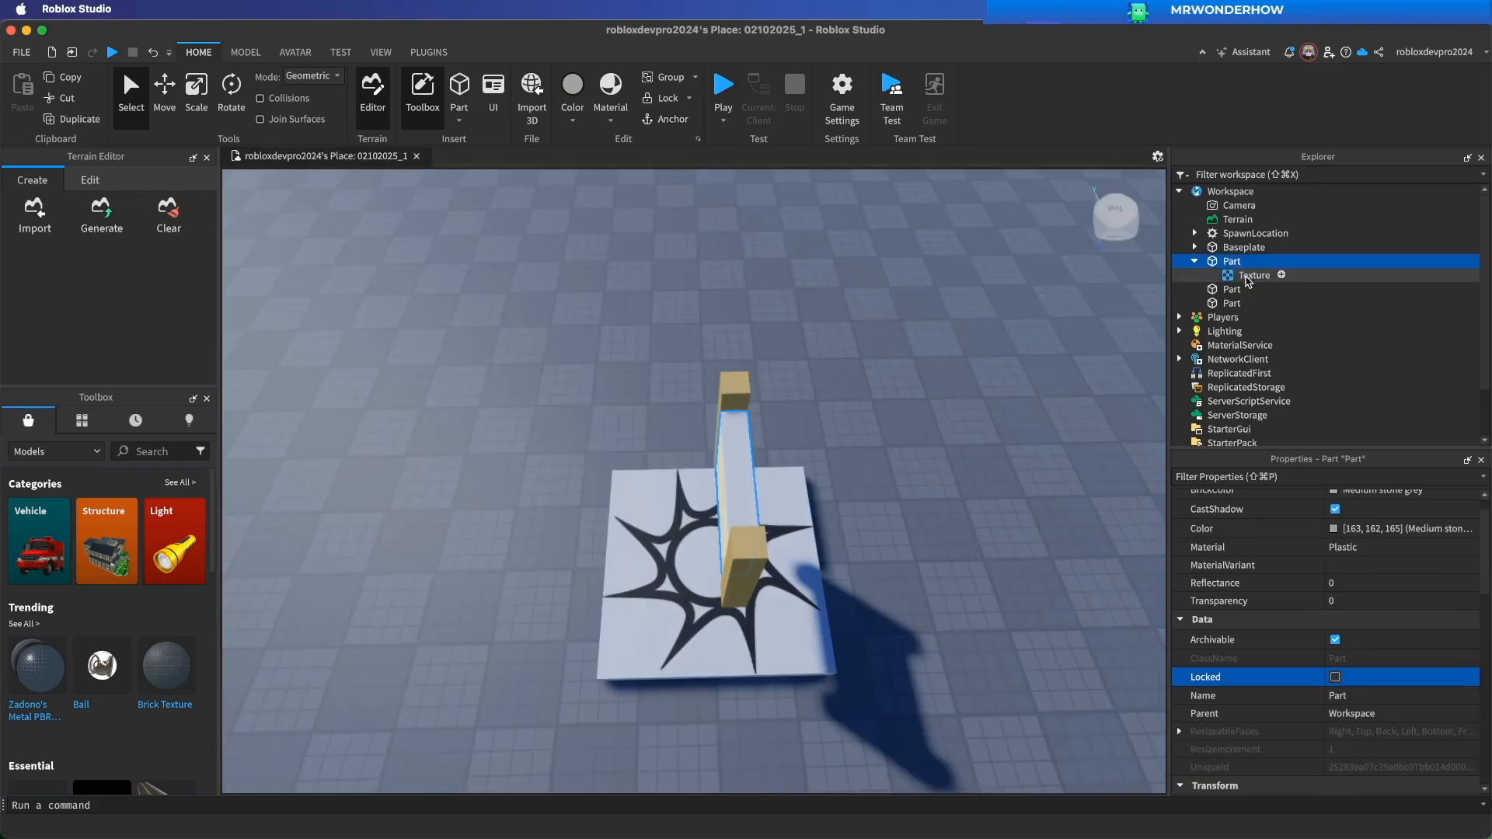
left_click(1247, 276)
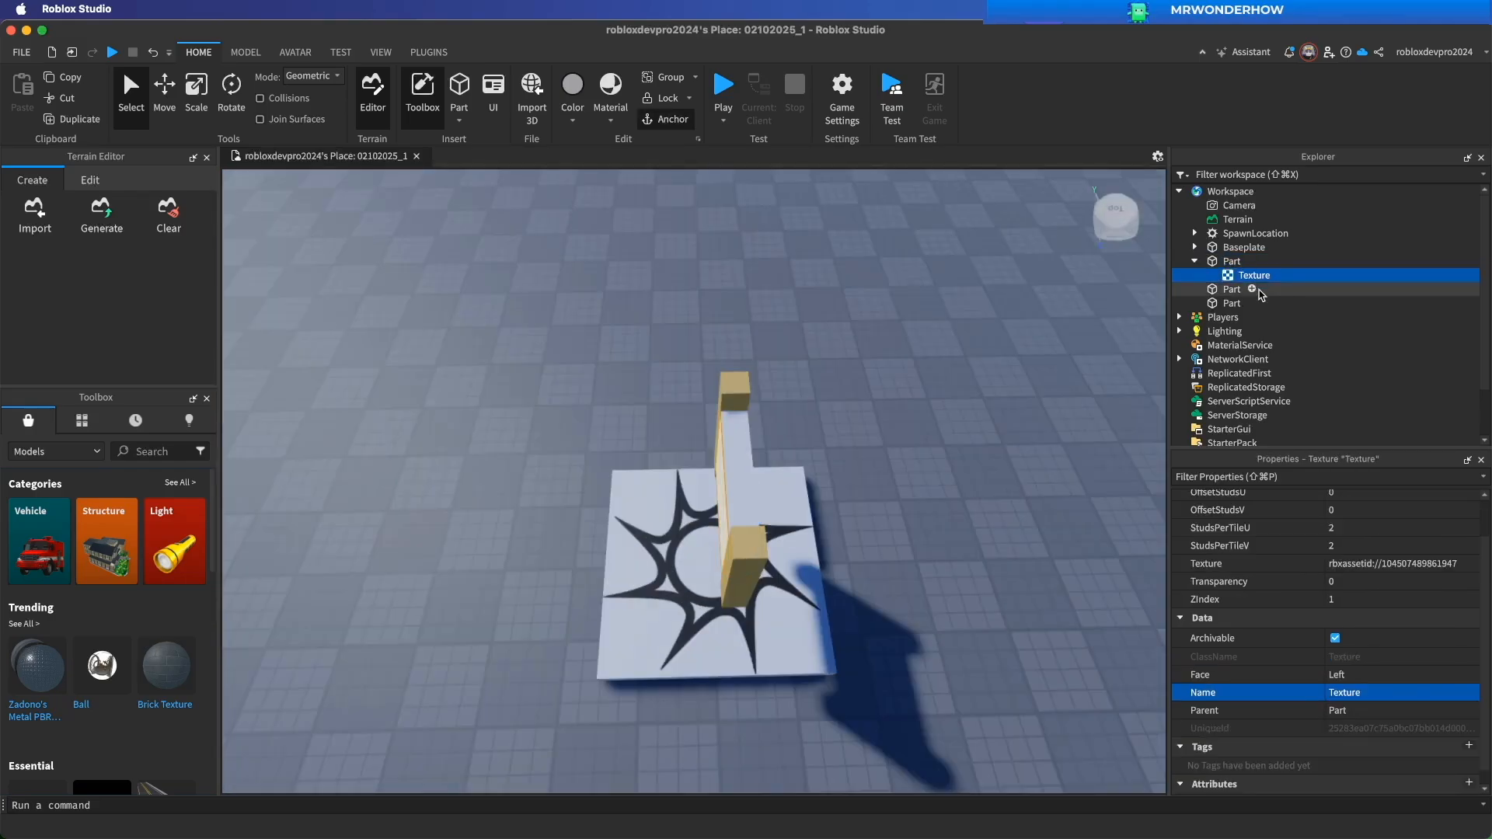
key("super+d")
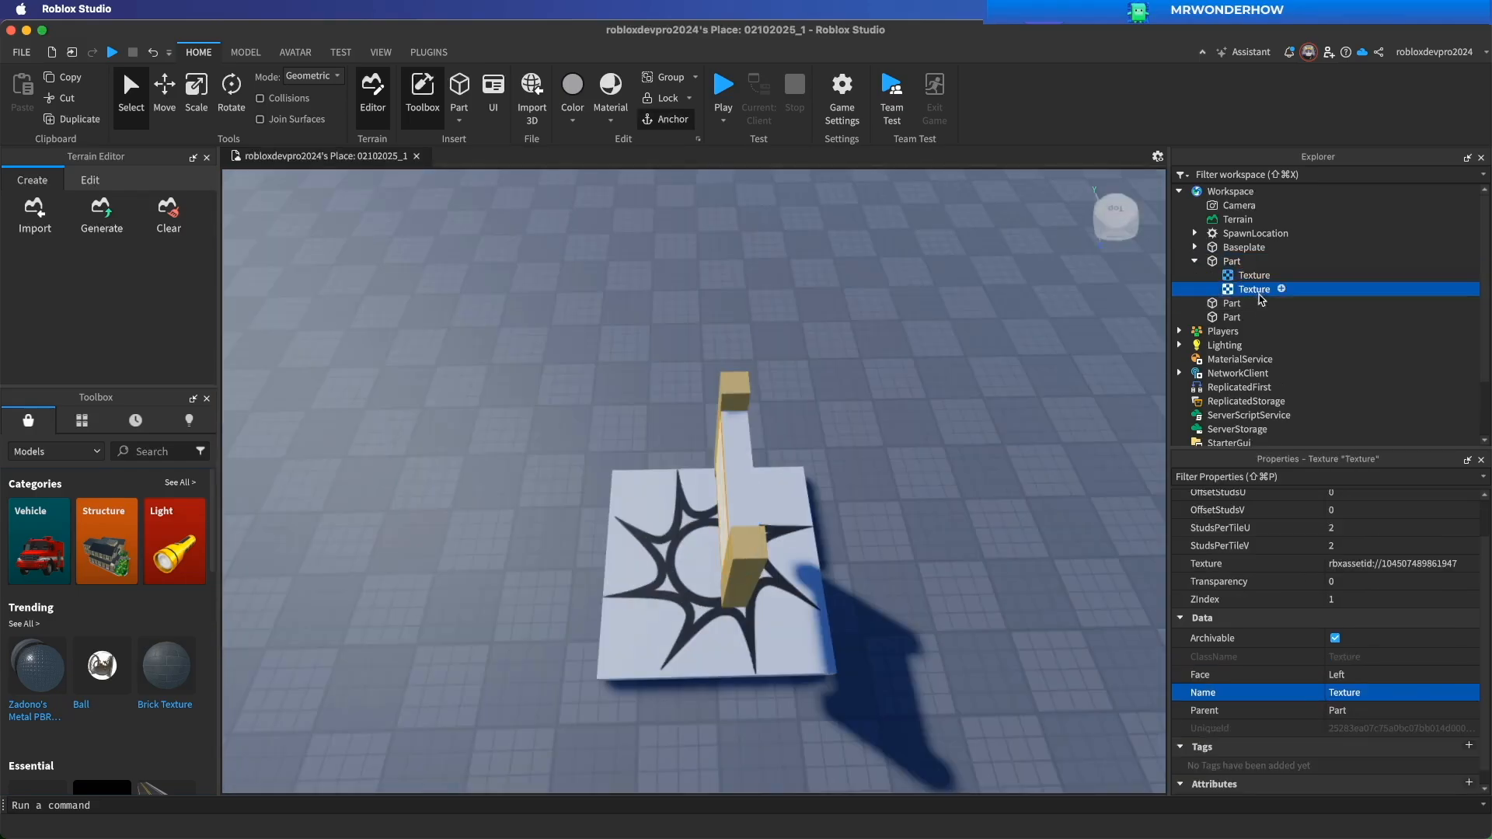
left_click(1352, 675)
left_click(1354, 677)
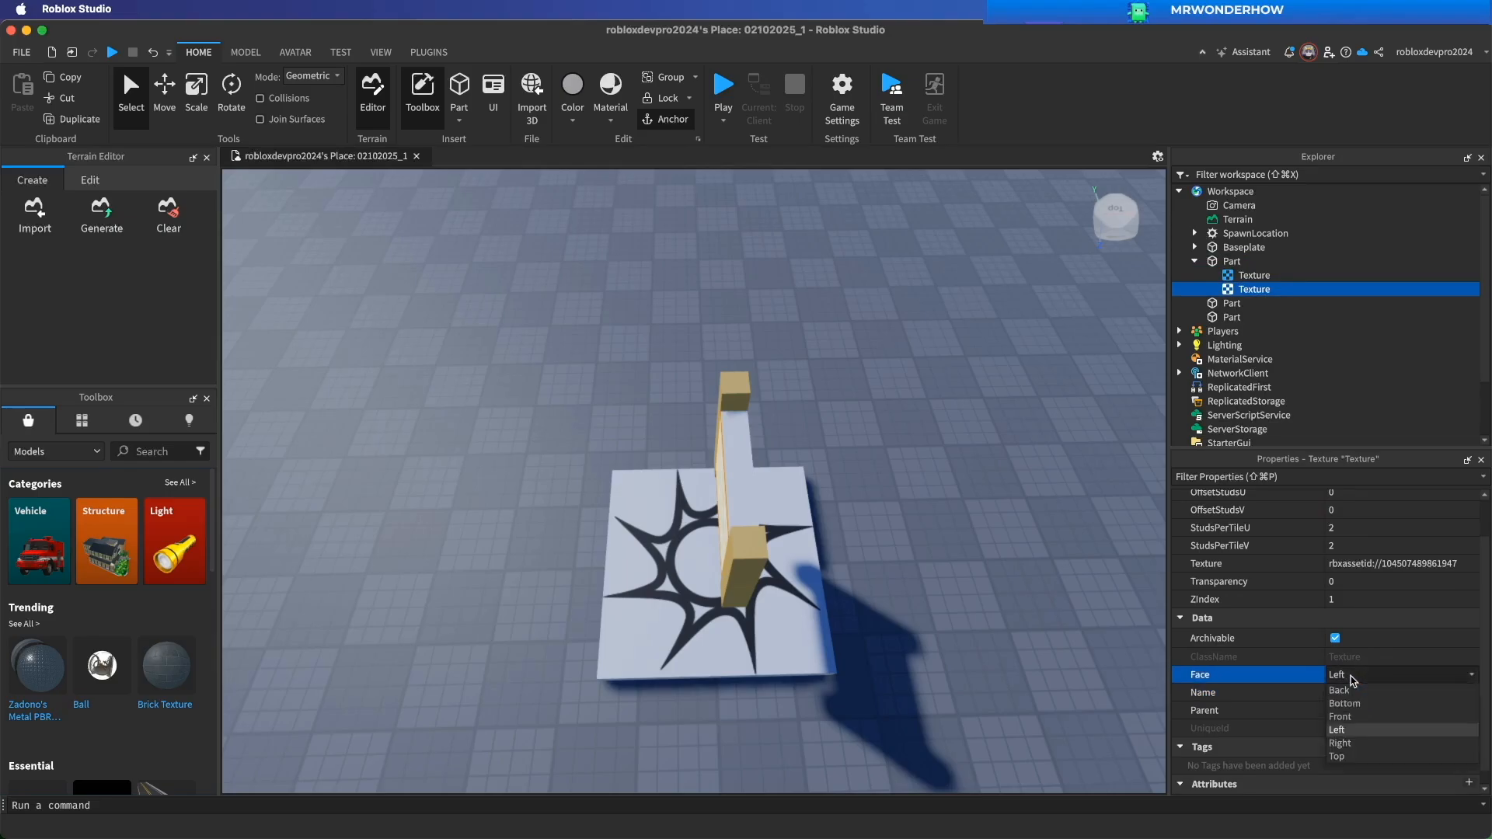
left_click(1351, 743)
right_click_drag(967, 663, 966, 662)
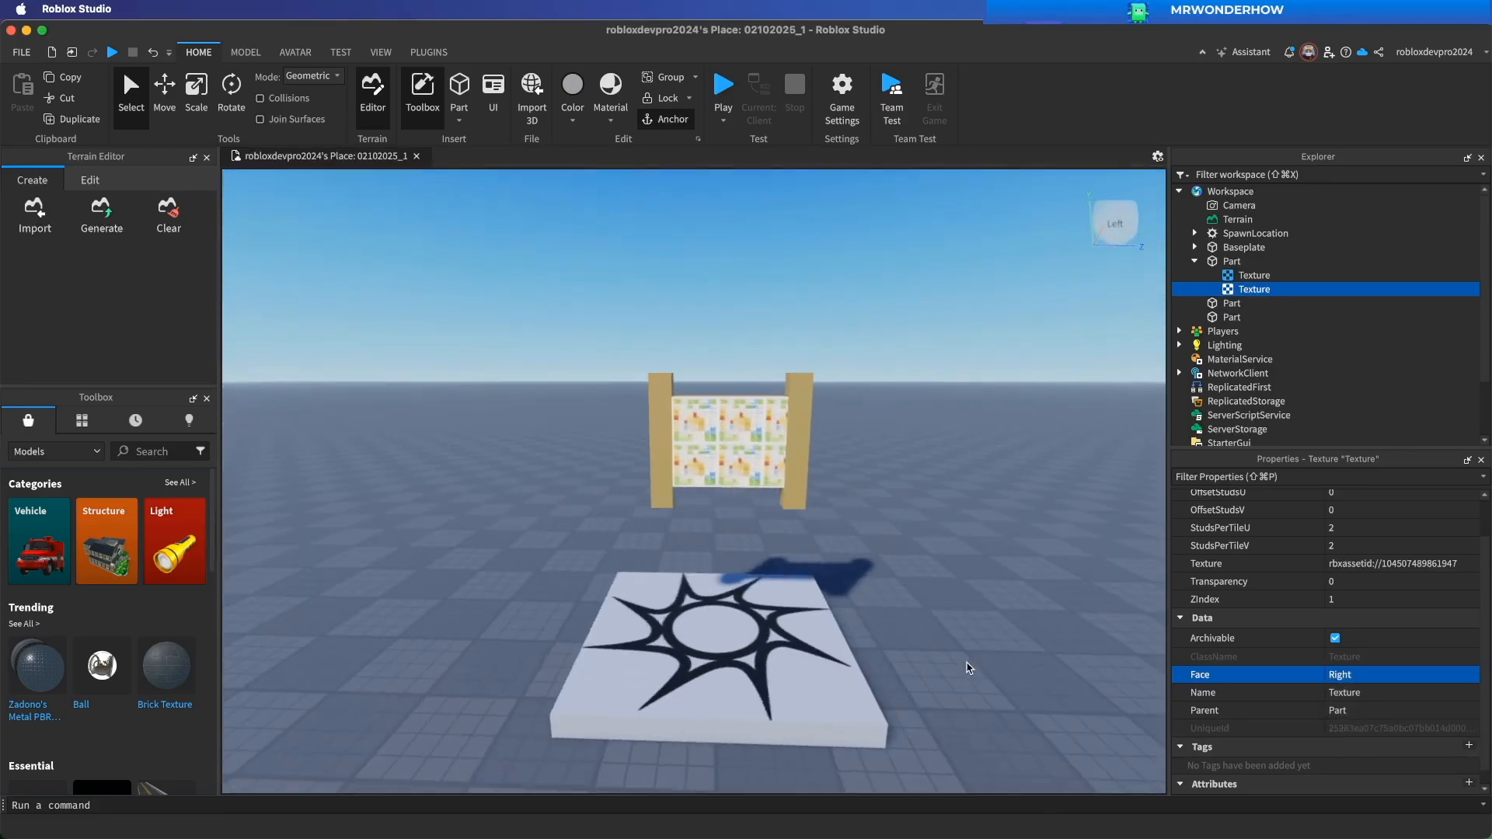
left_click(916, 340)
right_click_drag(908, 556, 909, 556)
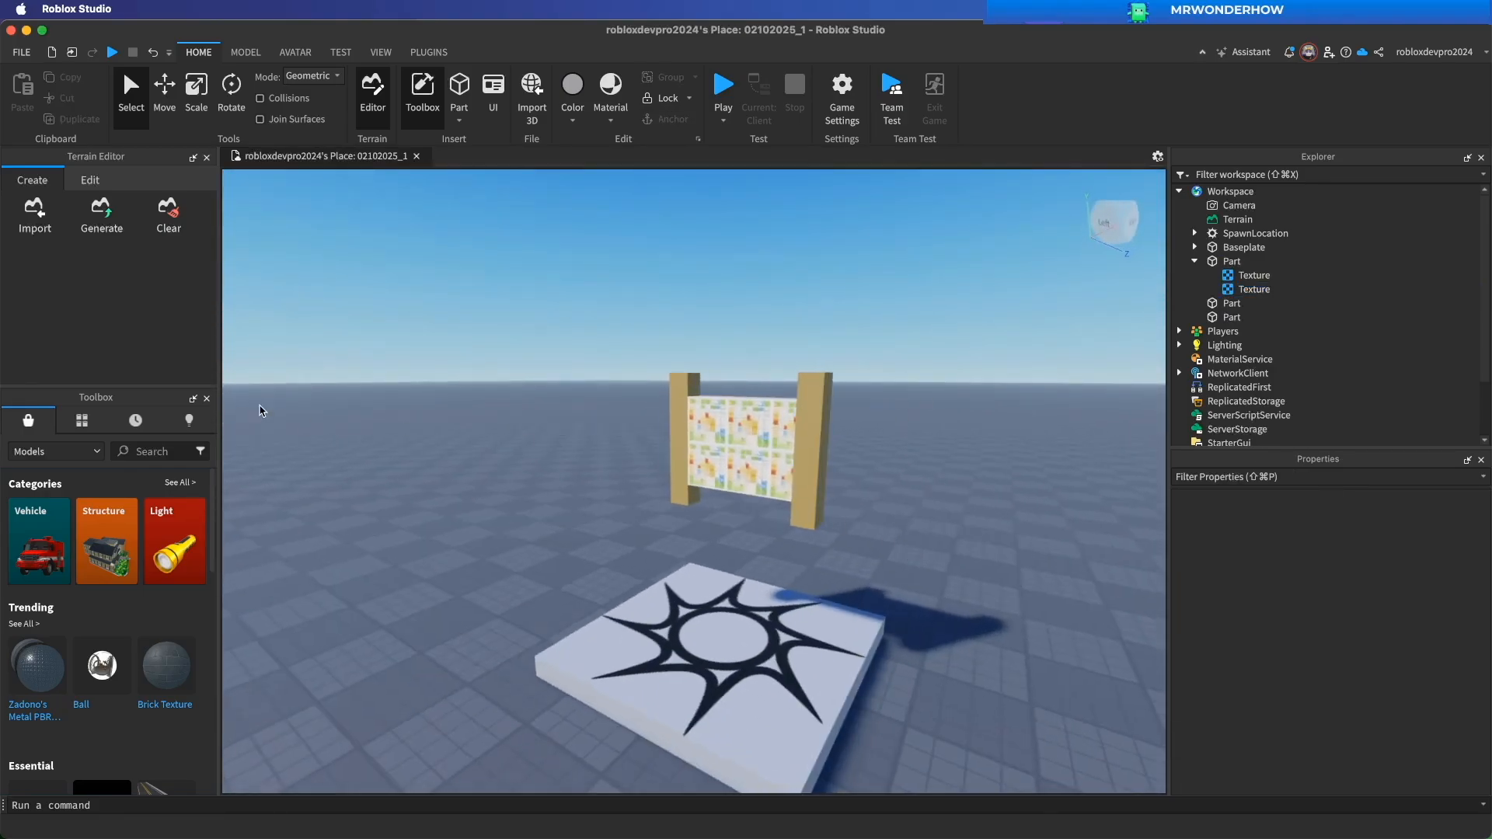
left_click(459, 119)
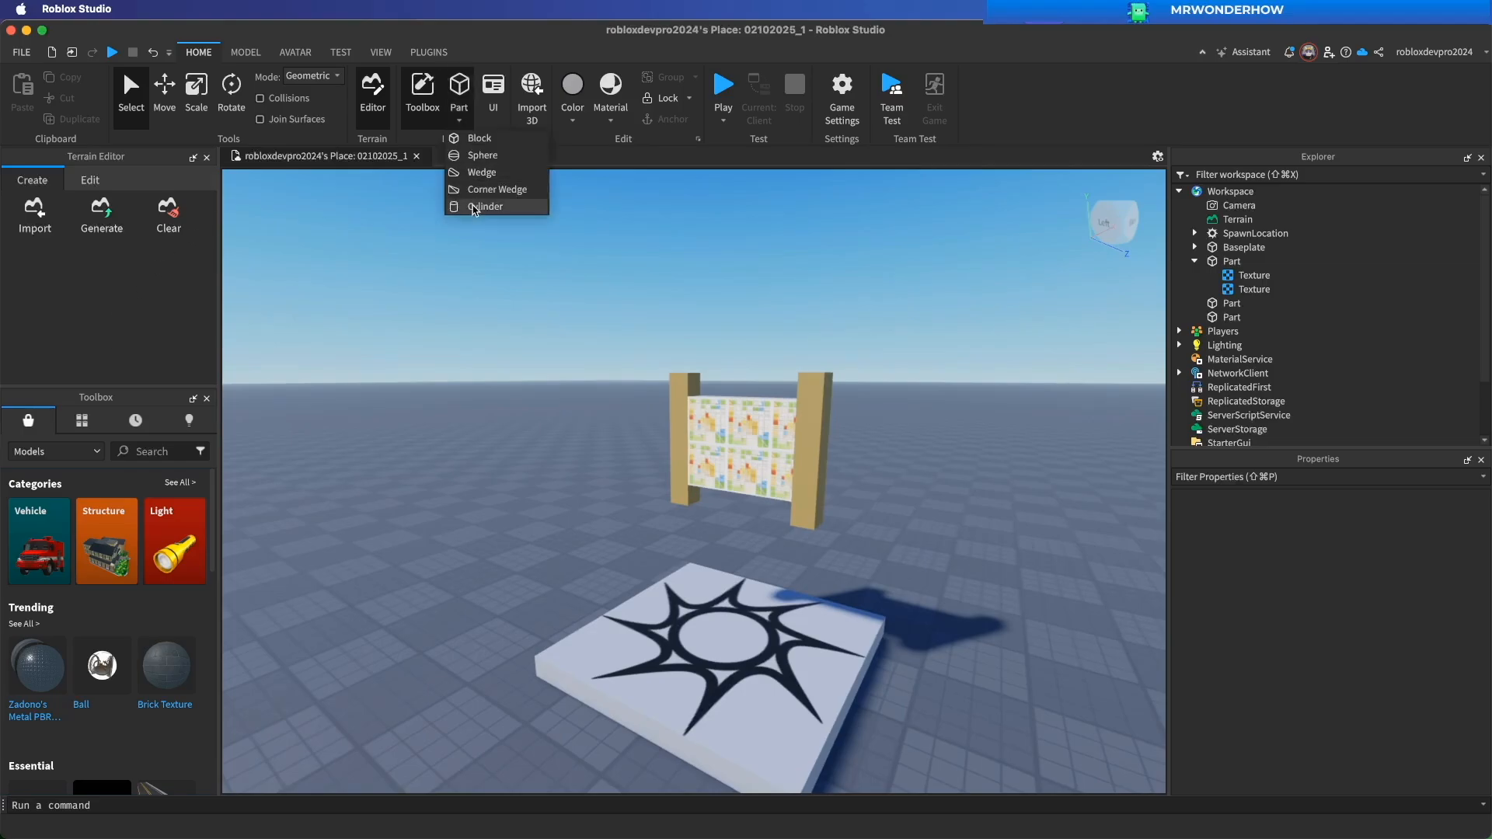
left_click(488, 140)
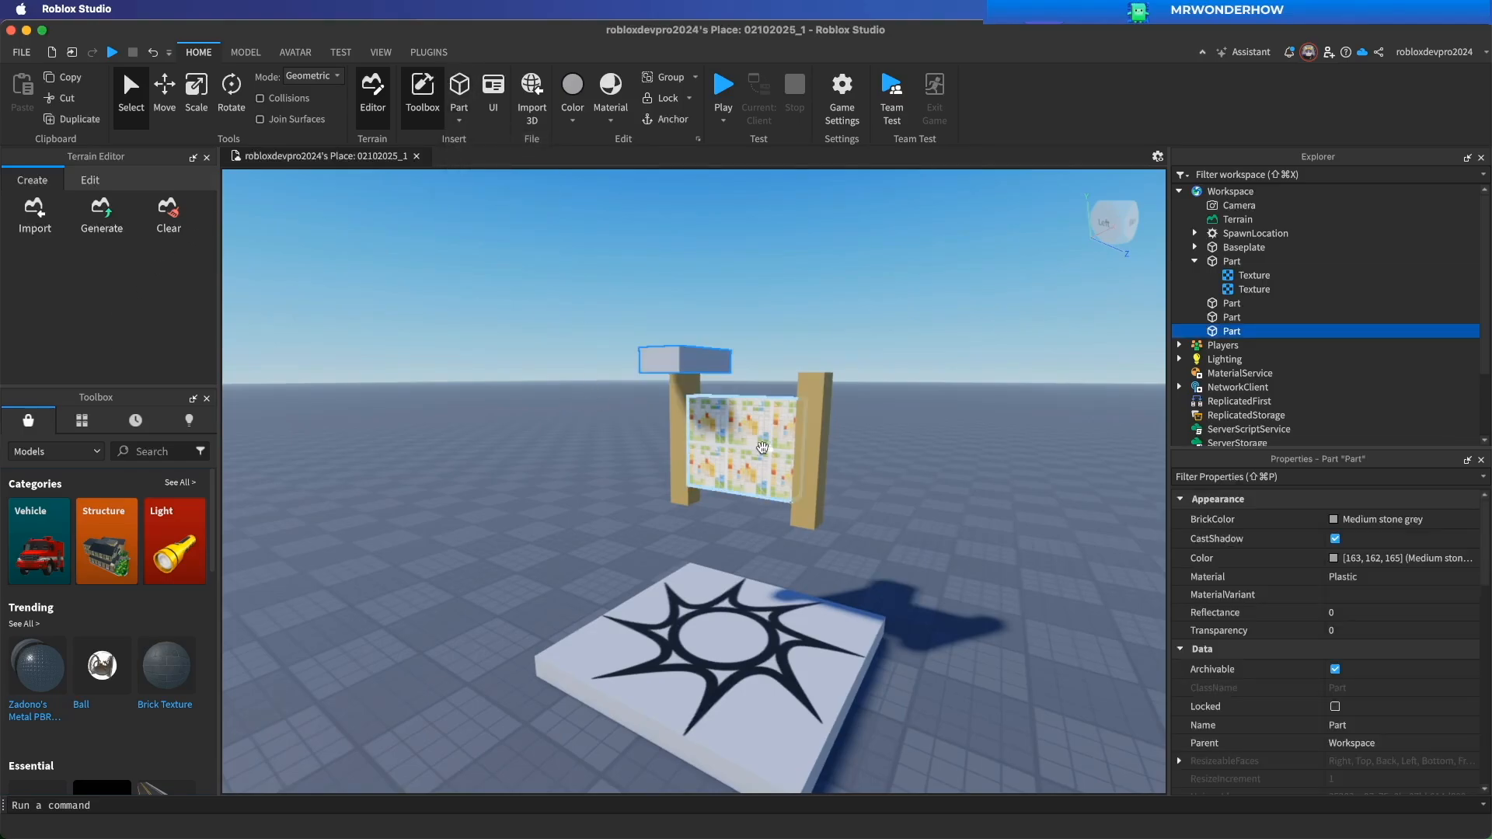
right_click_drag(937, 498, 937, 500)
key("Delete")
Duplicate one brown end post and shorten the copy from its upper end into a small block at the post's base.
left_click(808, 505)
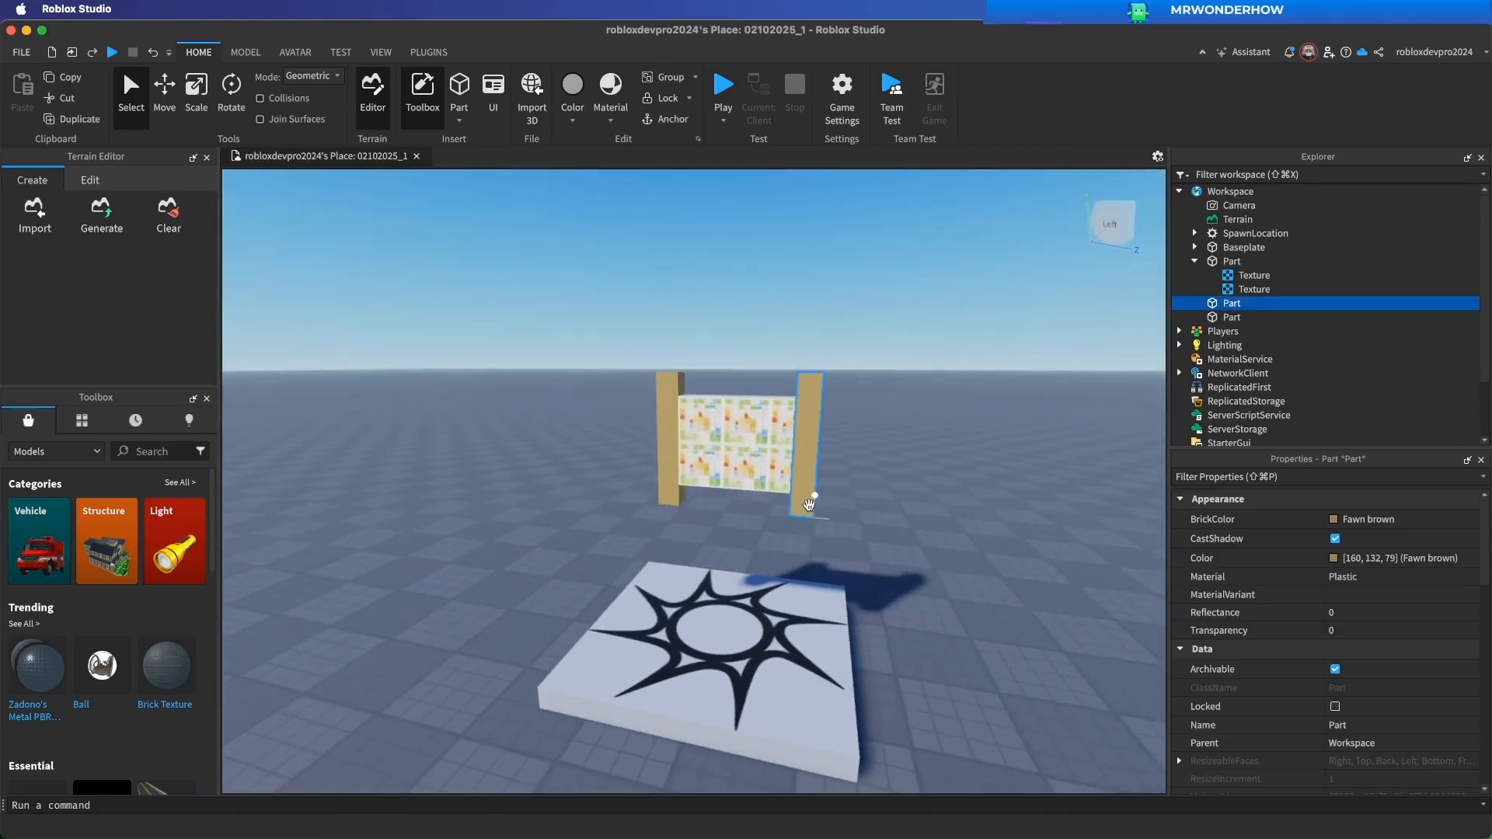
key("super+d")
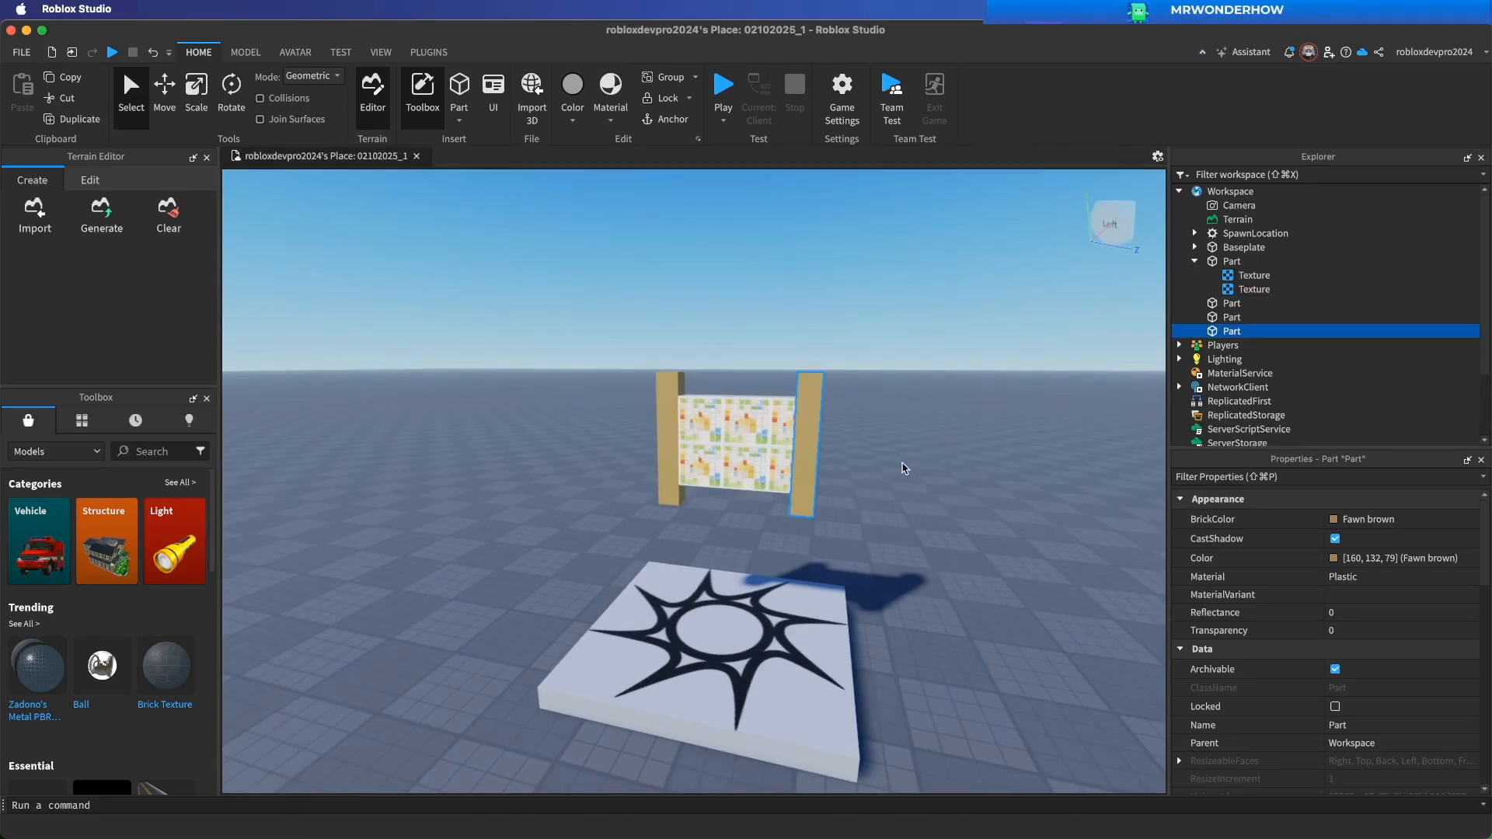
key("e")
key("super+3")
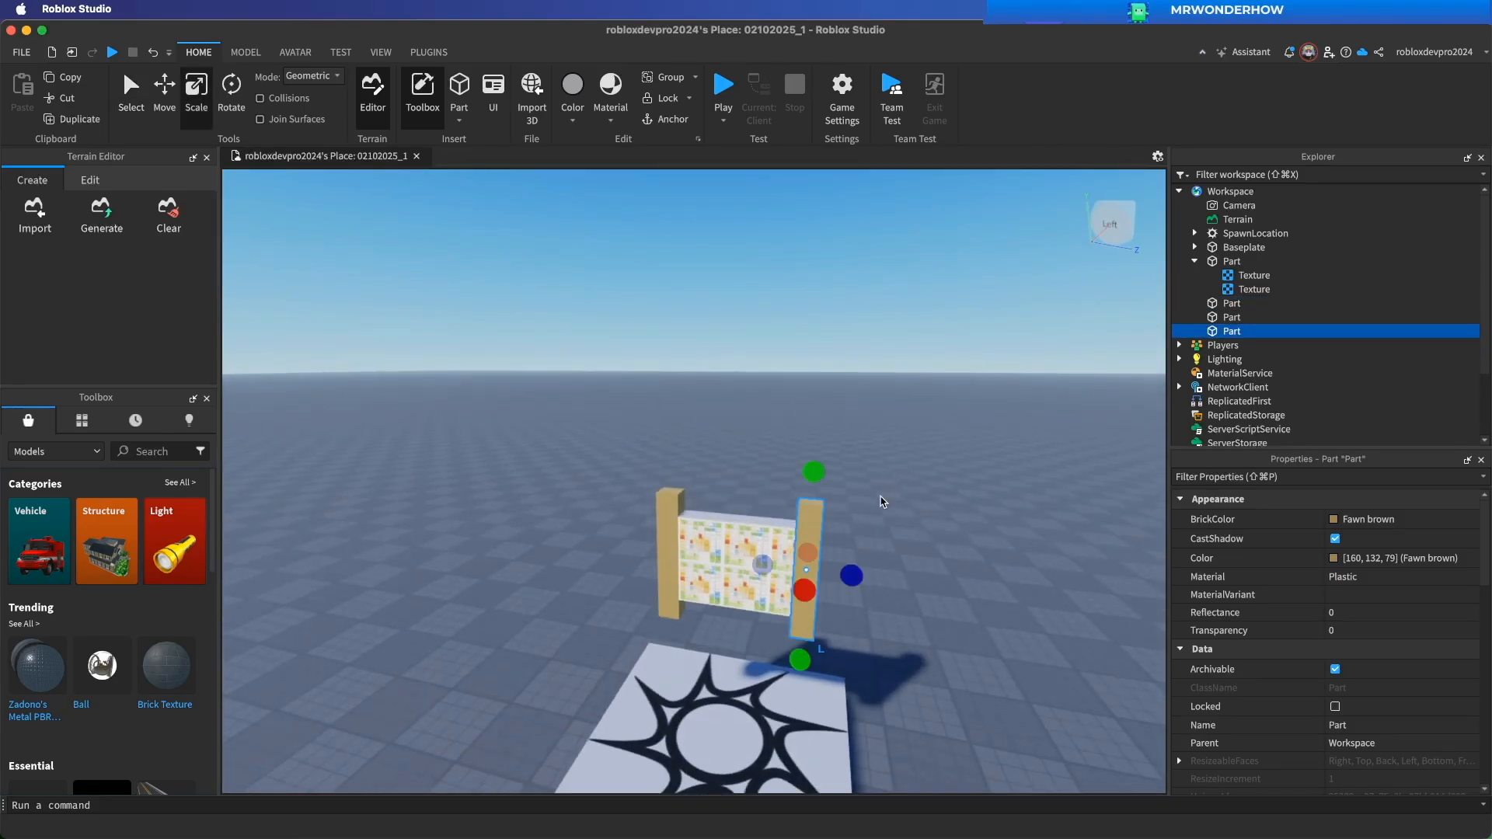
left_click_drag(814, 473, 811, 558)
scroll(939, 603, "up", 2)
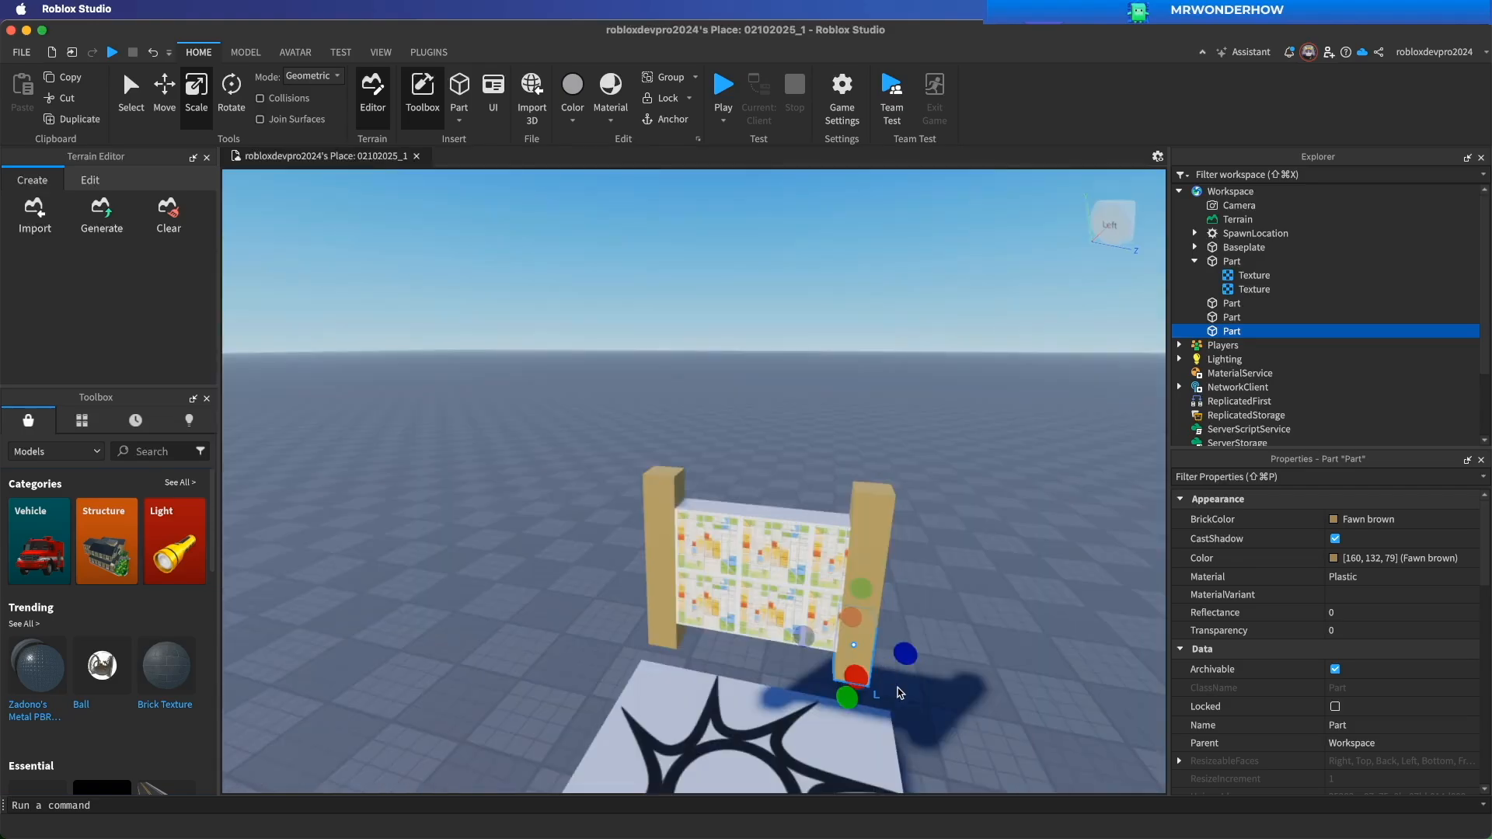
Move the small block 3 studs to beneath the middle of the map panel and set its BrickColor to Lime green.
key("super+2")
left_click(1298, 593)
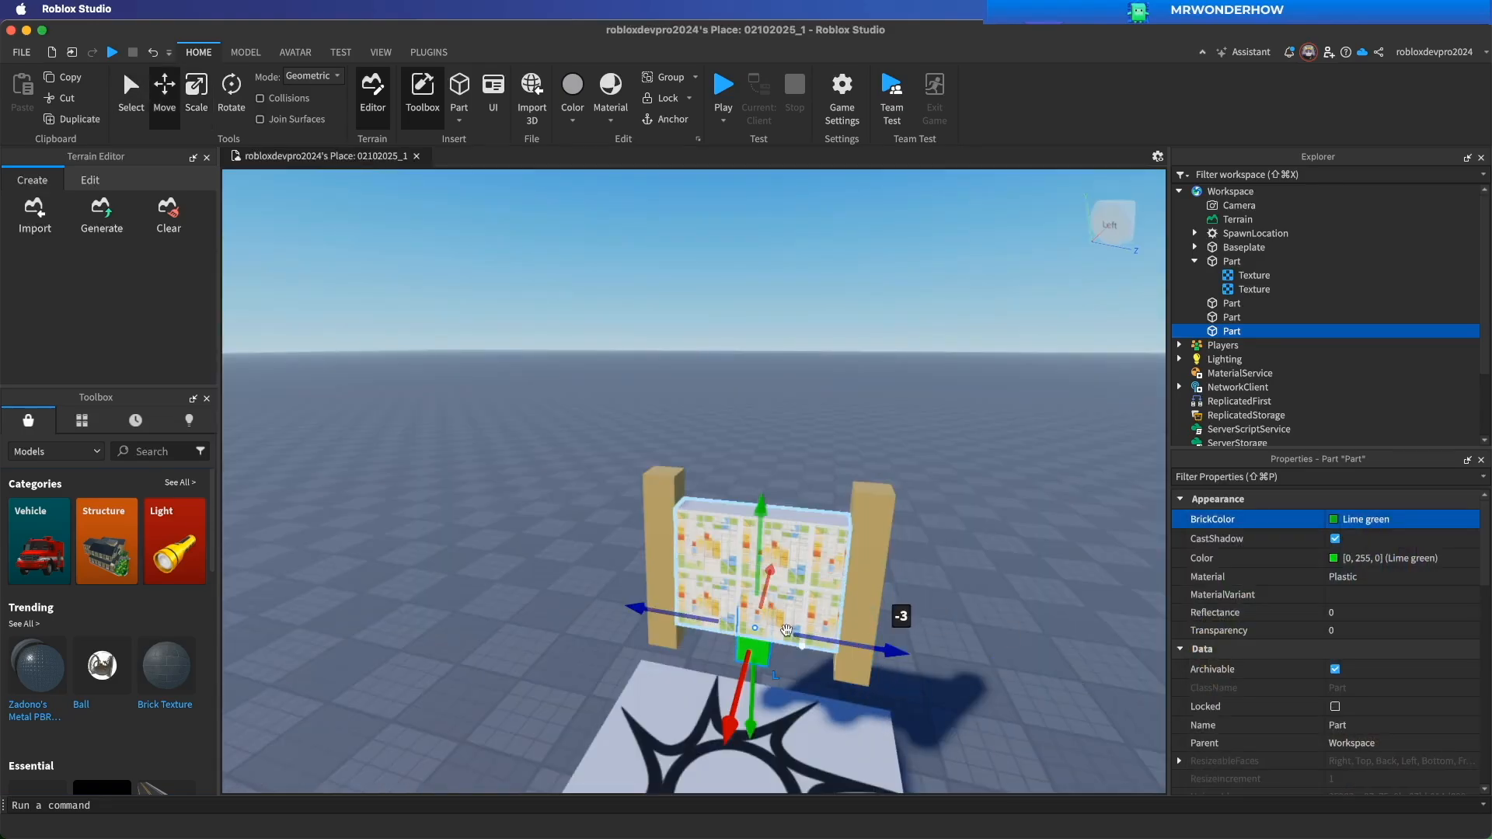
left_click(1290, 790)
right_click_drag(1002, 694, 992, 686)
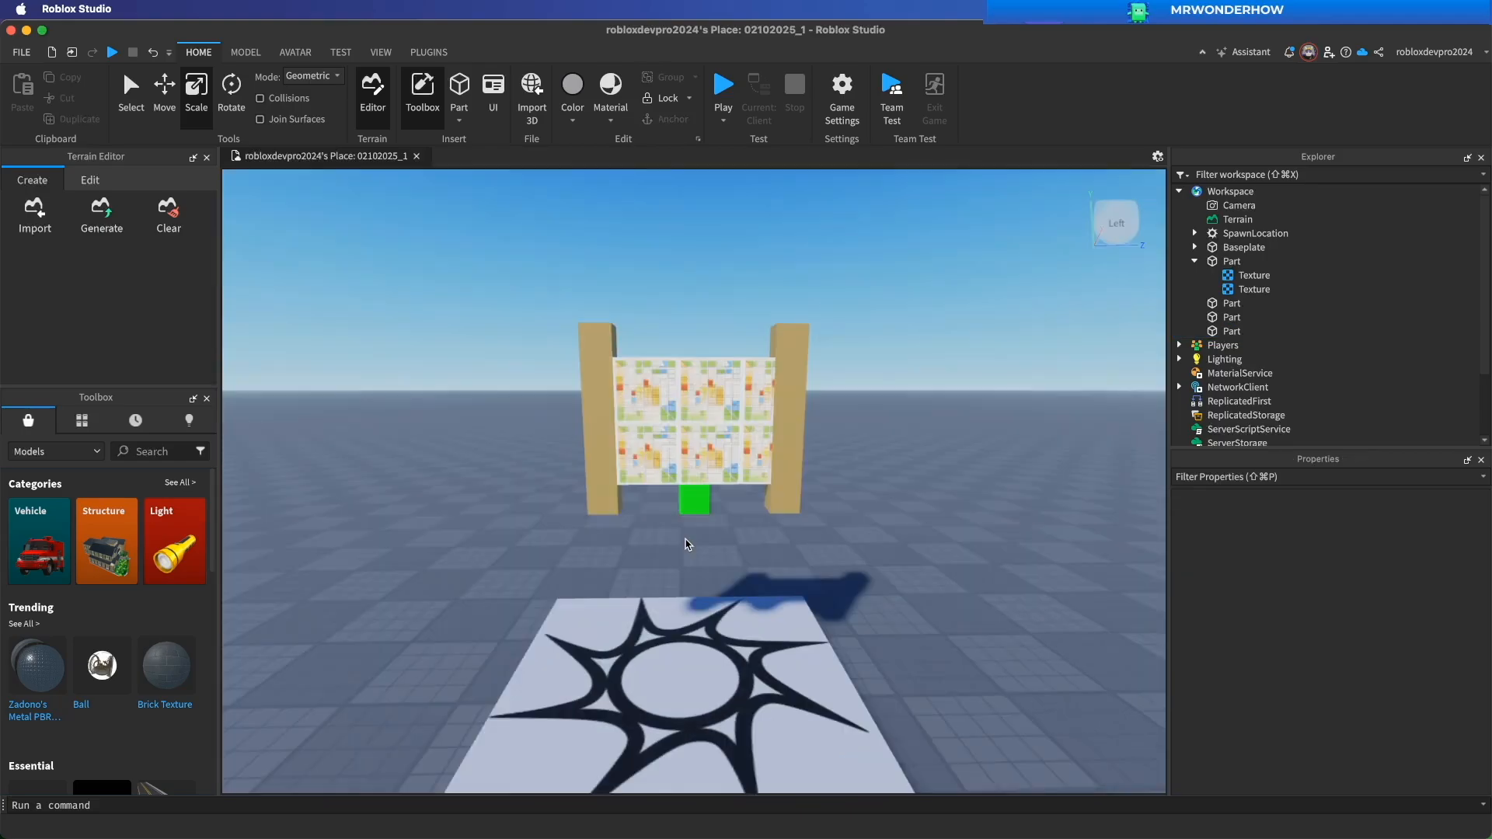
Rename the small green block as Handle.
left_click(1232, 332)
key("super+1")
left_click(1232, 332)
type("Handle")
key("Return")
Set the Handle part's Transparency to 1 and deselect it.
scroll(1321, 621, "up", 2)
left_click(1335, 619)
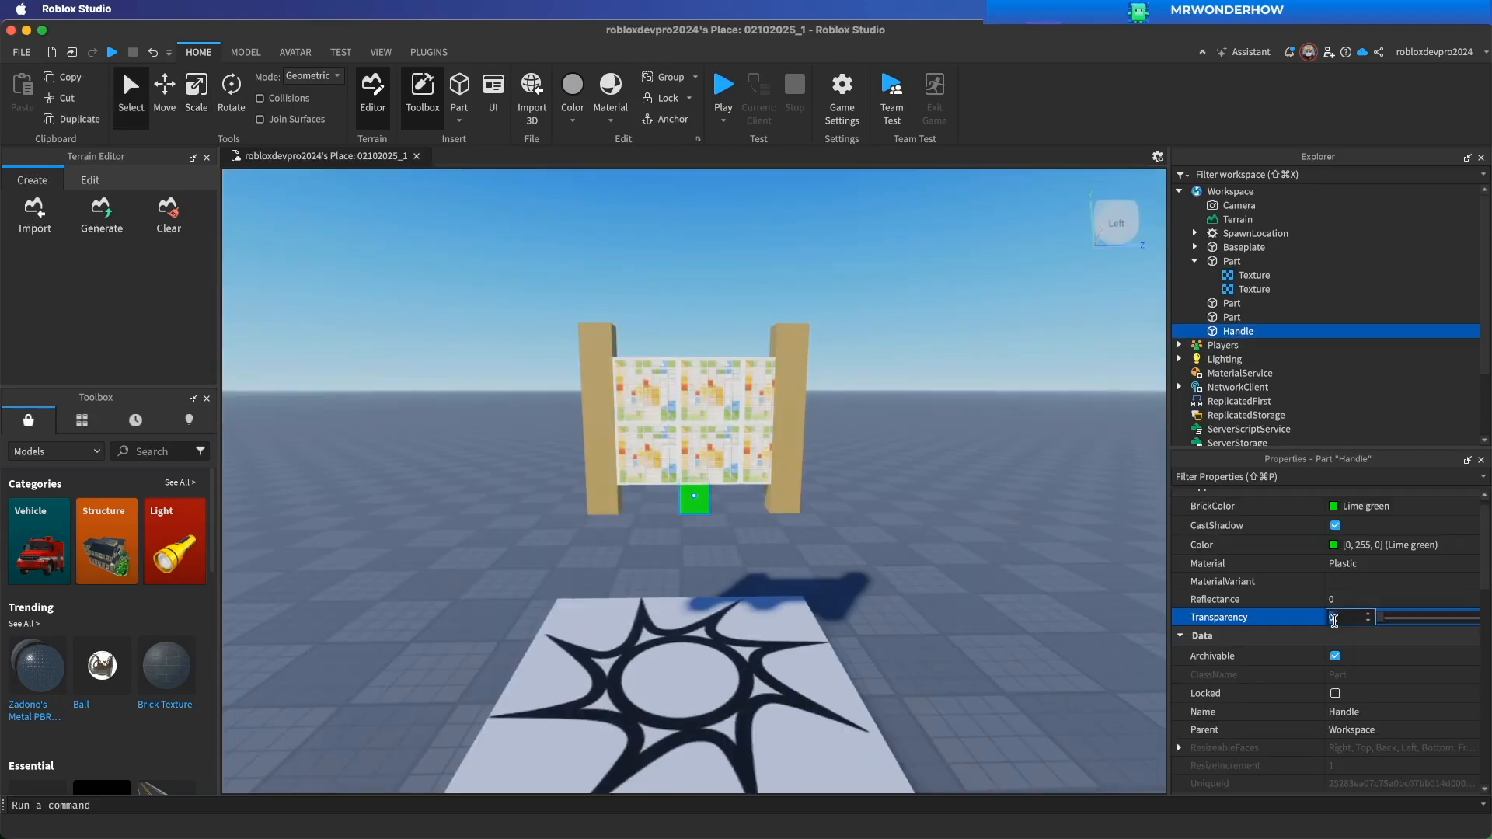
type("1")
key("Return")
left_click(808, 513)
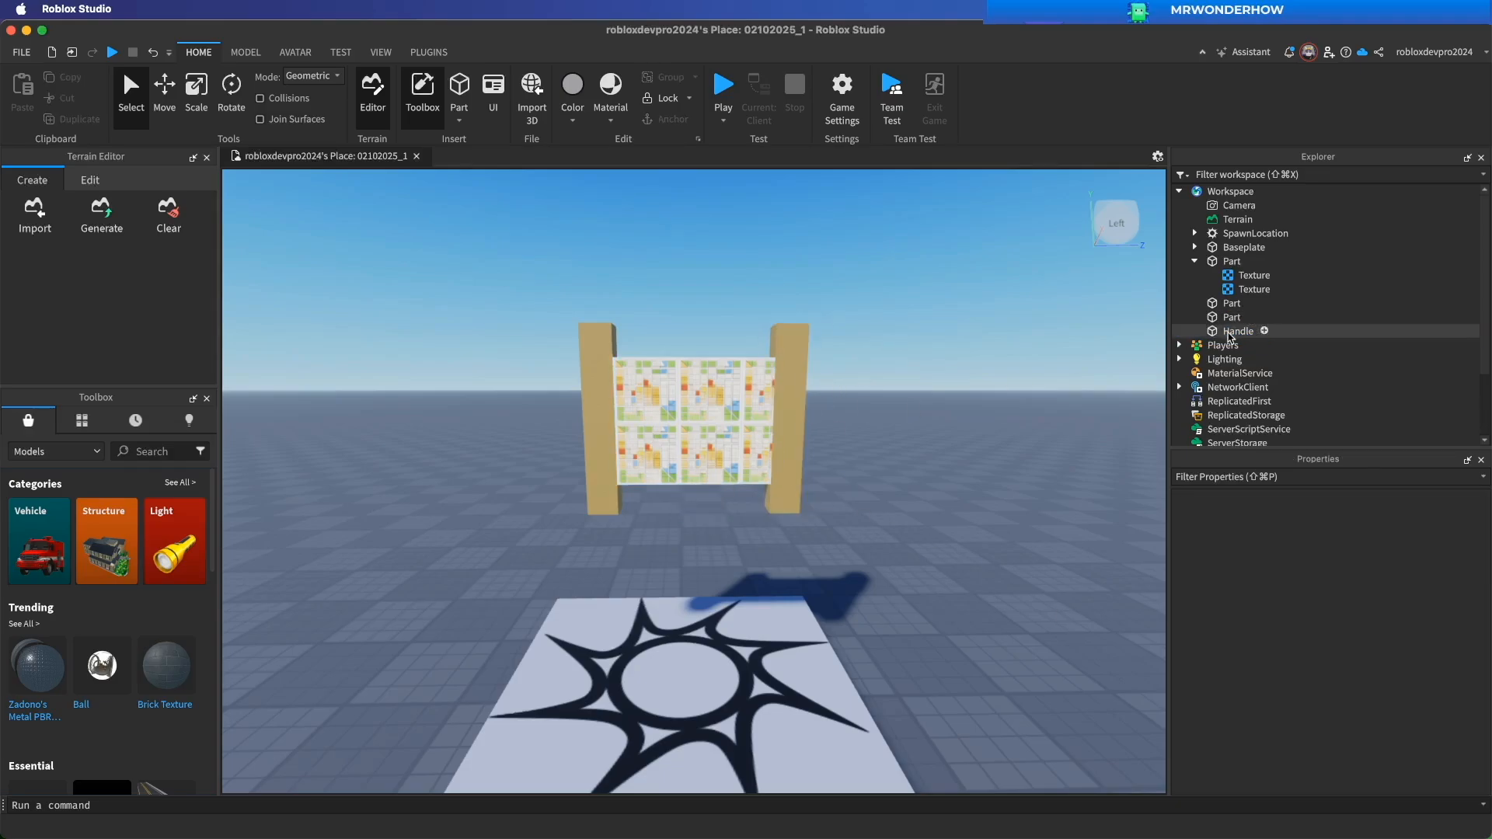
left_click(1267, 331)
left_click(940, 344)
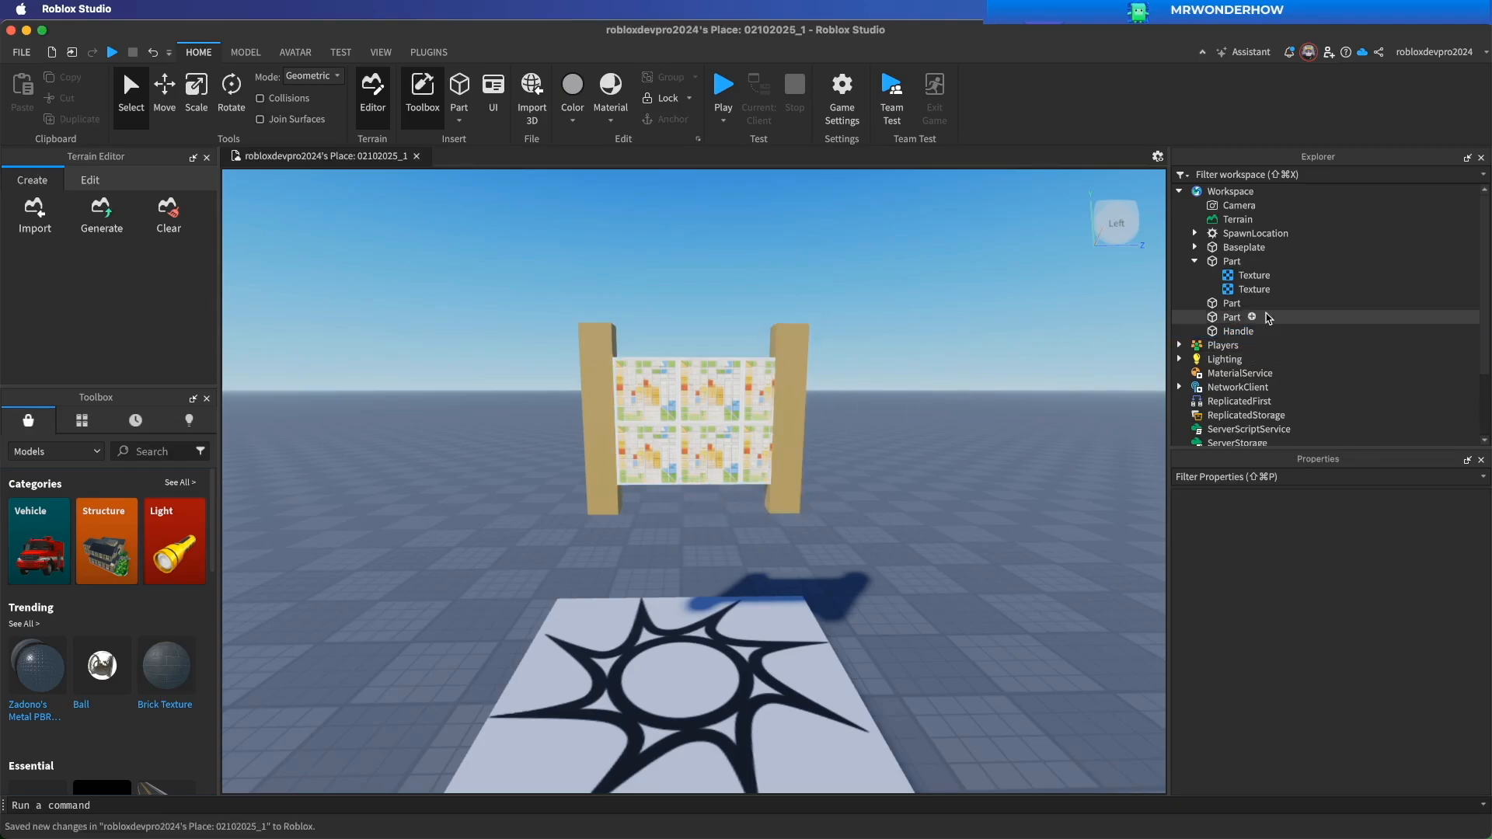
Try to union the map panel and the two brown posts, and separate them again.
left_click(1195, 261)
left_click(1232, 261)
left_click(1232, 289, "shift")
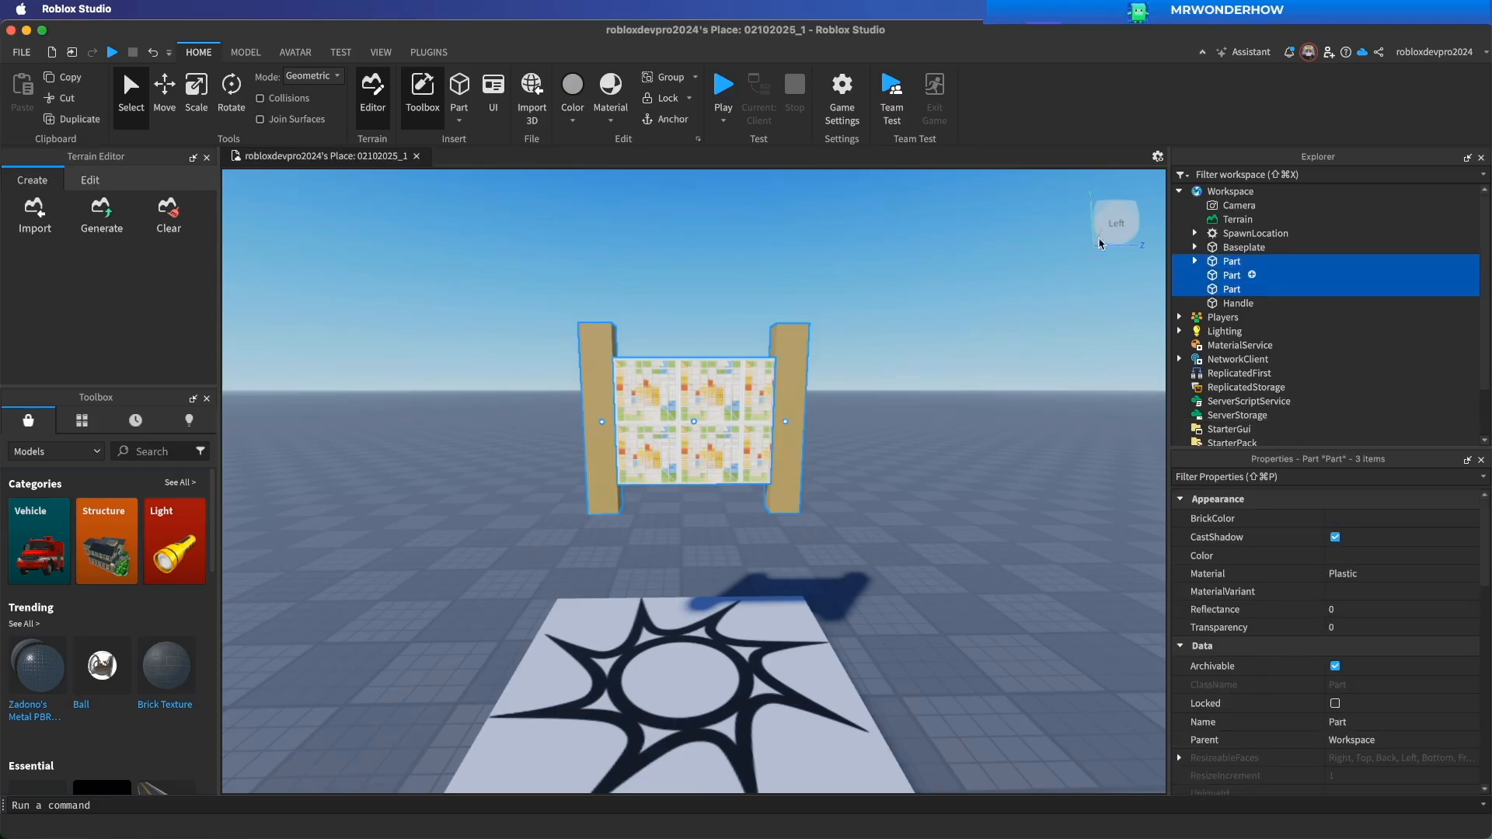
left_click(245, 53)
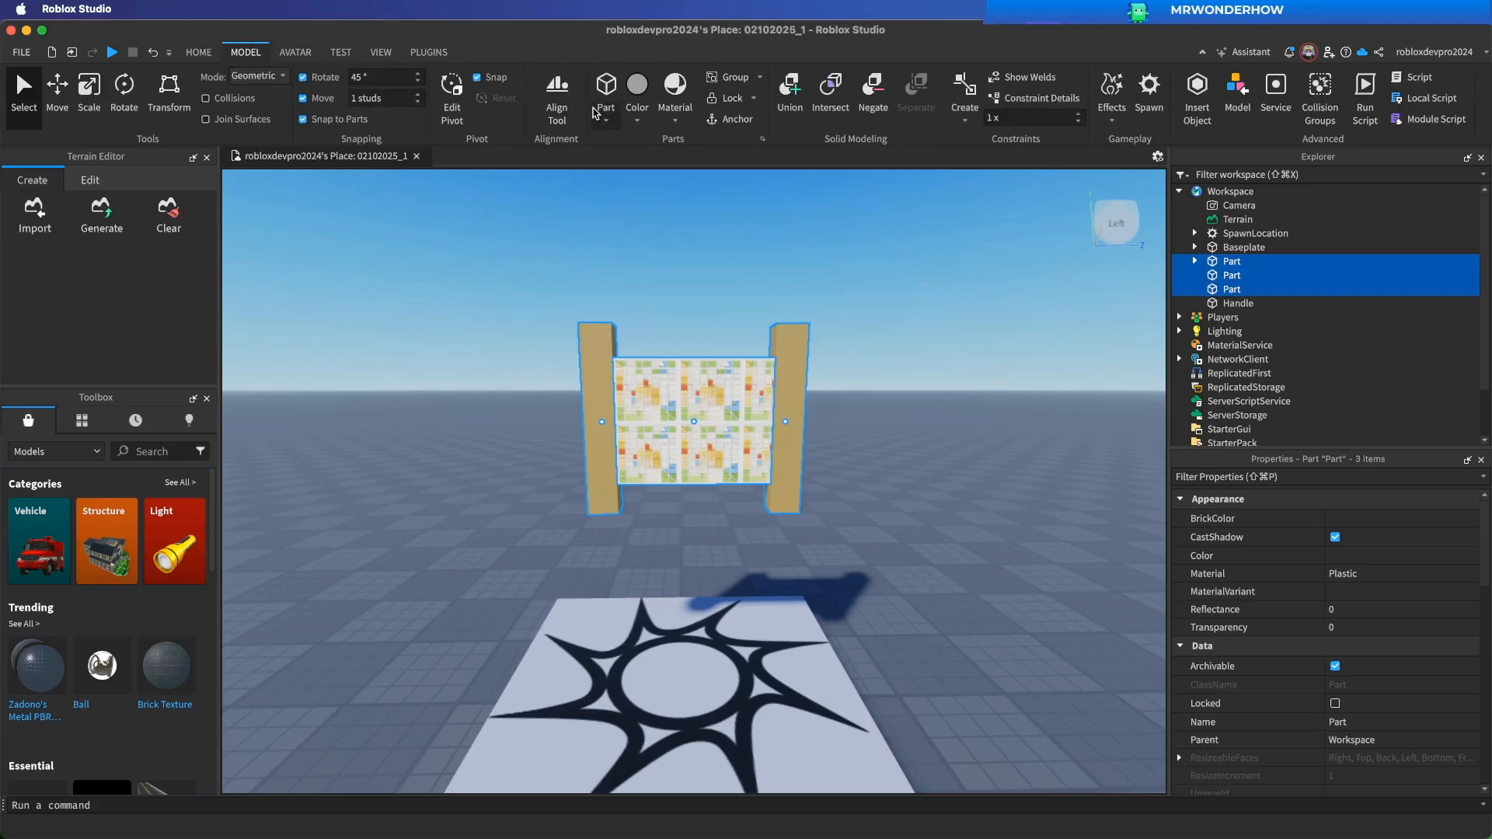
left_click(793, 96)
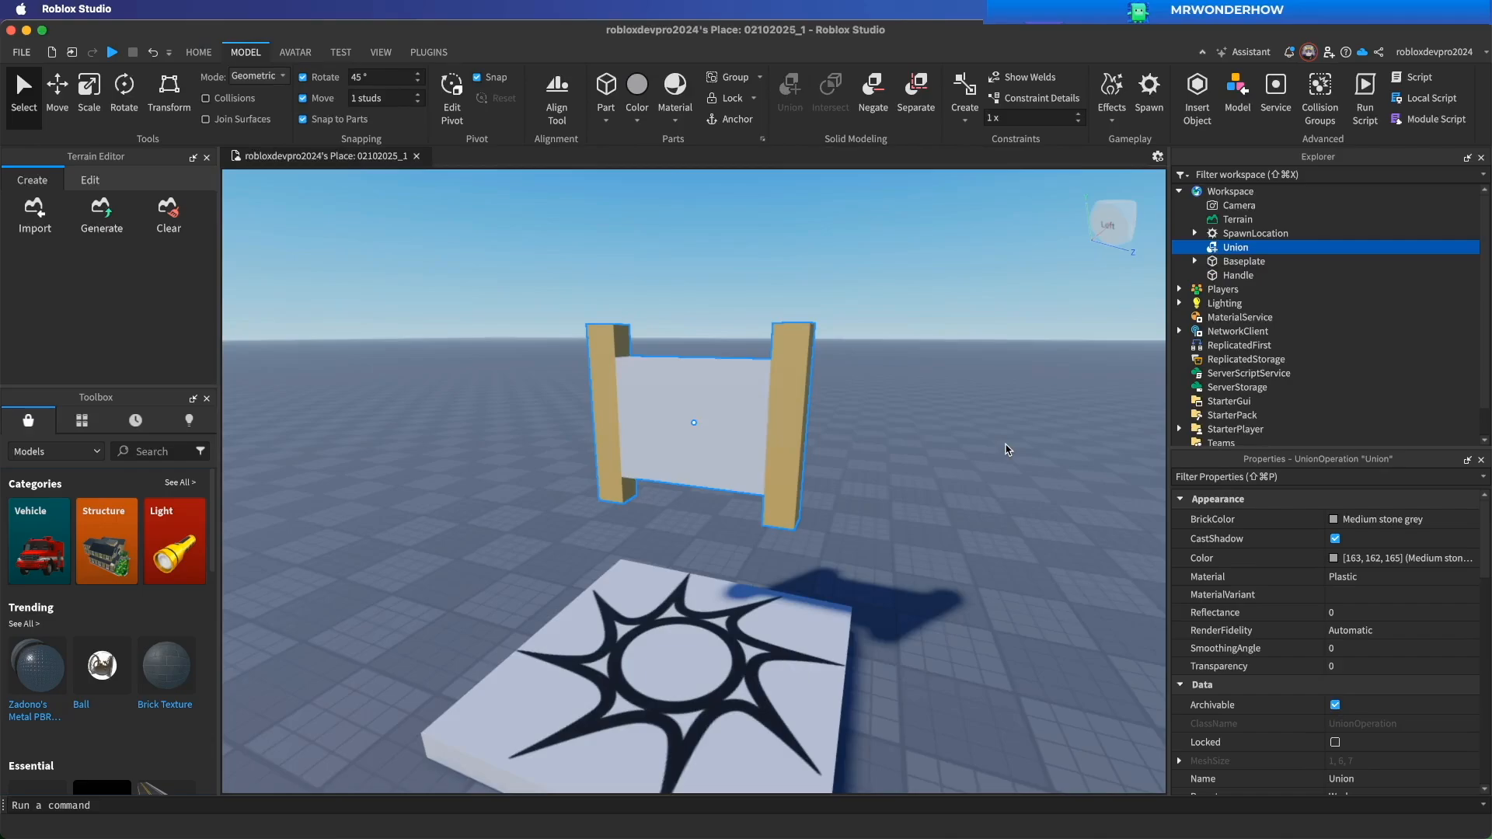
key("super+shift+u")
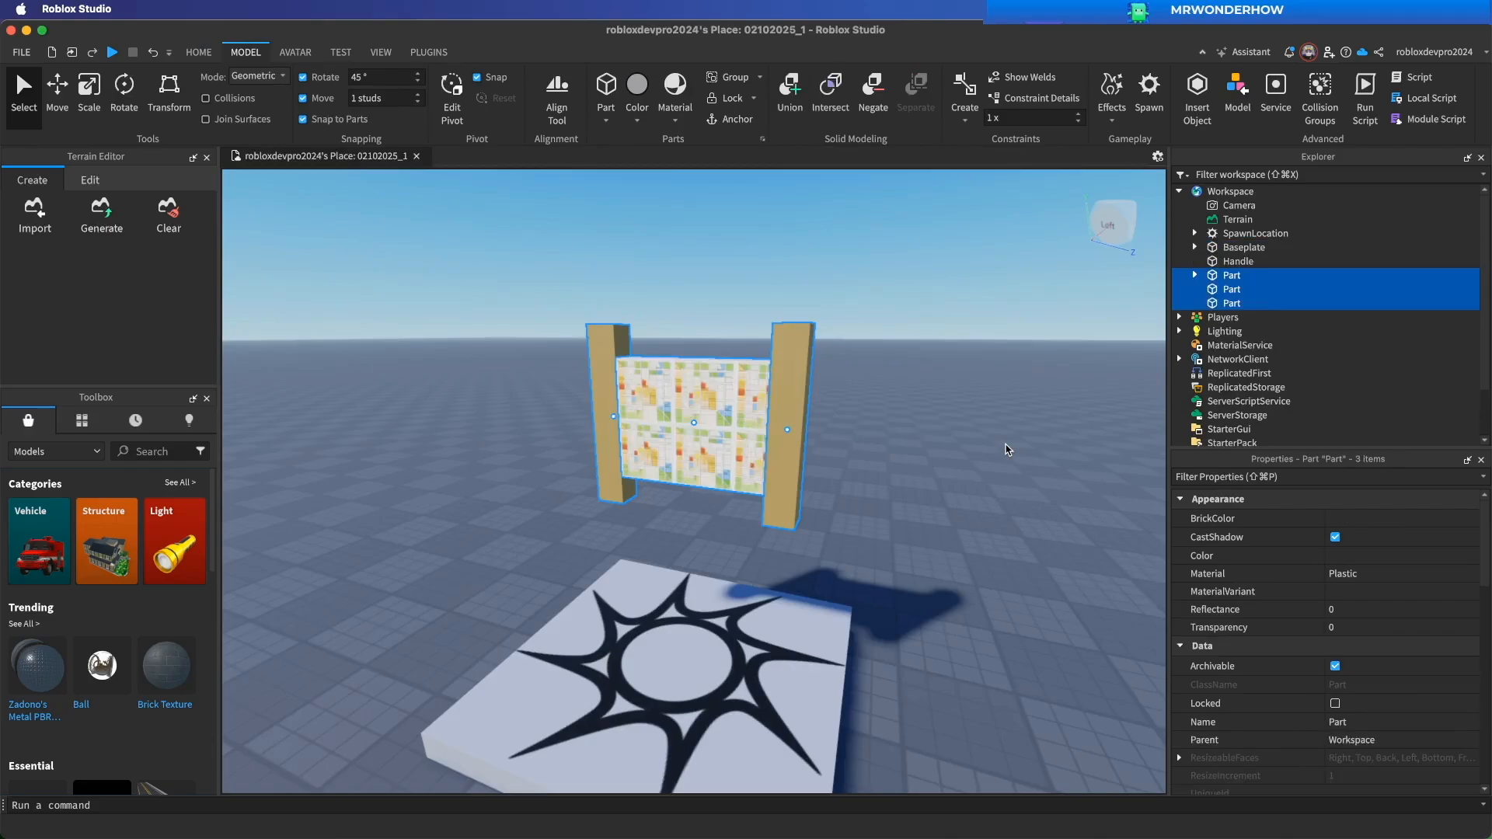
Insert a Tool object into the Workspace.
left_click(985, 298)
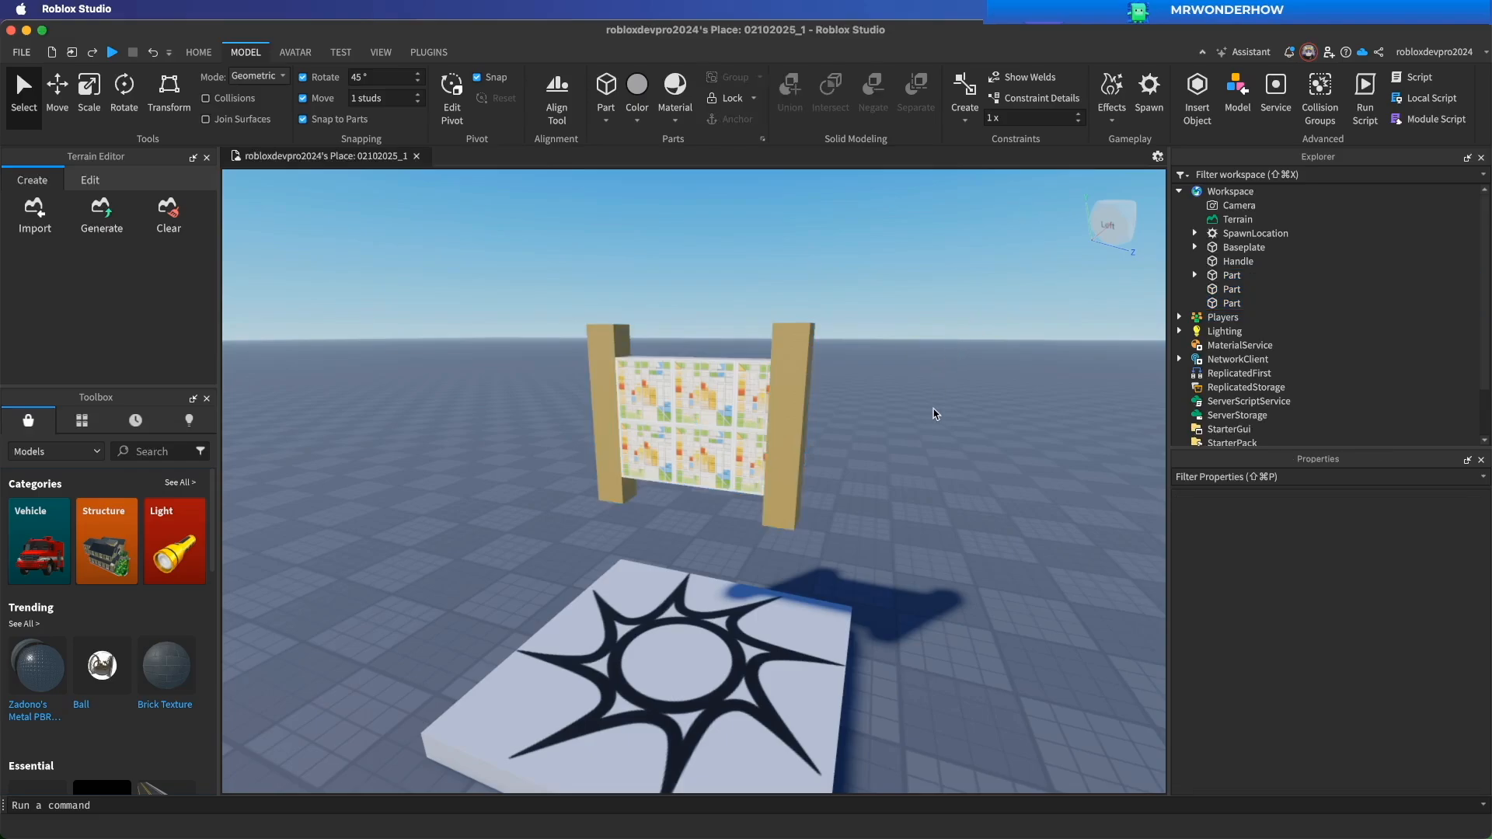
right_click_drag(1062, 637, 952, 622)
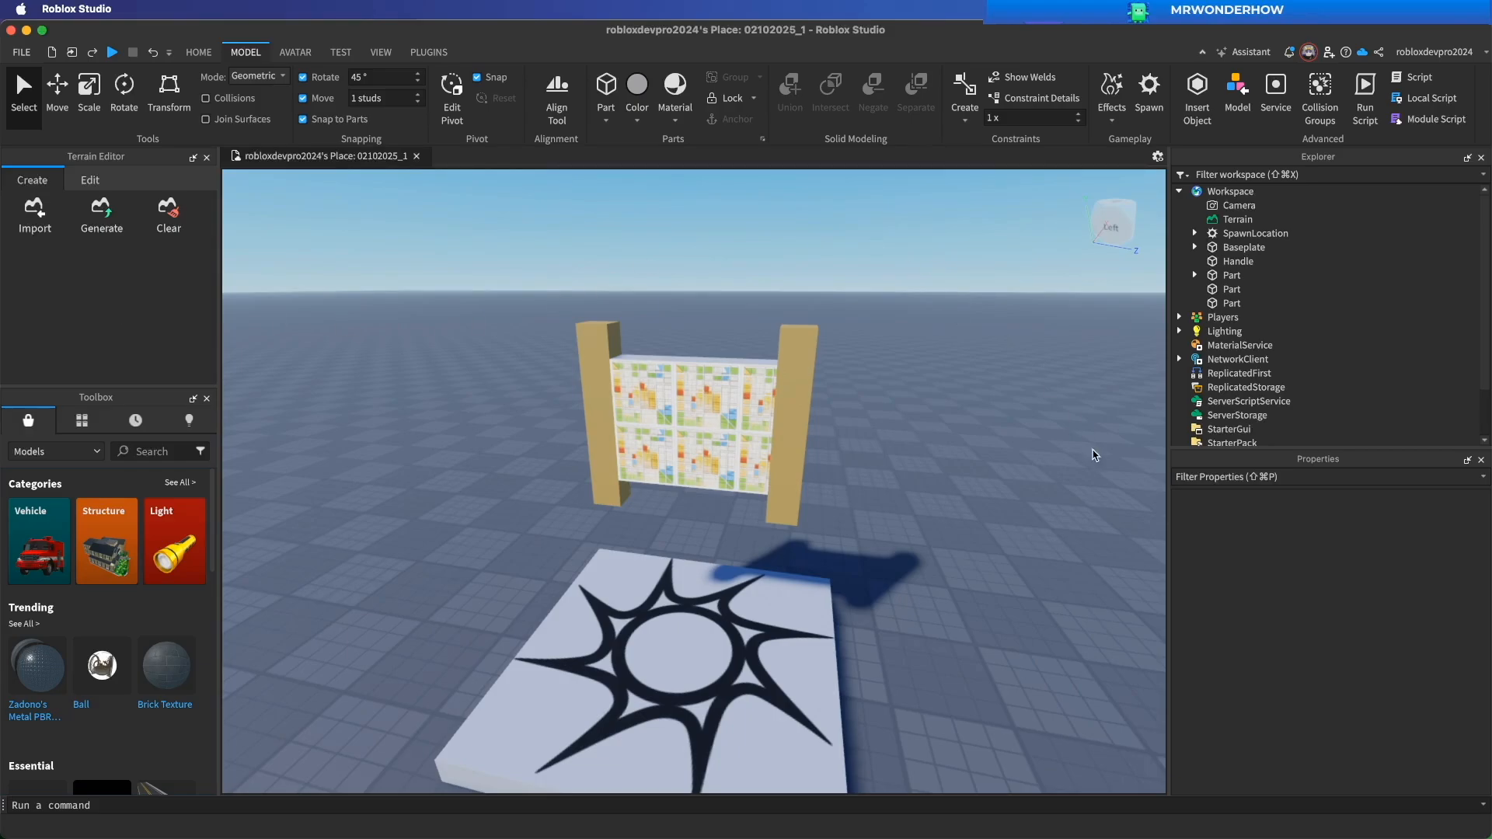
left_click(1236, 262)
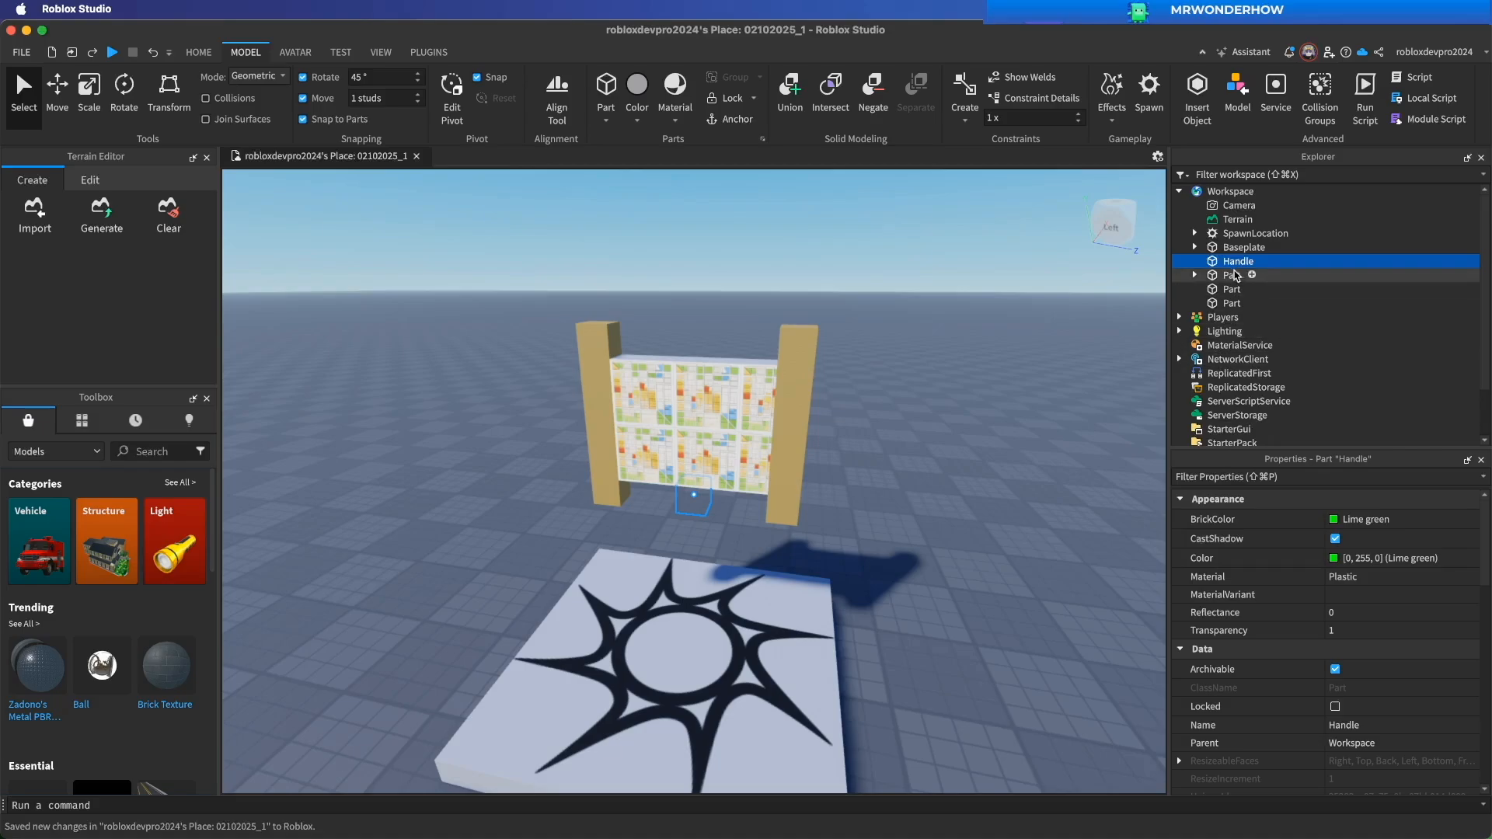
left_click(1266, 192)
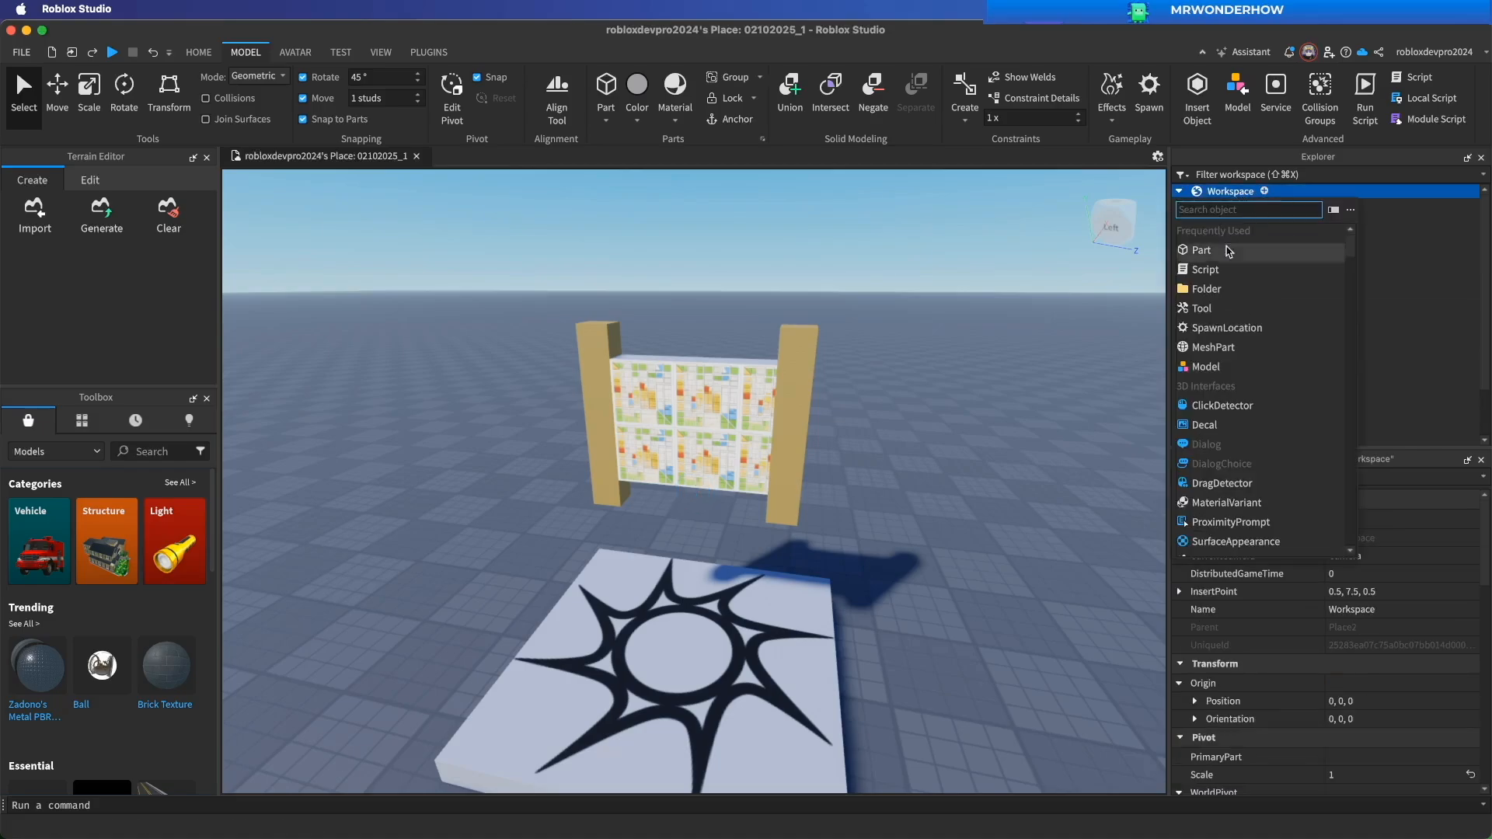
left_click(1201, 311)
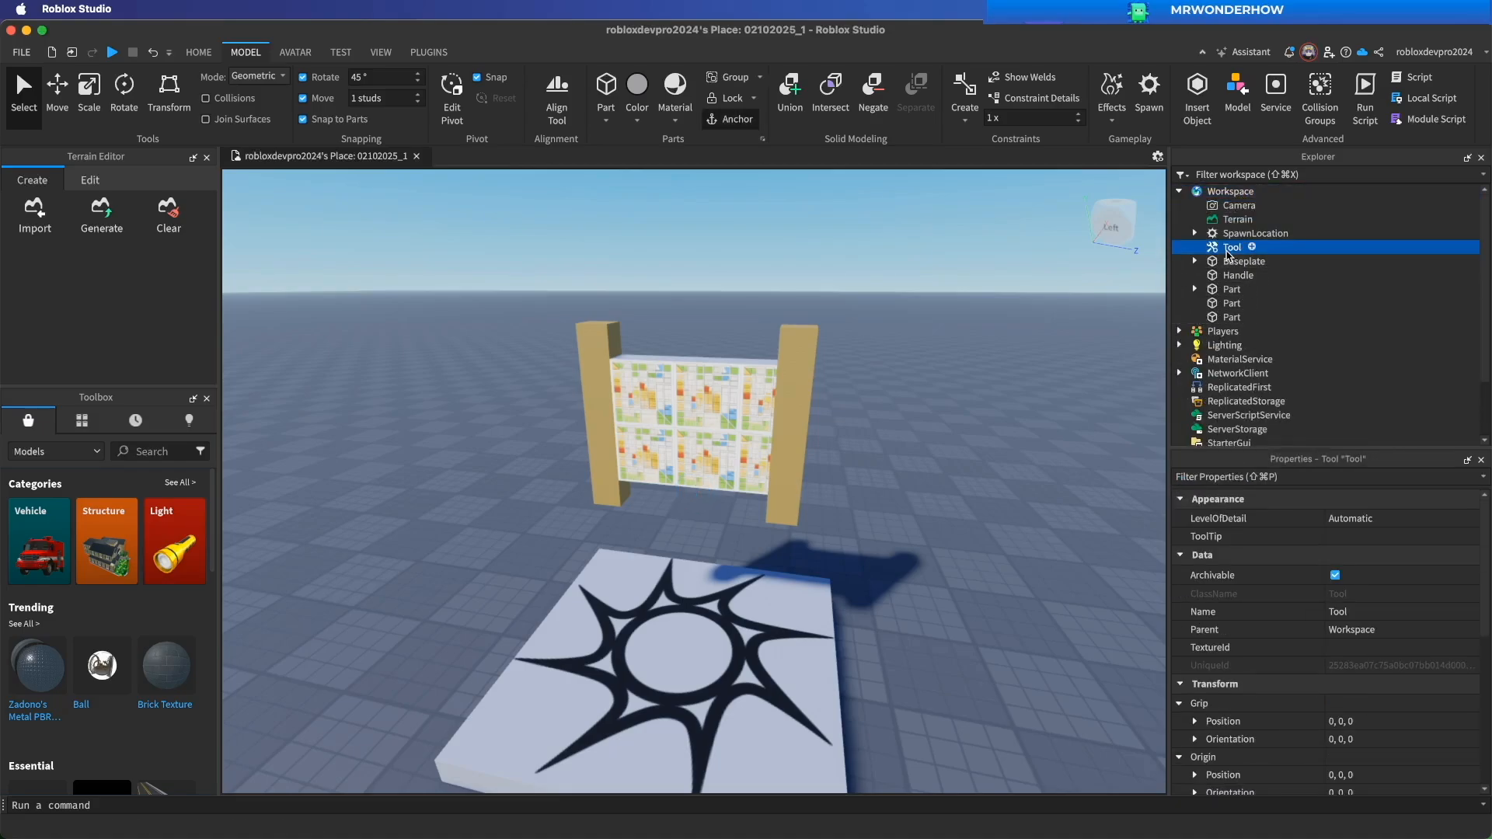
Move the Handle, the map panel and both brown posts into the Tool.
left_click(1238, 276)
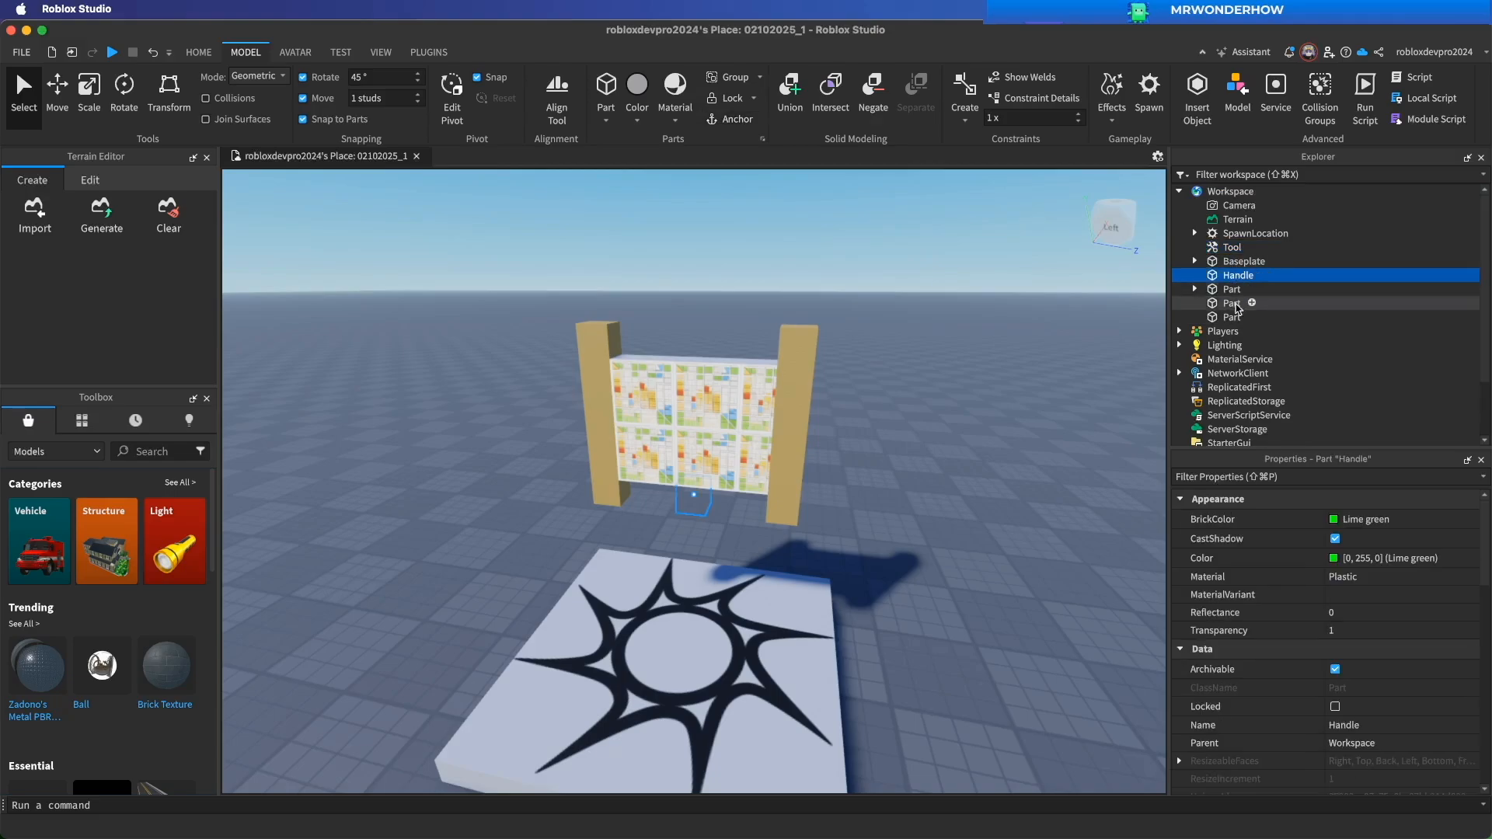
left_click(1234, 318, "shift")
left_click_drag(1237, 280, 1238, 247)
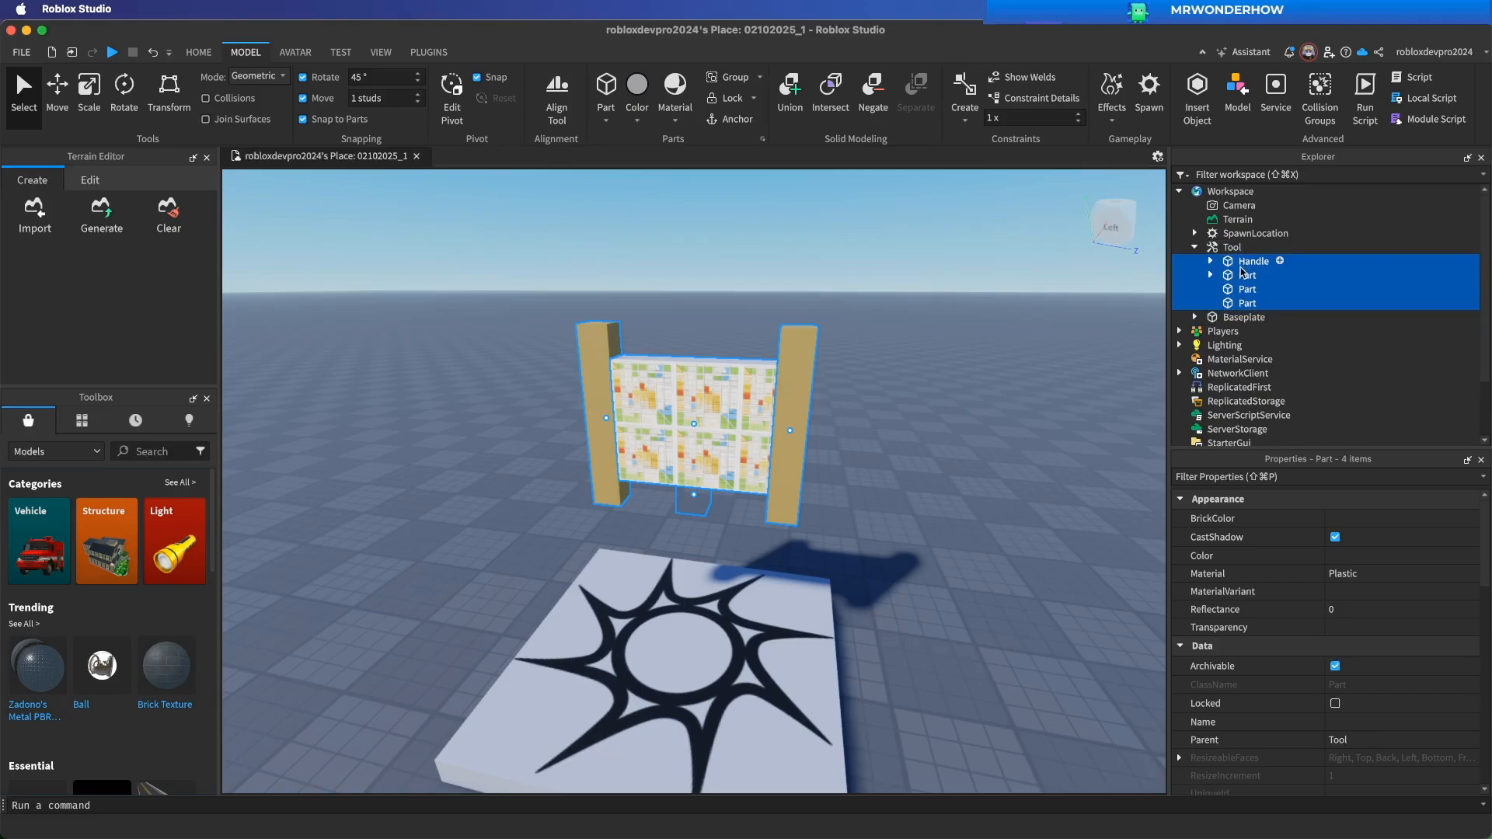
Examine the Handle and the other parts inside the Tool, including their child objects.
left_click(1210, 261)
left_click(1211, 261)
left_click(1211, 275)
left_click(1210, 275)
left_click(1249, 265)
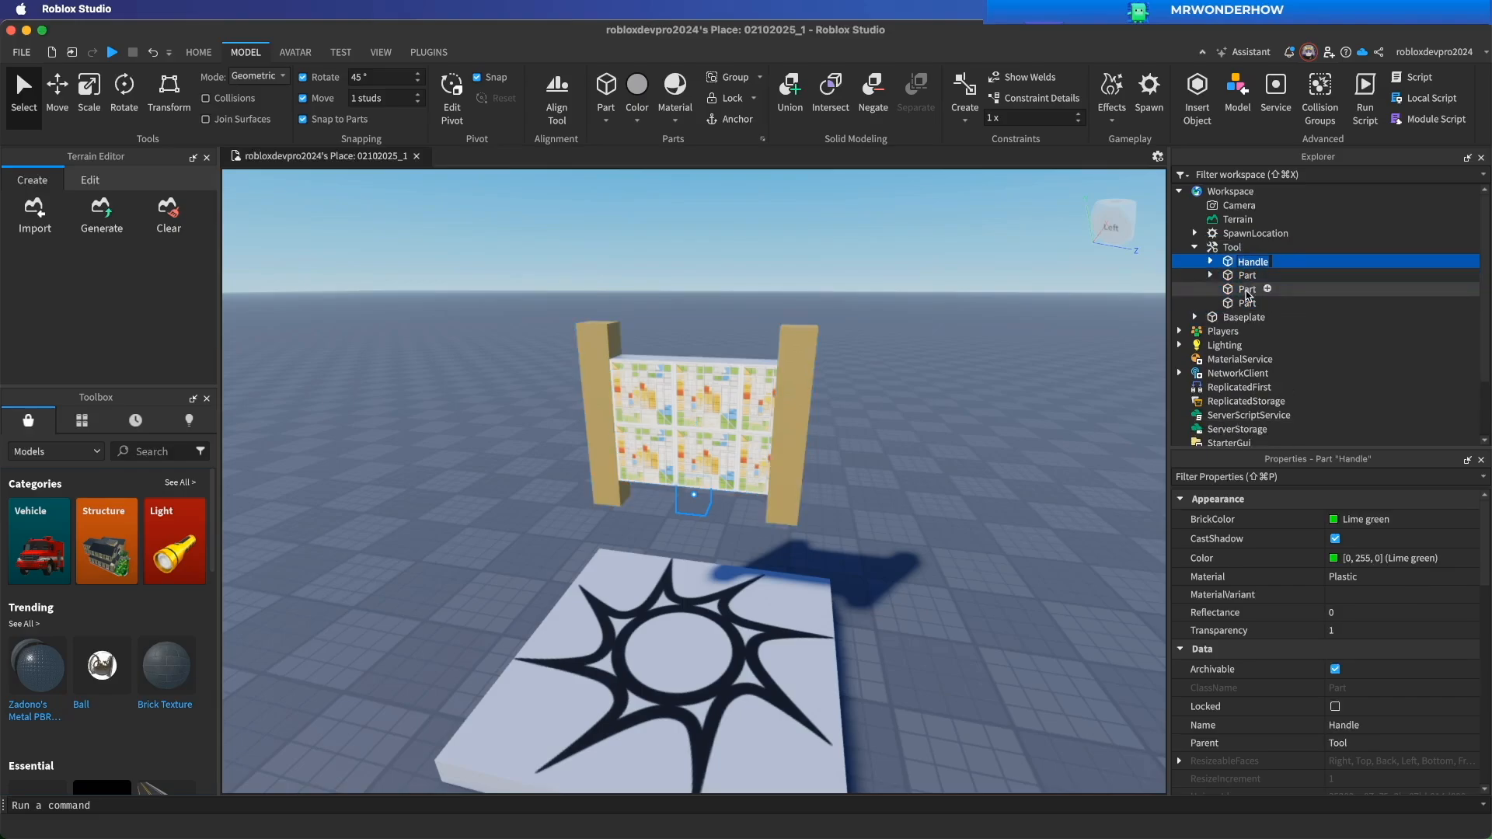
left_click(1249, 305)
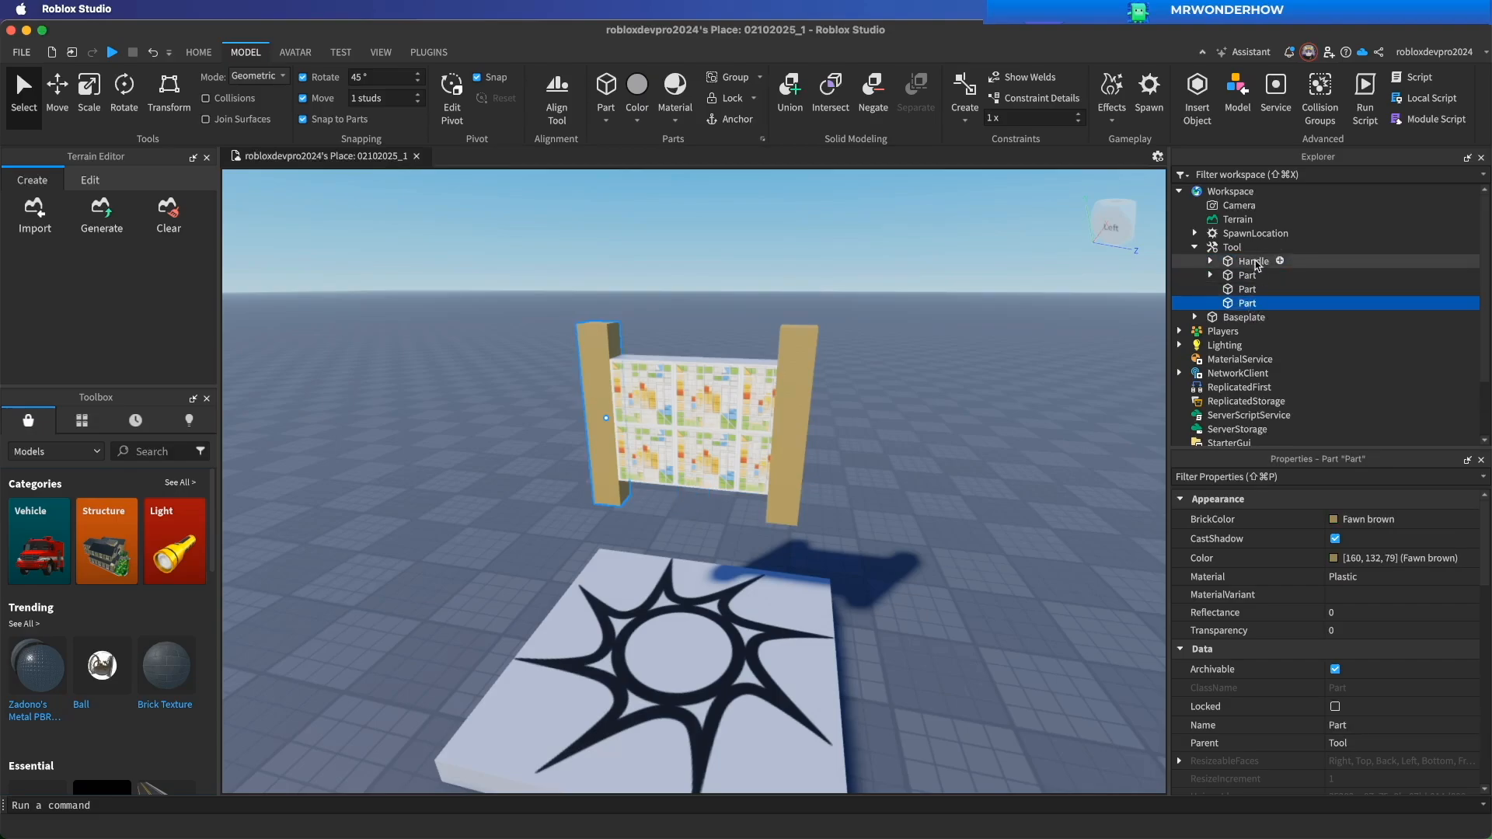
left_click(1254, 263)
left_click(1248, 305)
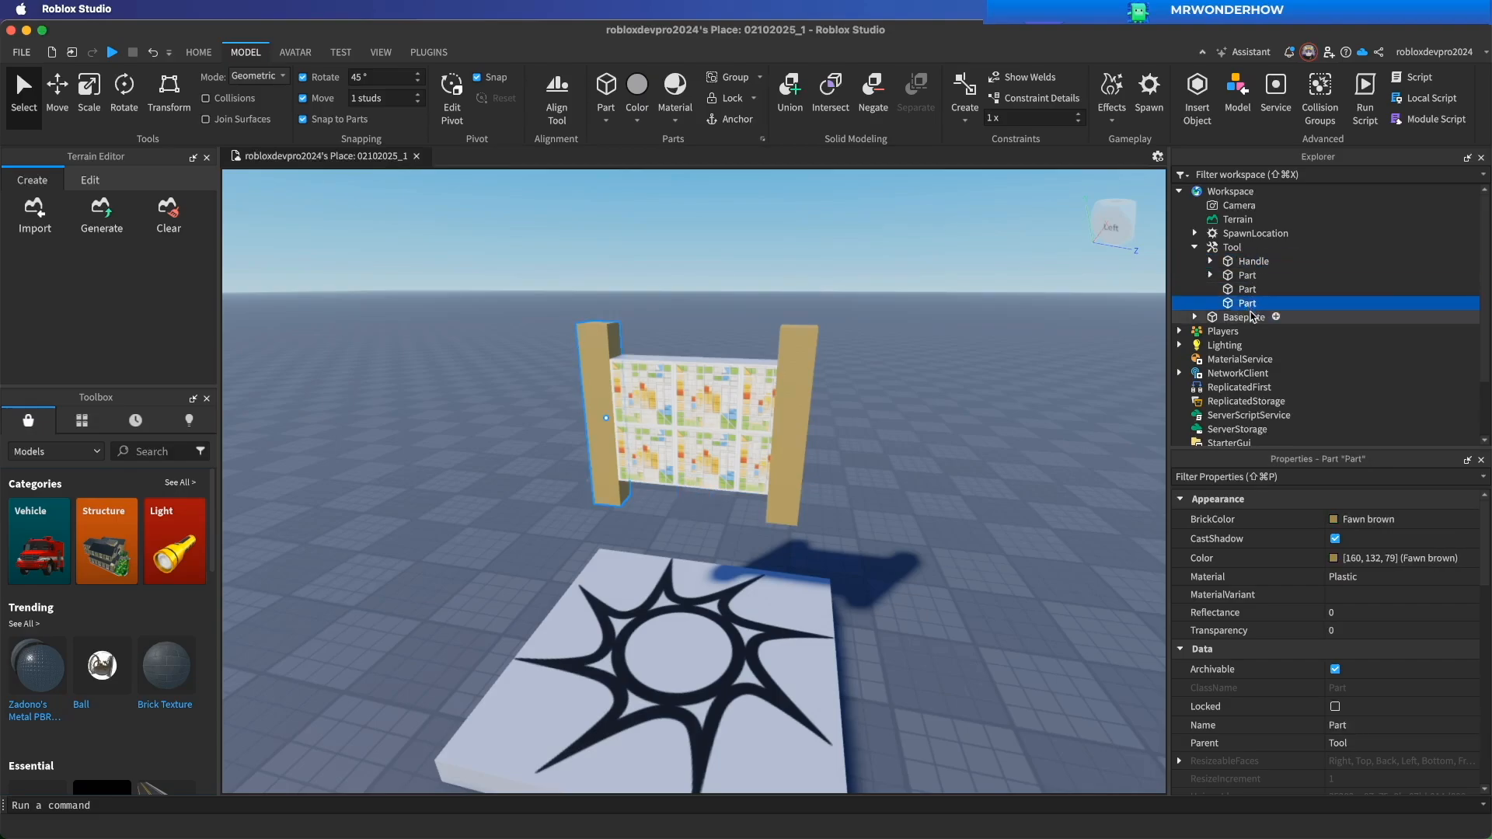
left_click(964, 242)
Add a WeldConstraint to the Handle inside the Tool.
left_click(1236, 265)
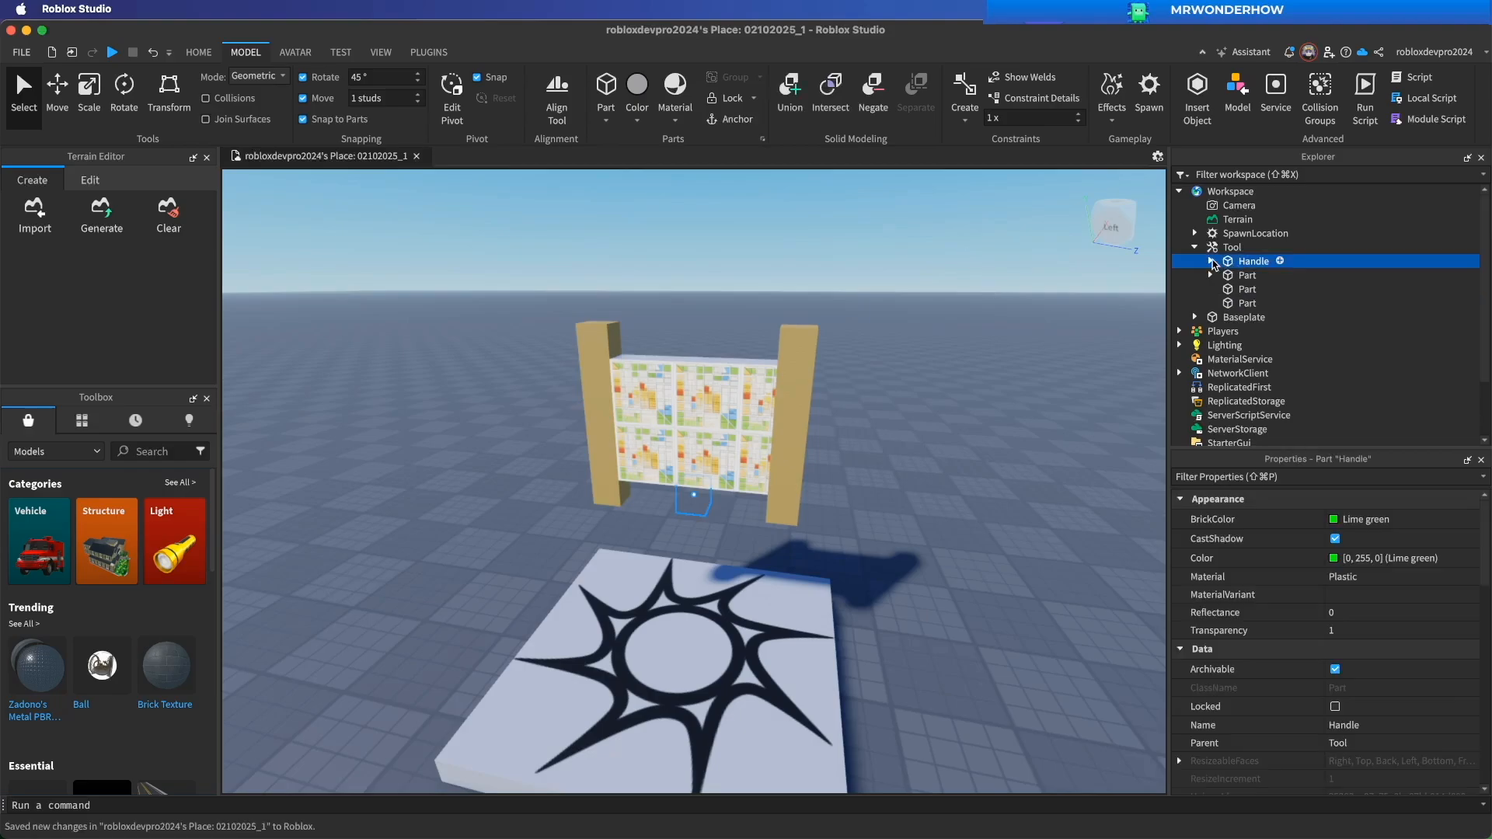
left_click(1213, 262)
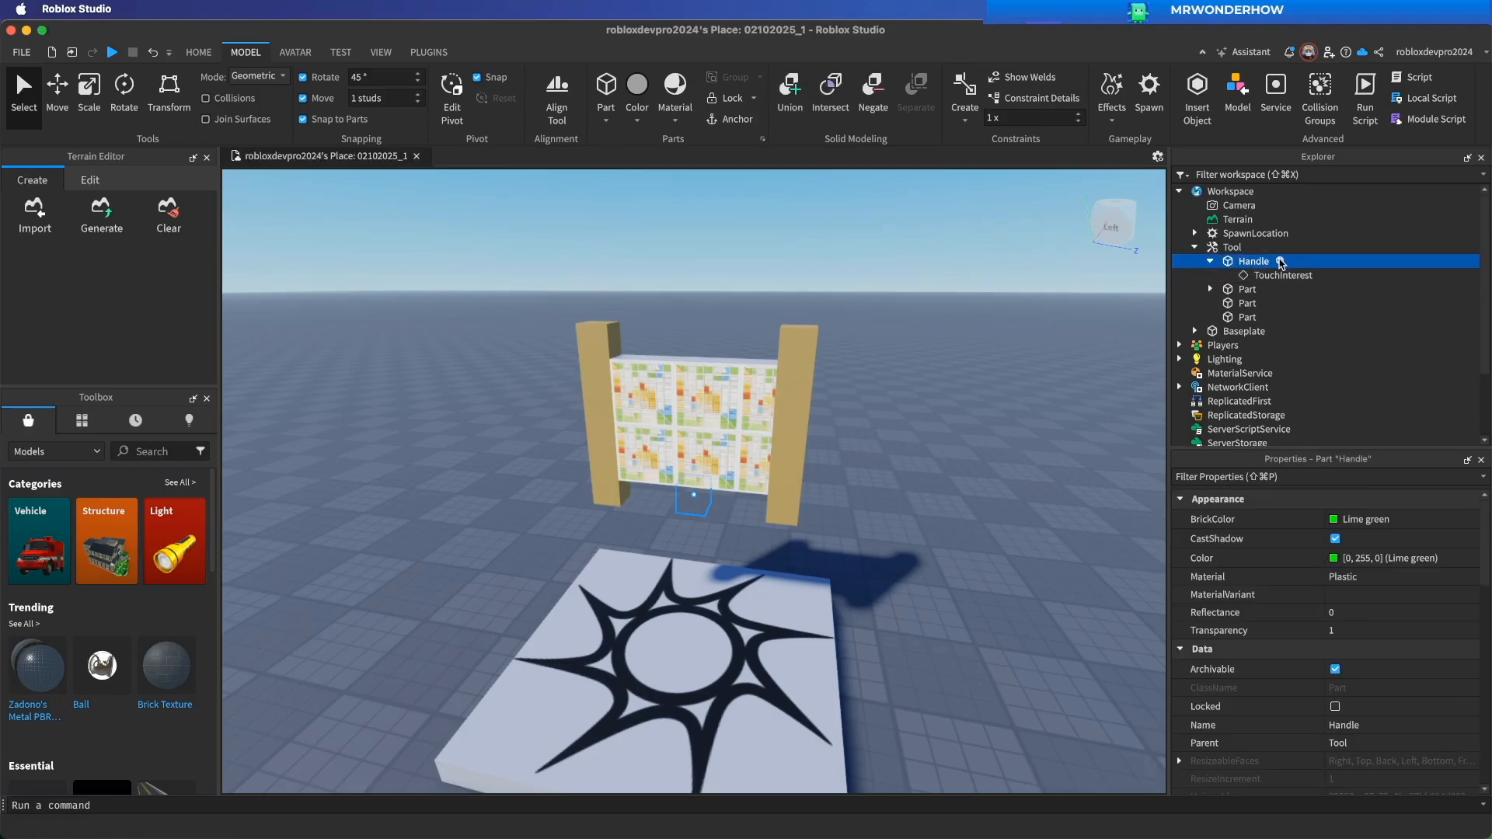
left_click(1280, 262)
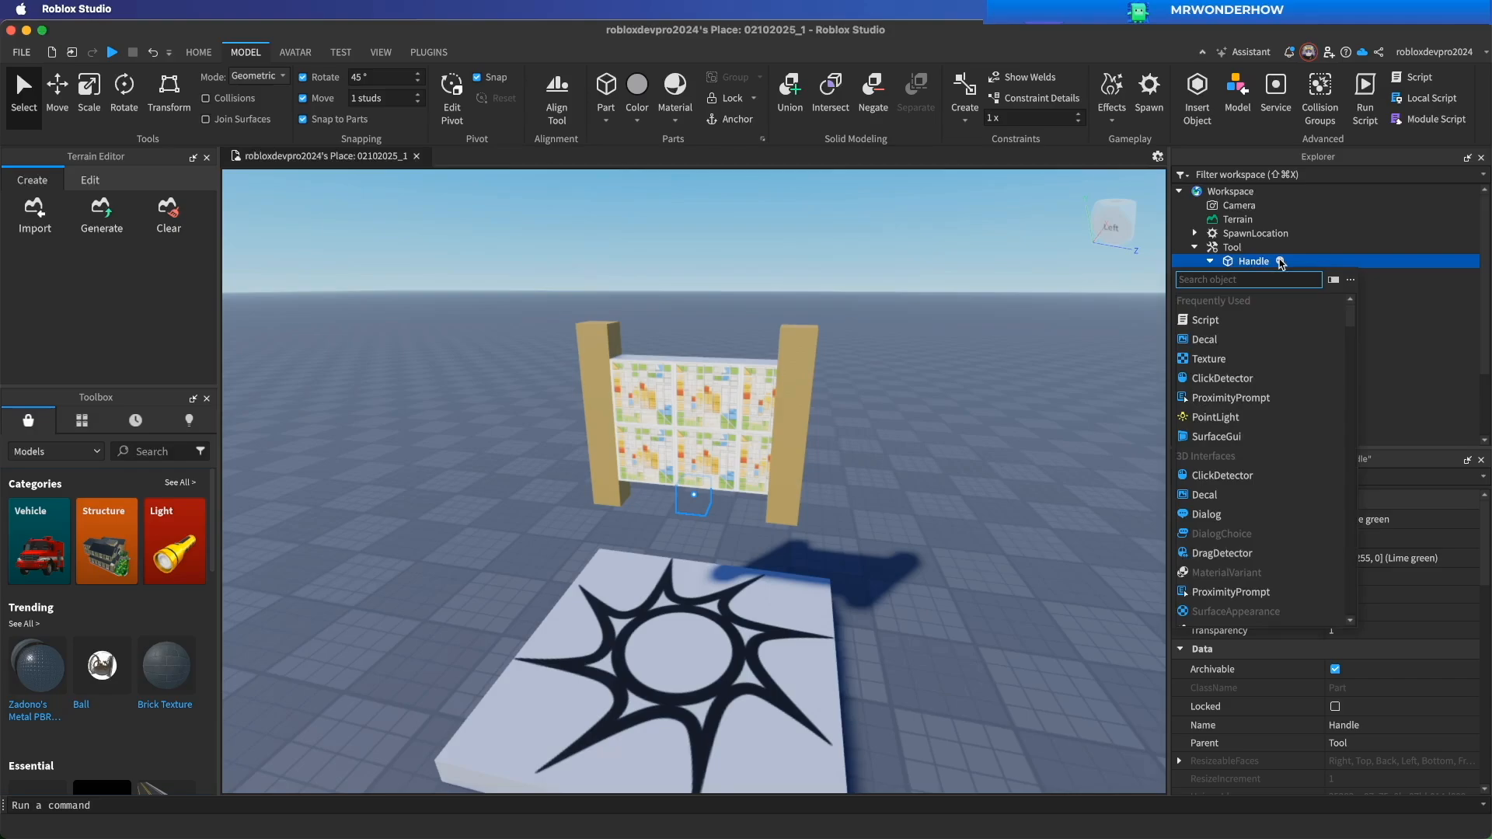
type("w")
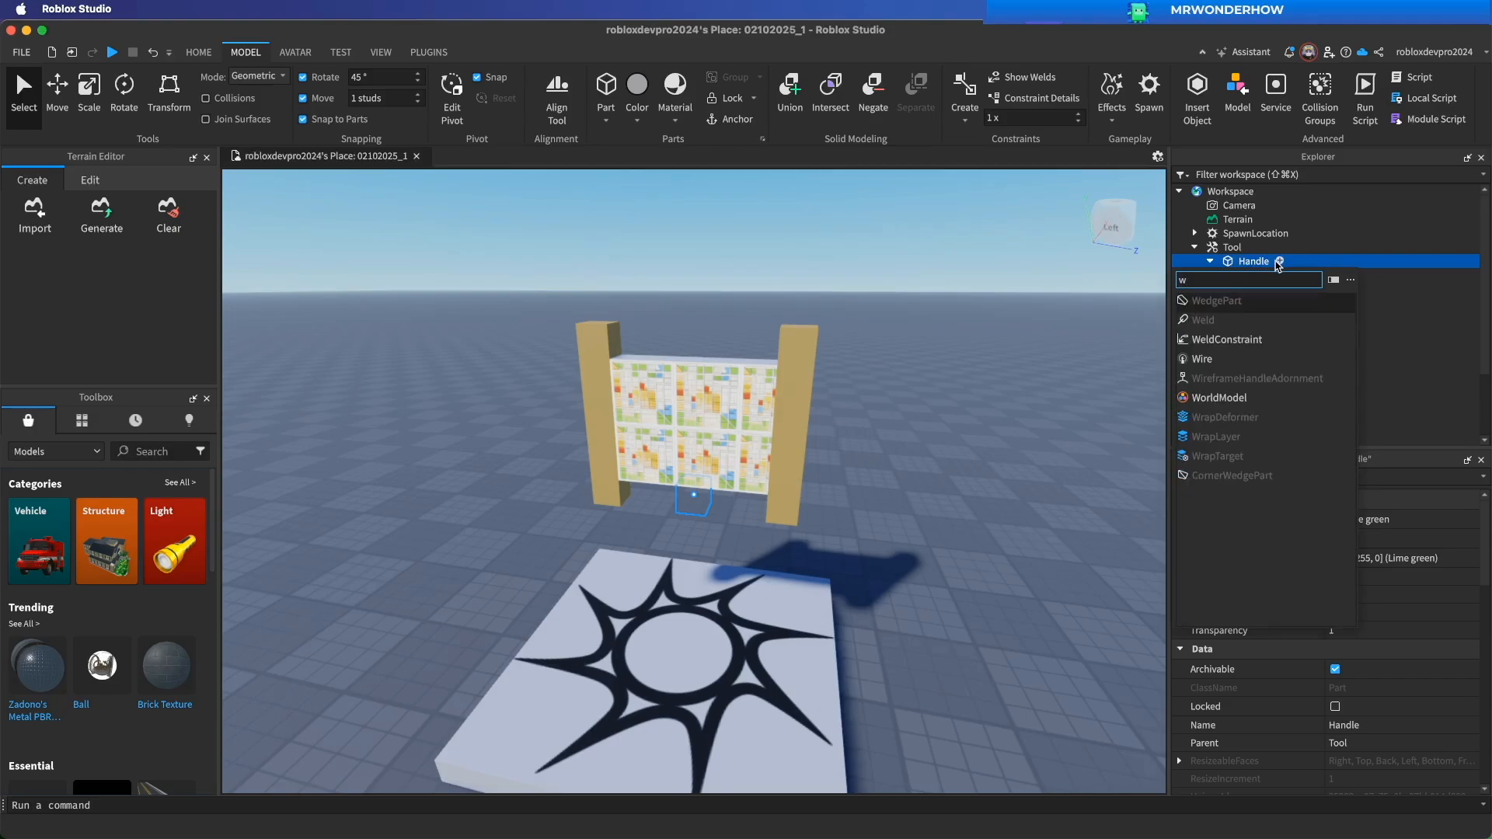
left_click(1275, 340)
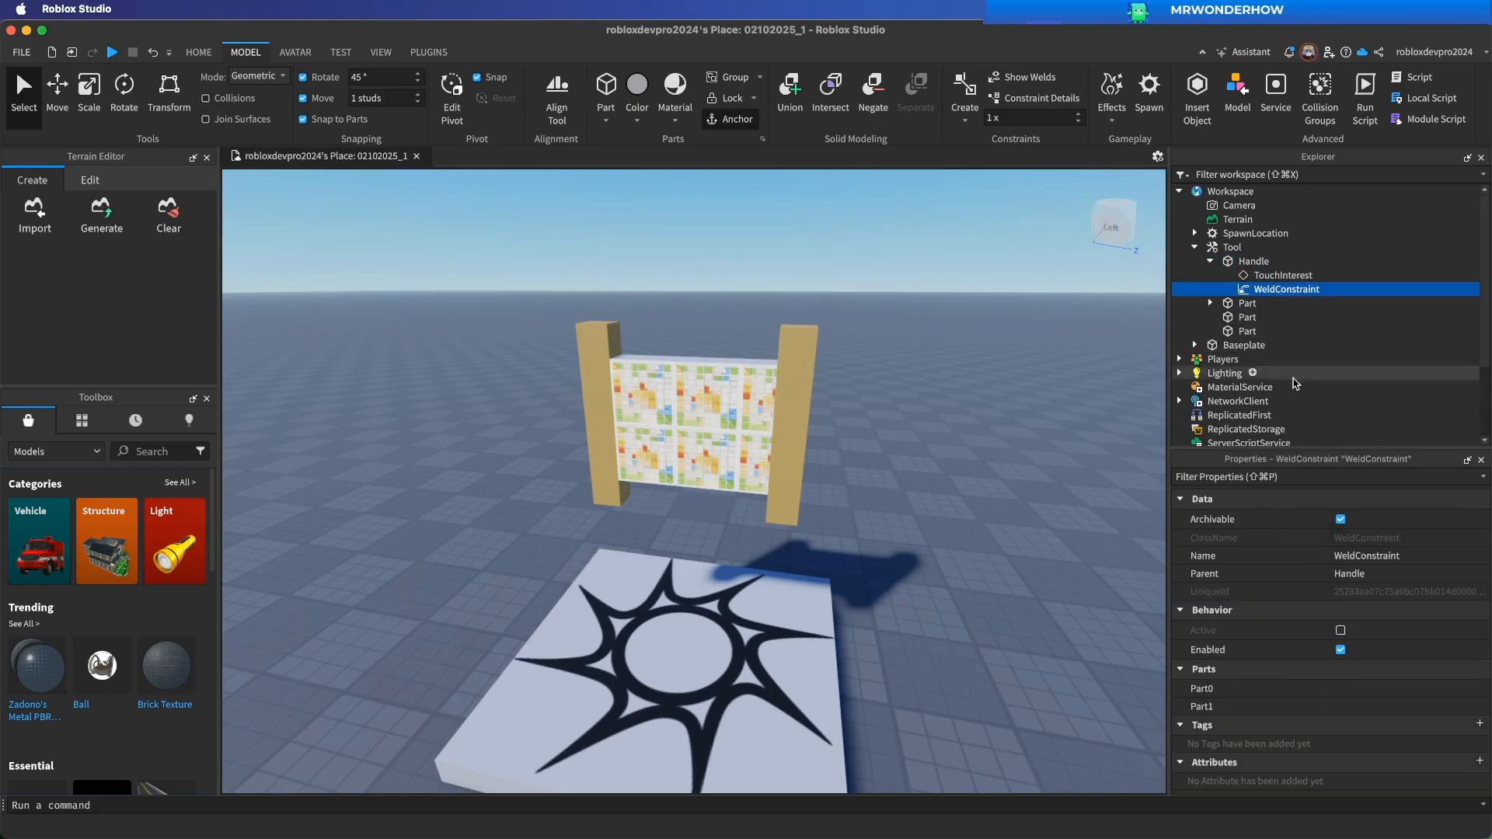
Set the WeldConstraint's Part0 to Handle and its Part1 to the map panel part.
left_click(1344, 694)
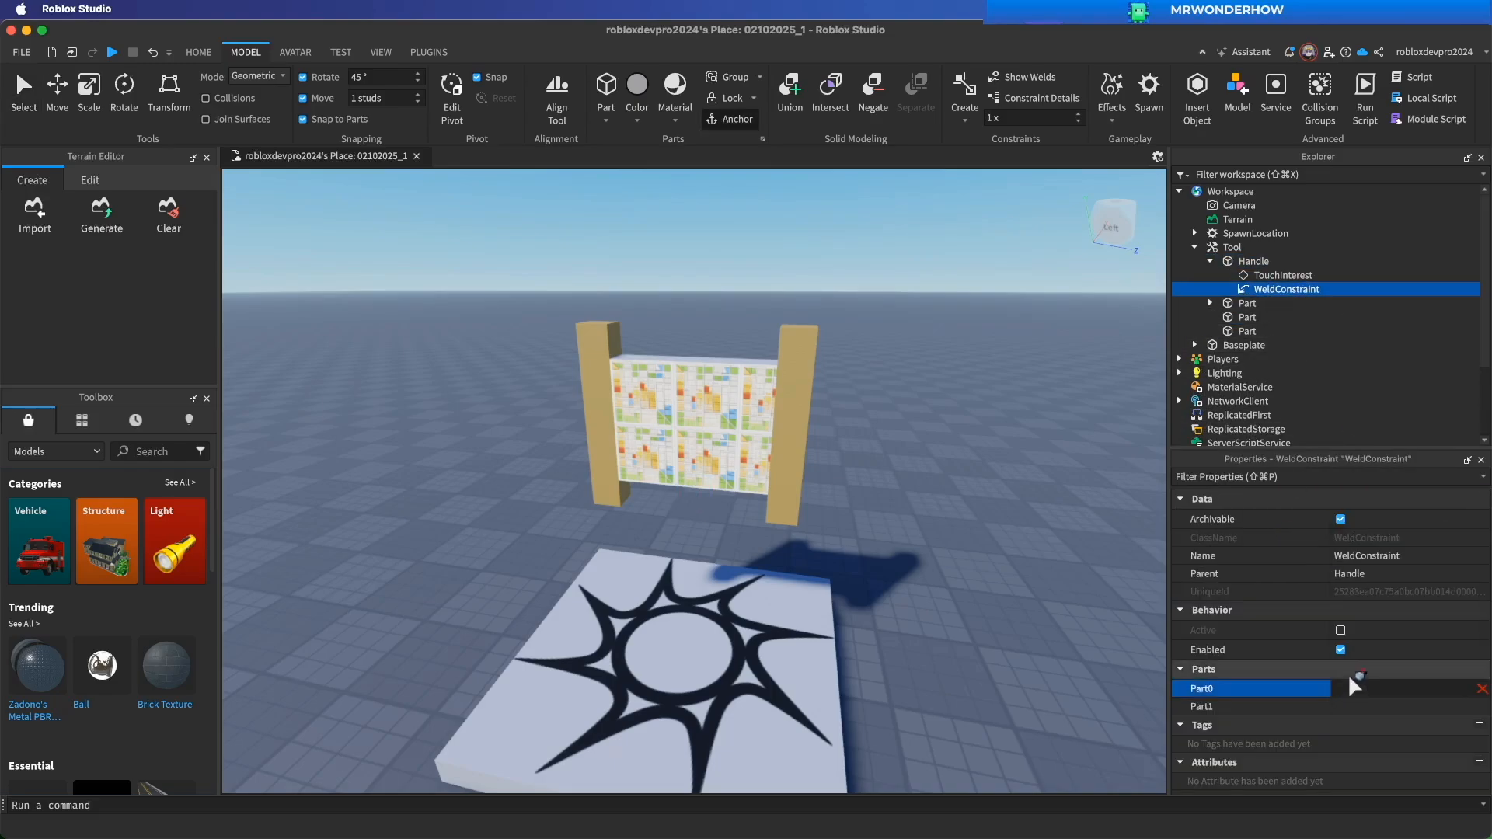
left_click(1259, 265)
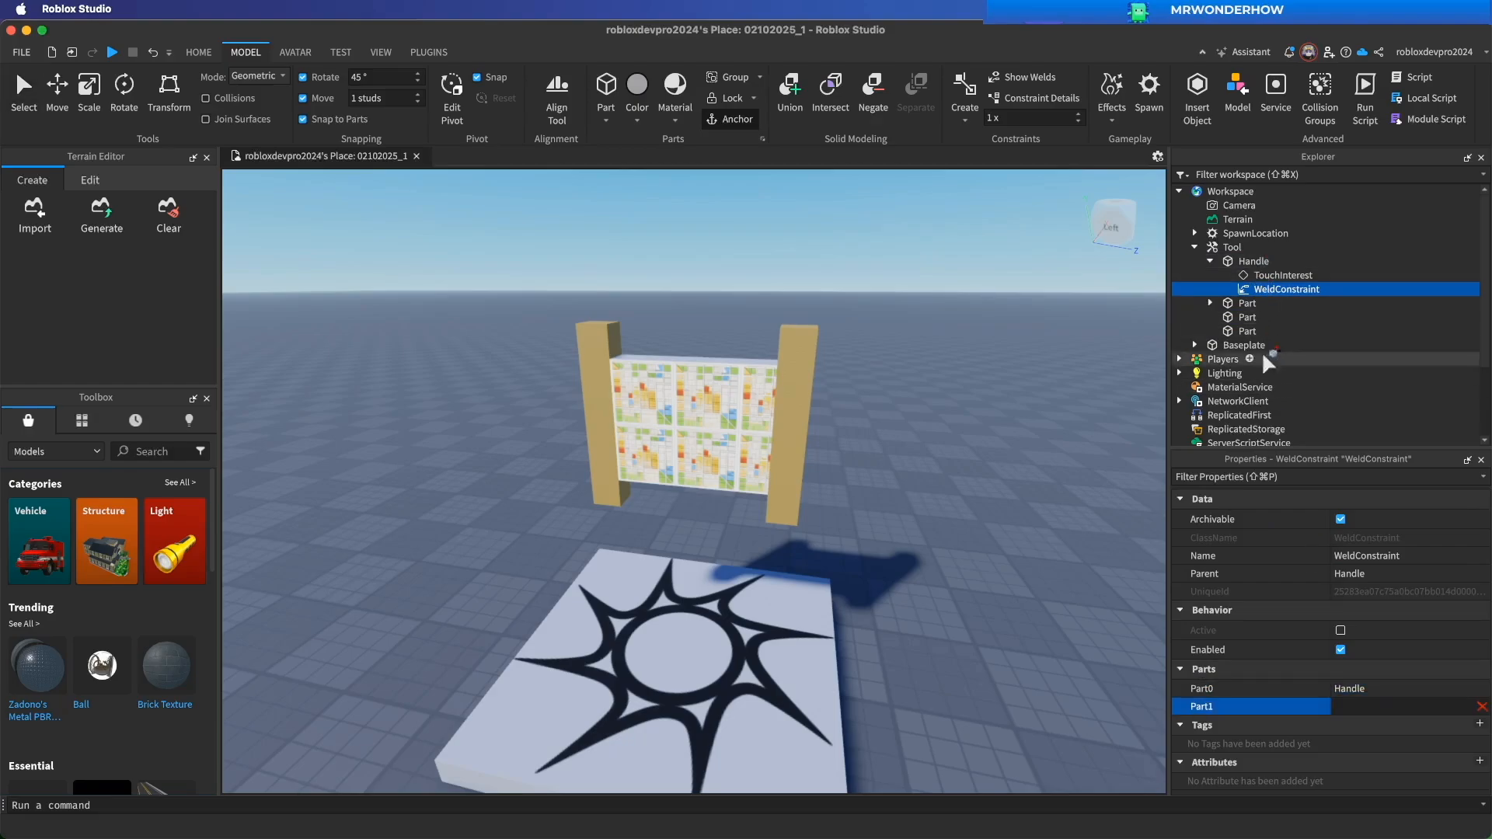
left_click(1249, 304)
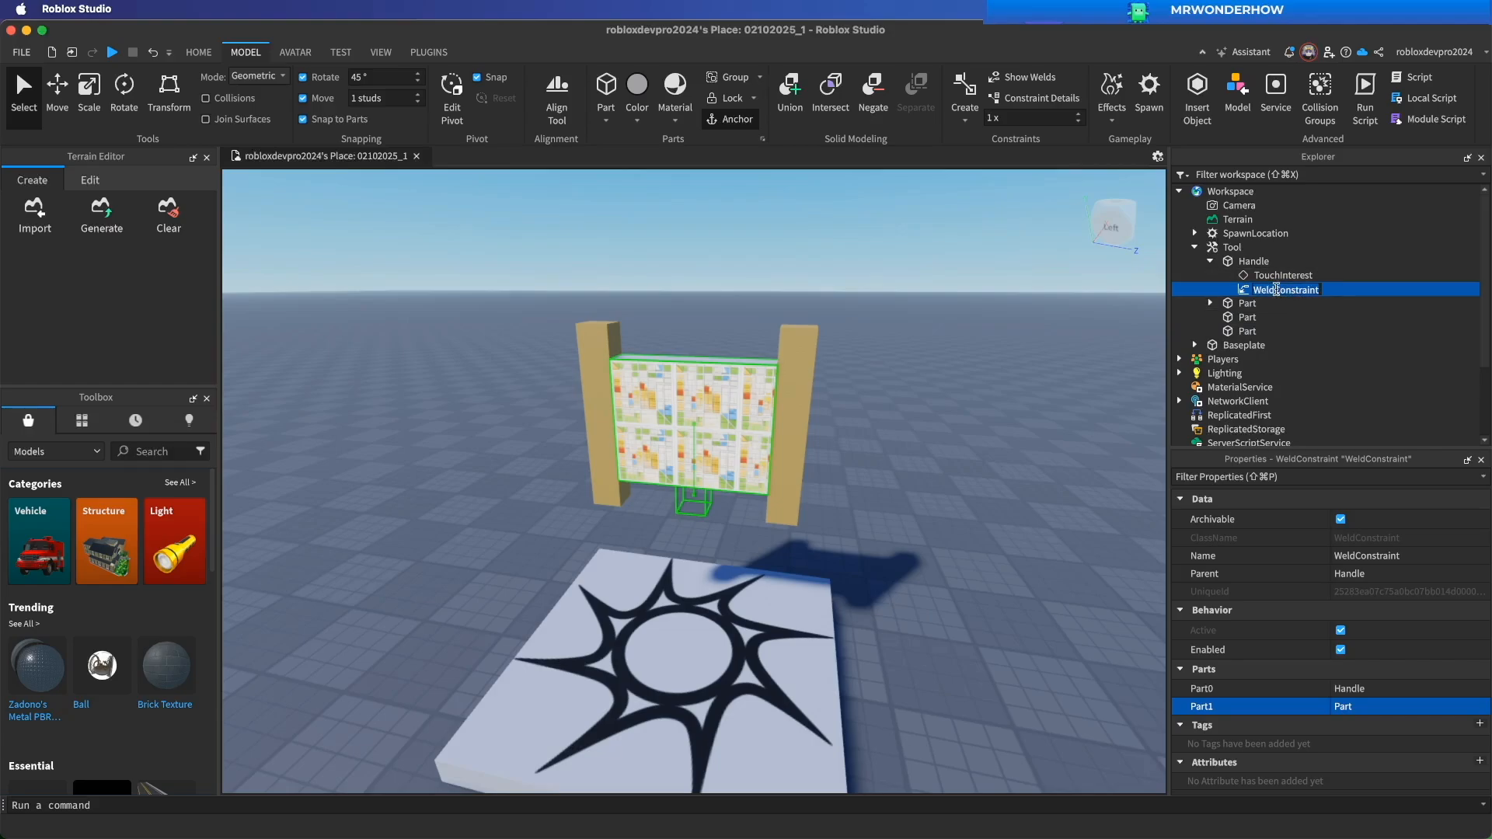
Duplicate the WeldConstraint twice, setting Part1 to the right brown post in one copy and the left brown post in the other.
left_click(1285, 288)
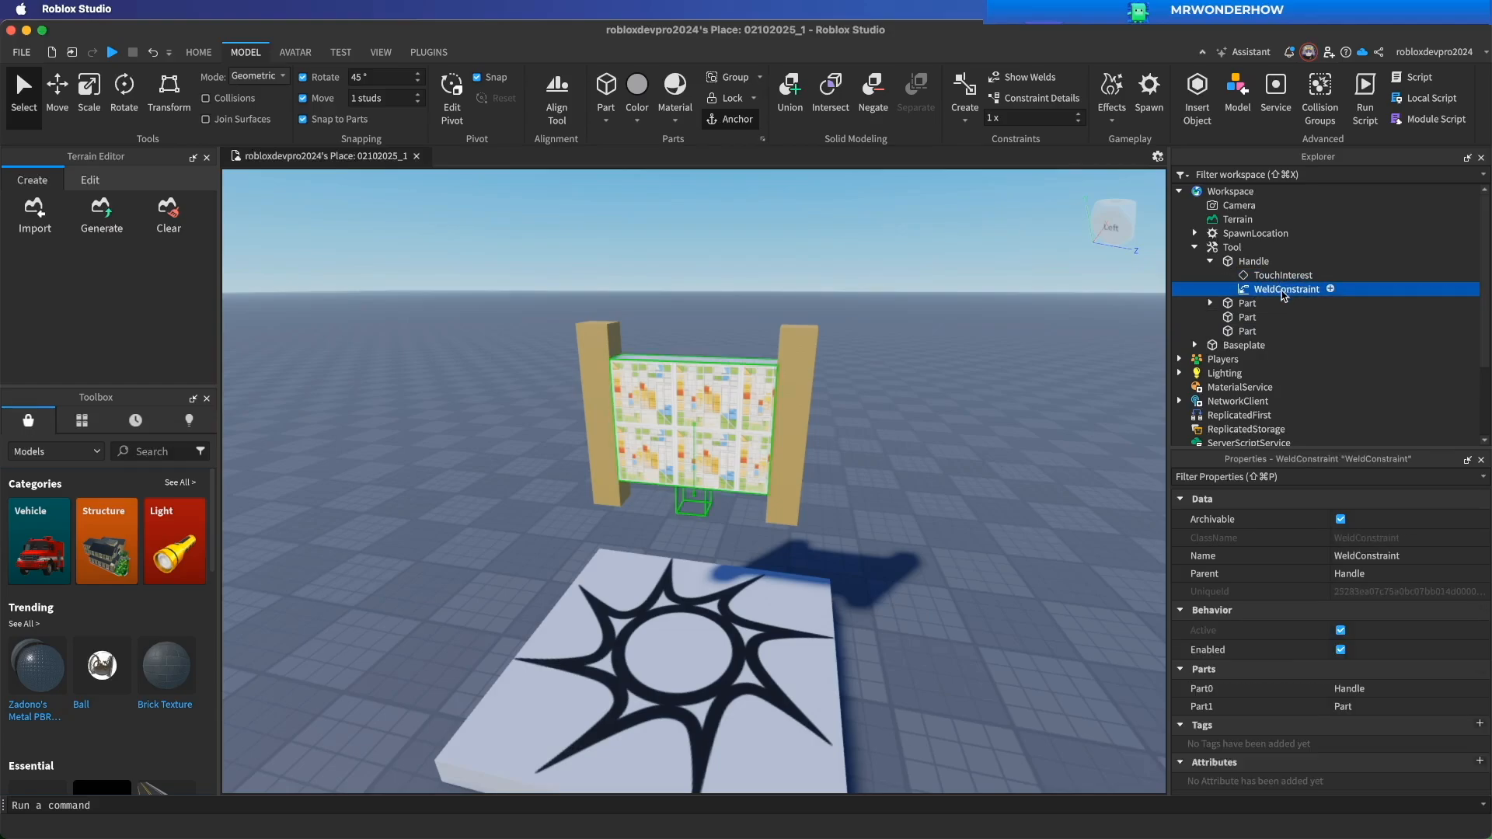
key("super+d")
left_click(1353, 707)
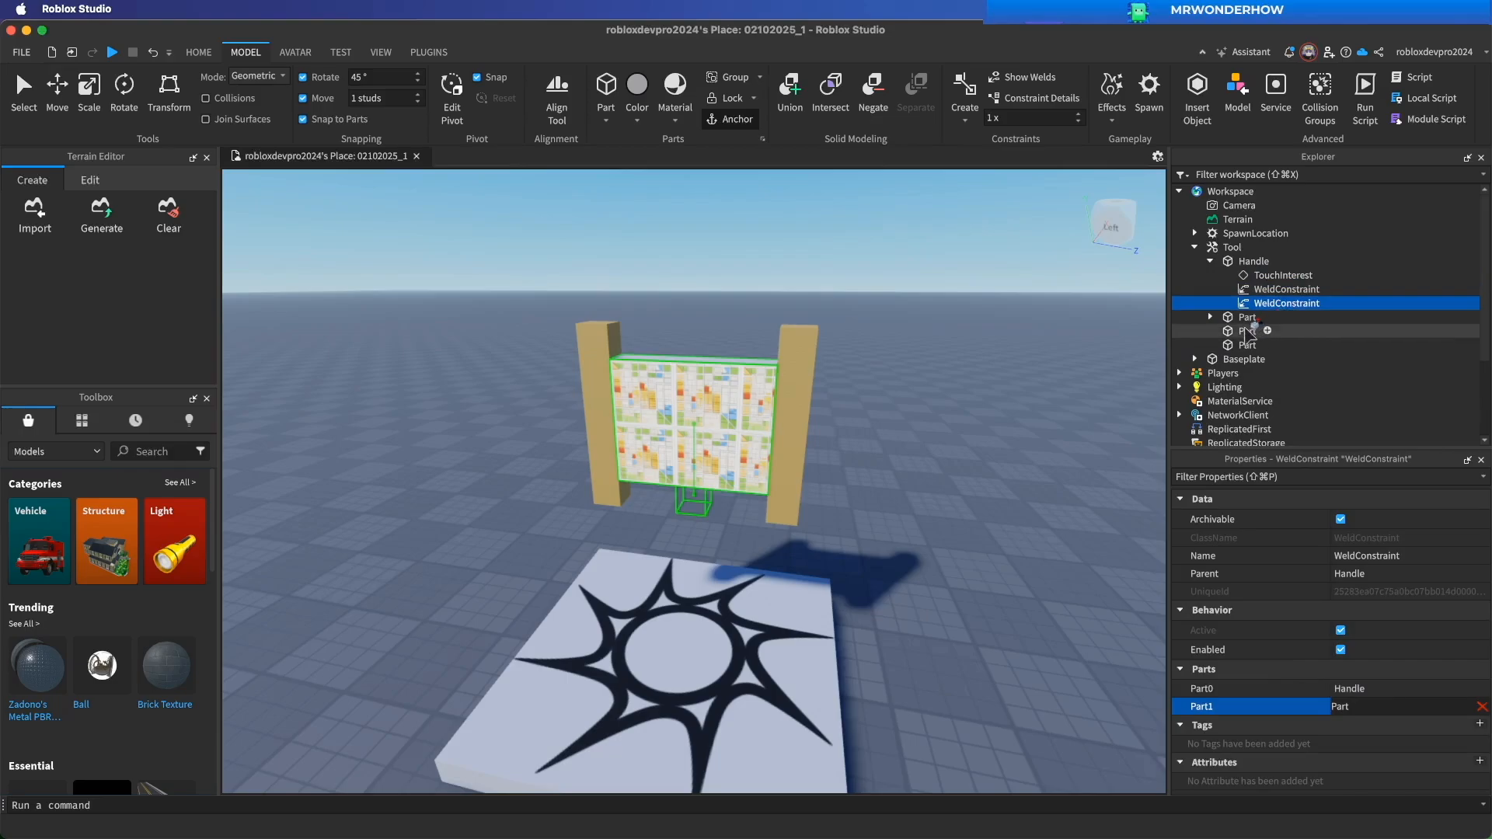
left_click(1249, 333)
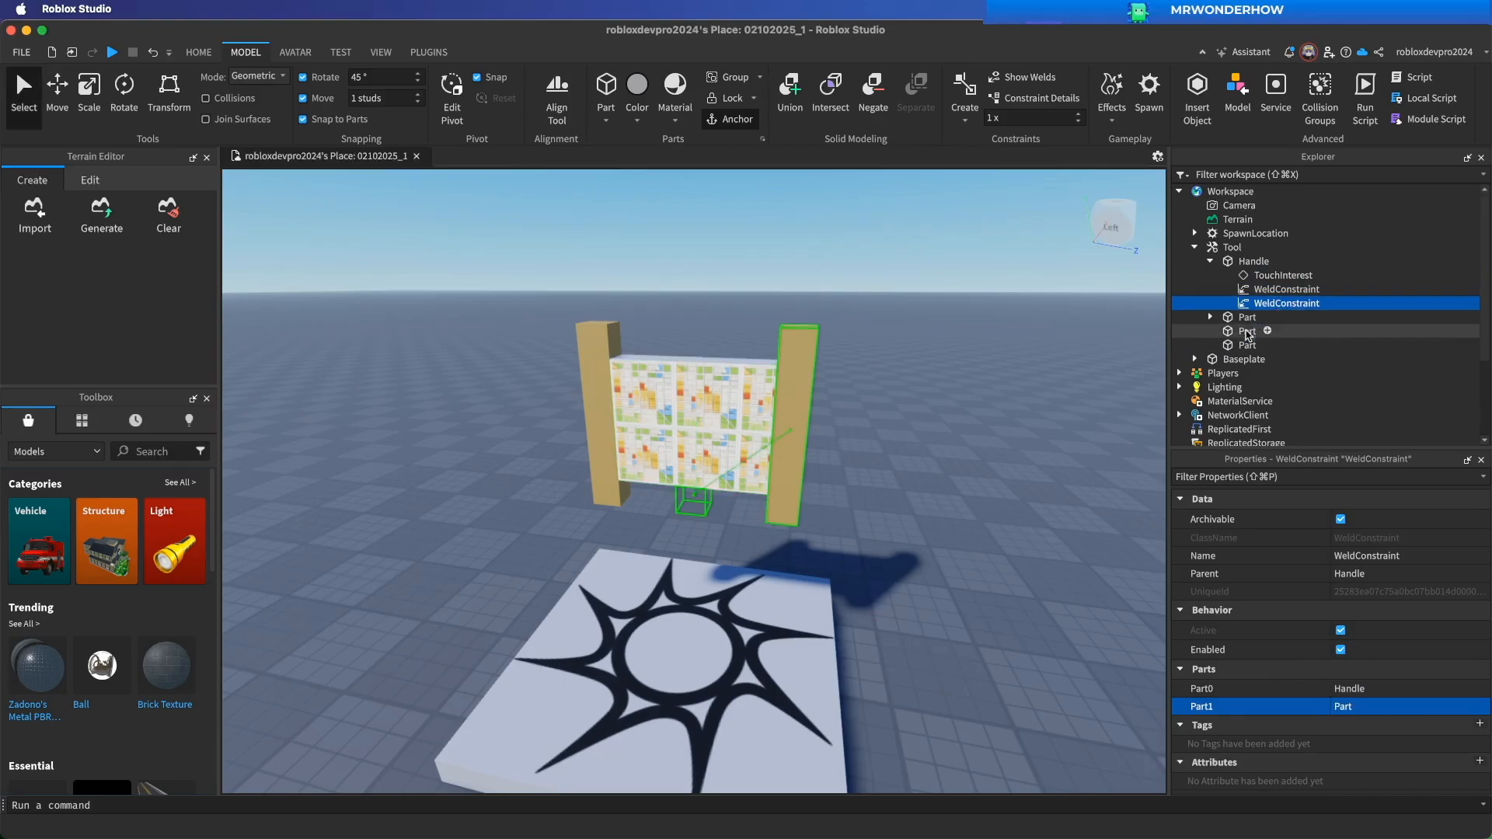
key("super+d")
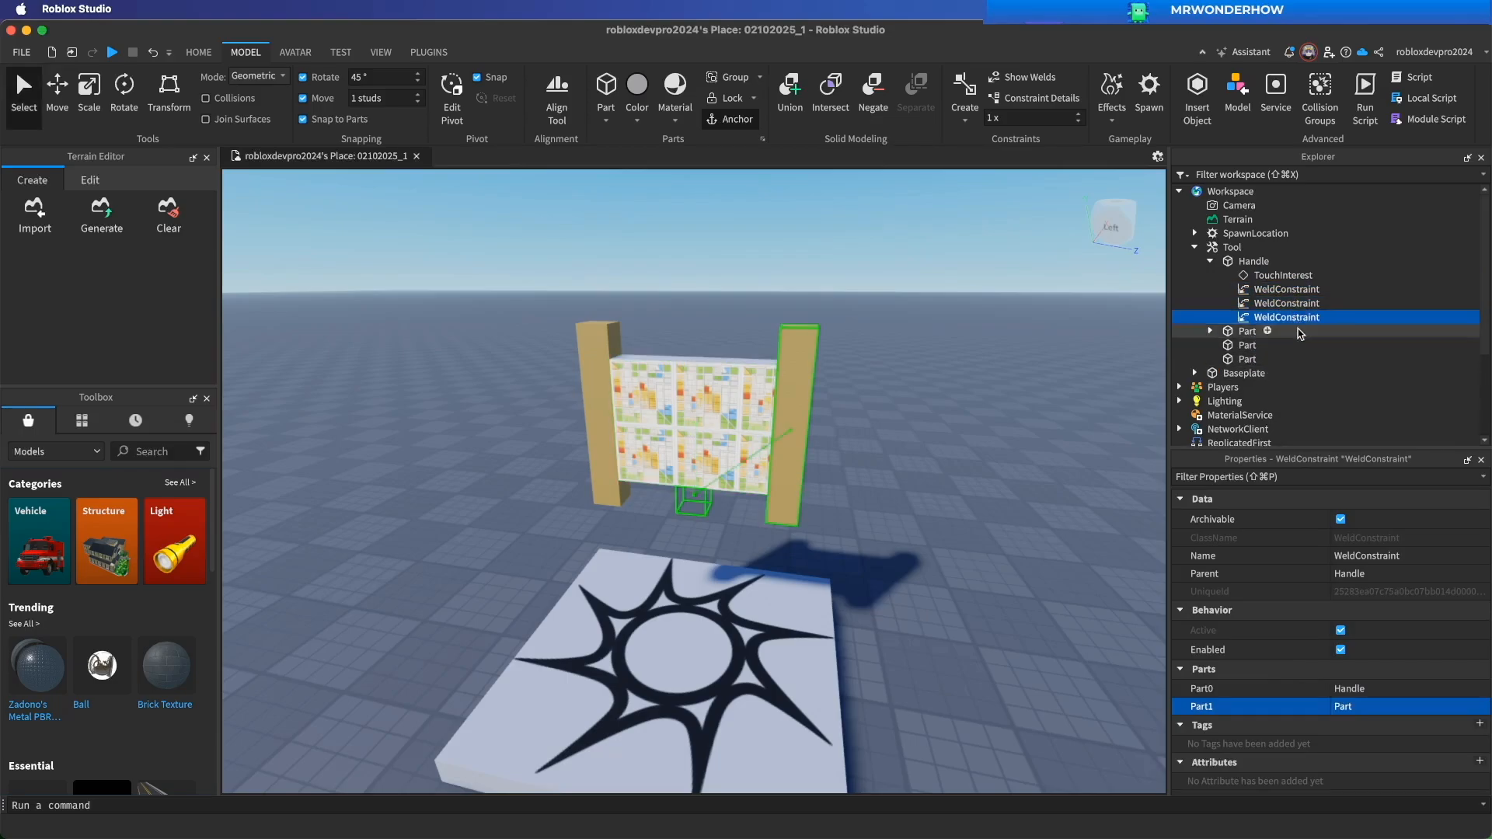
left_click(1353, 708)
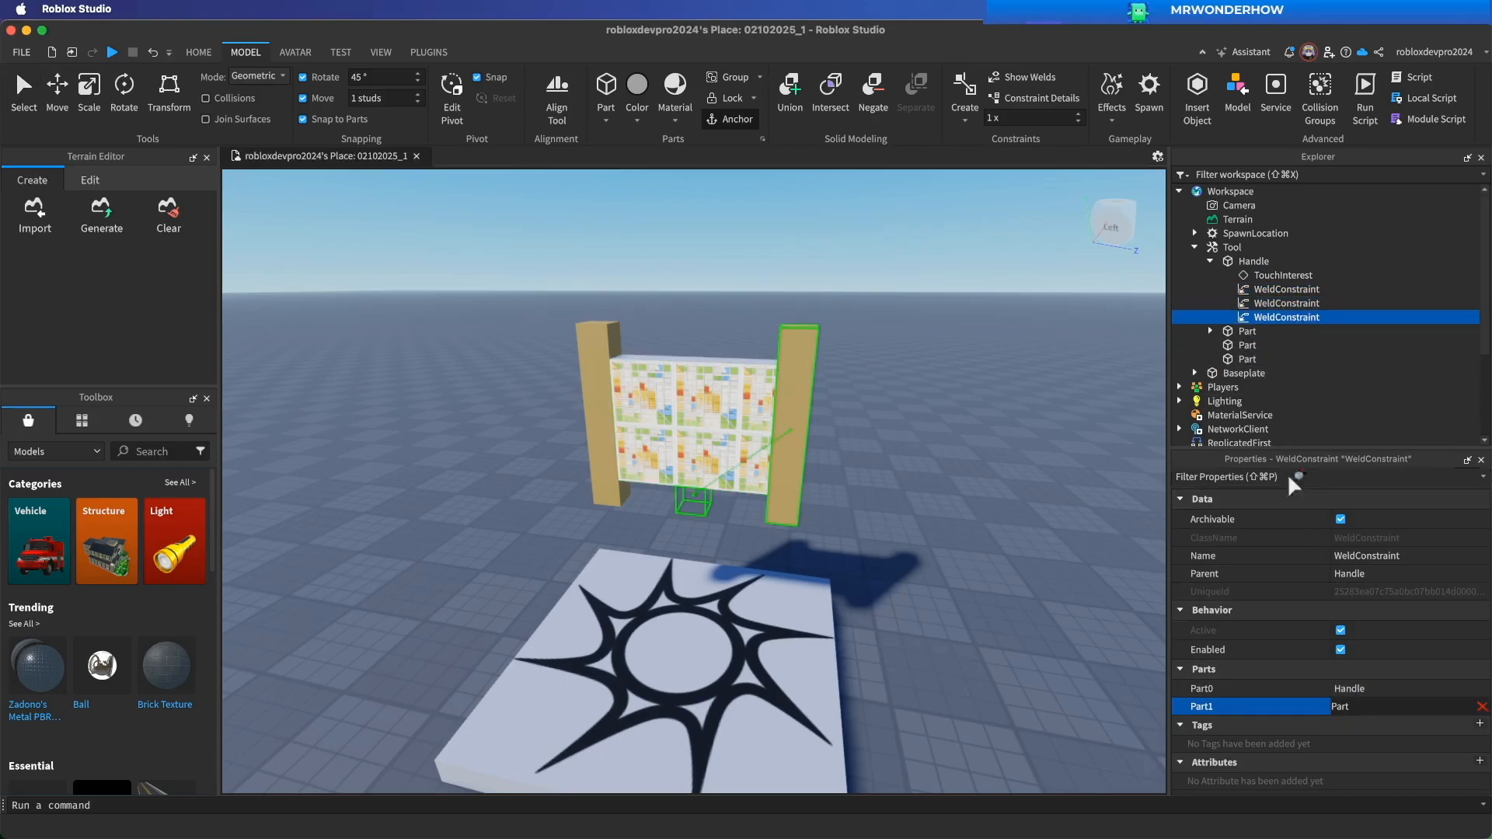
left_click(1248, 359)
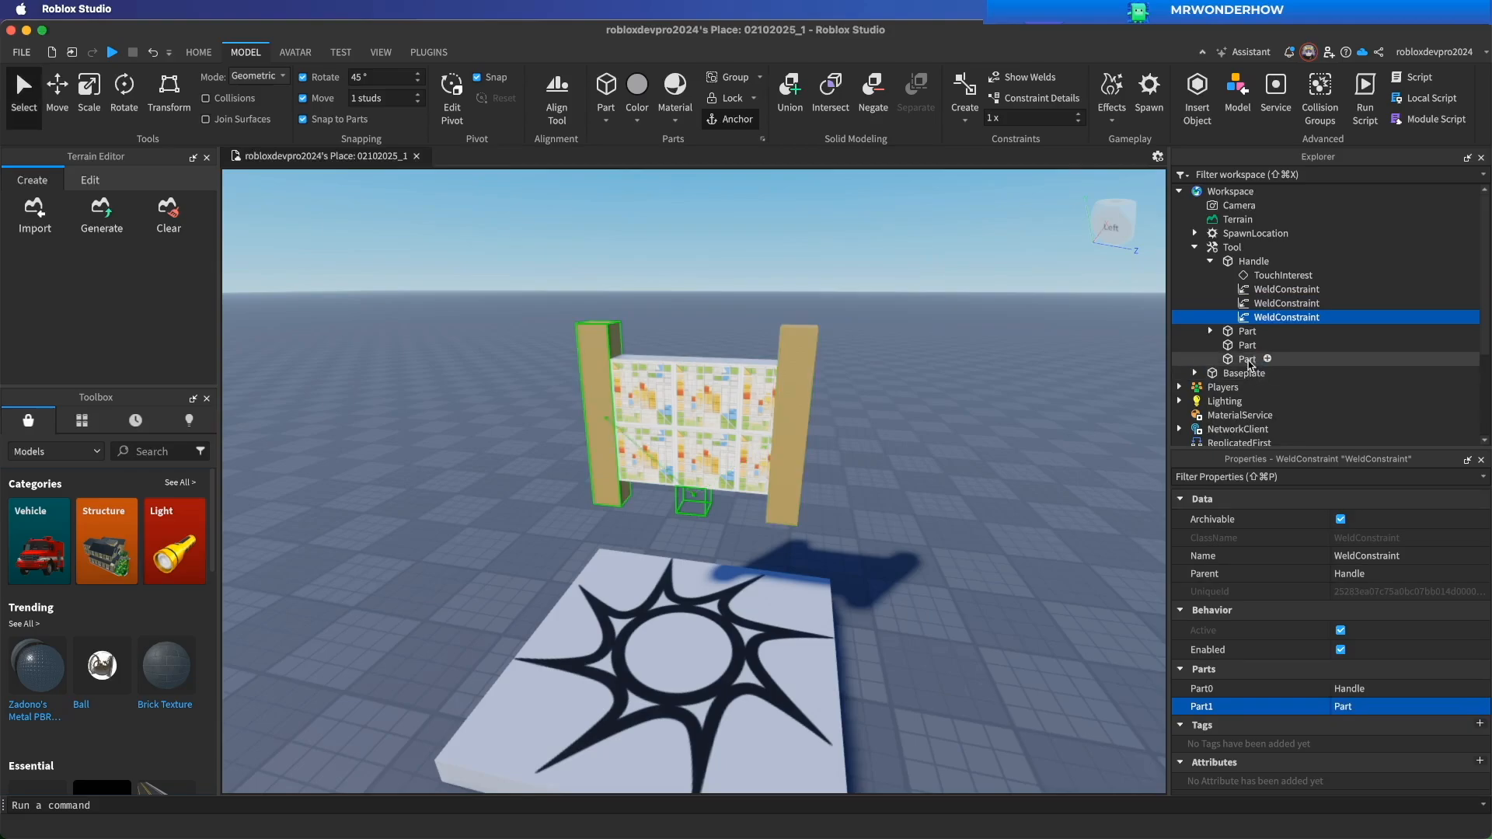
Check which part each of the Handle's three WeldConstraints connects to, and collapse the Handle.
left_click(1261, 264)
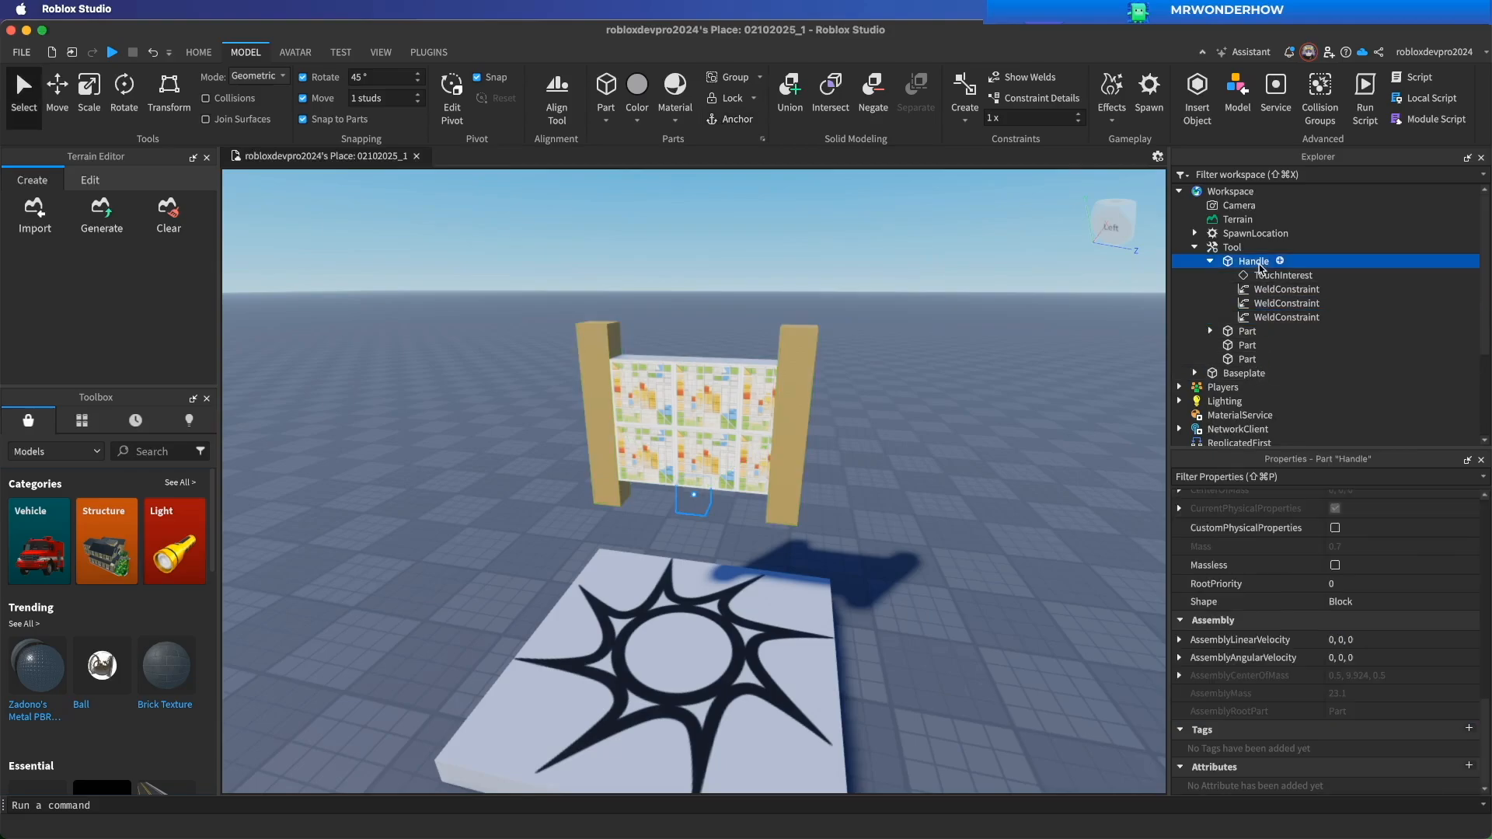
left_click(1271, 290)
left_click(1274, 304)
left_click(1278, 319)
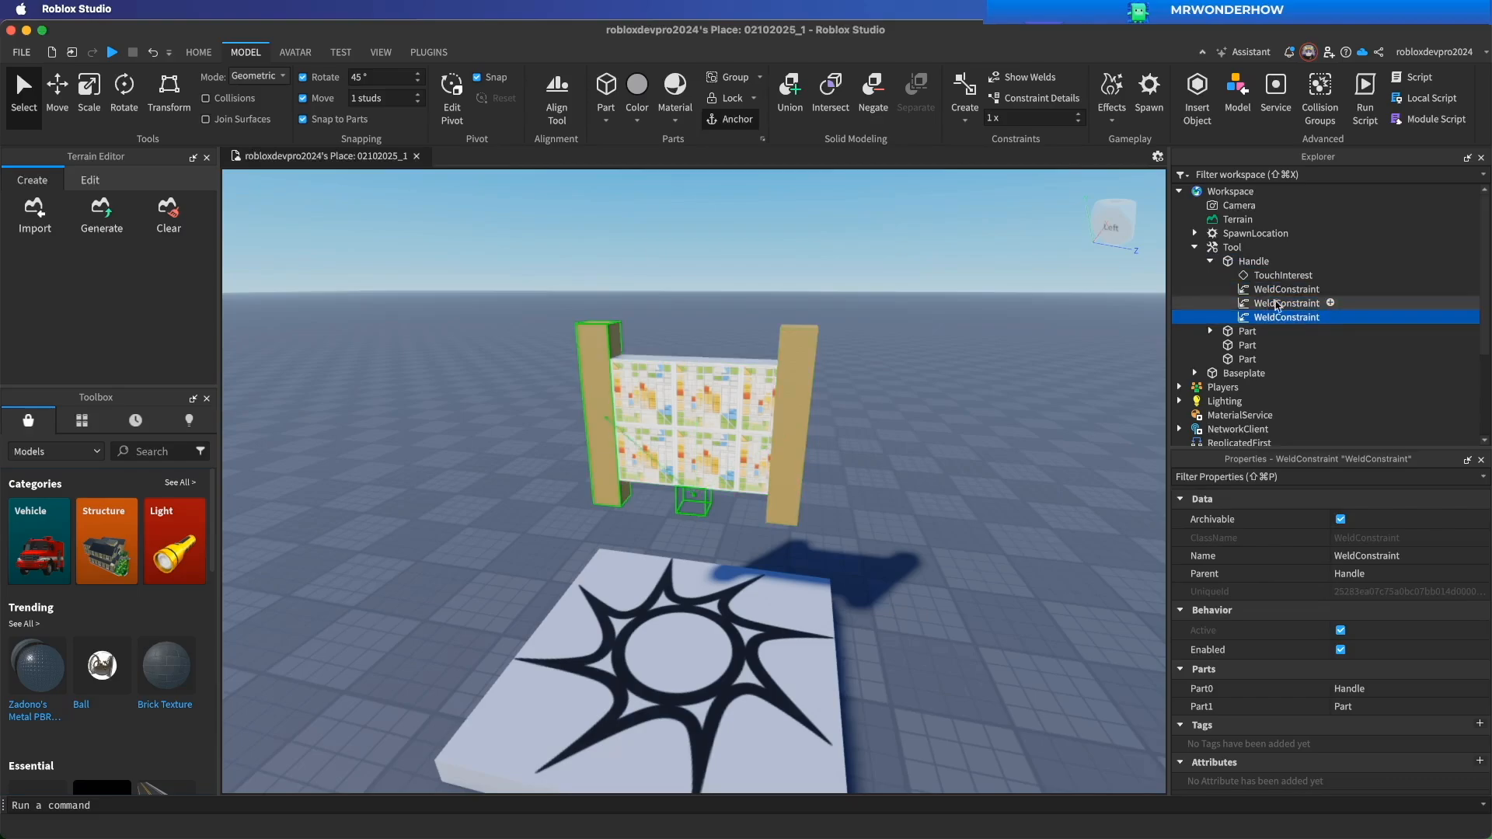
left_click(1213, 262)
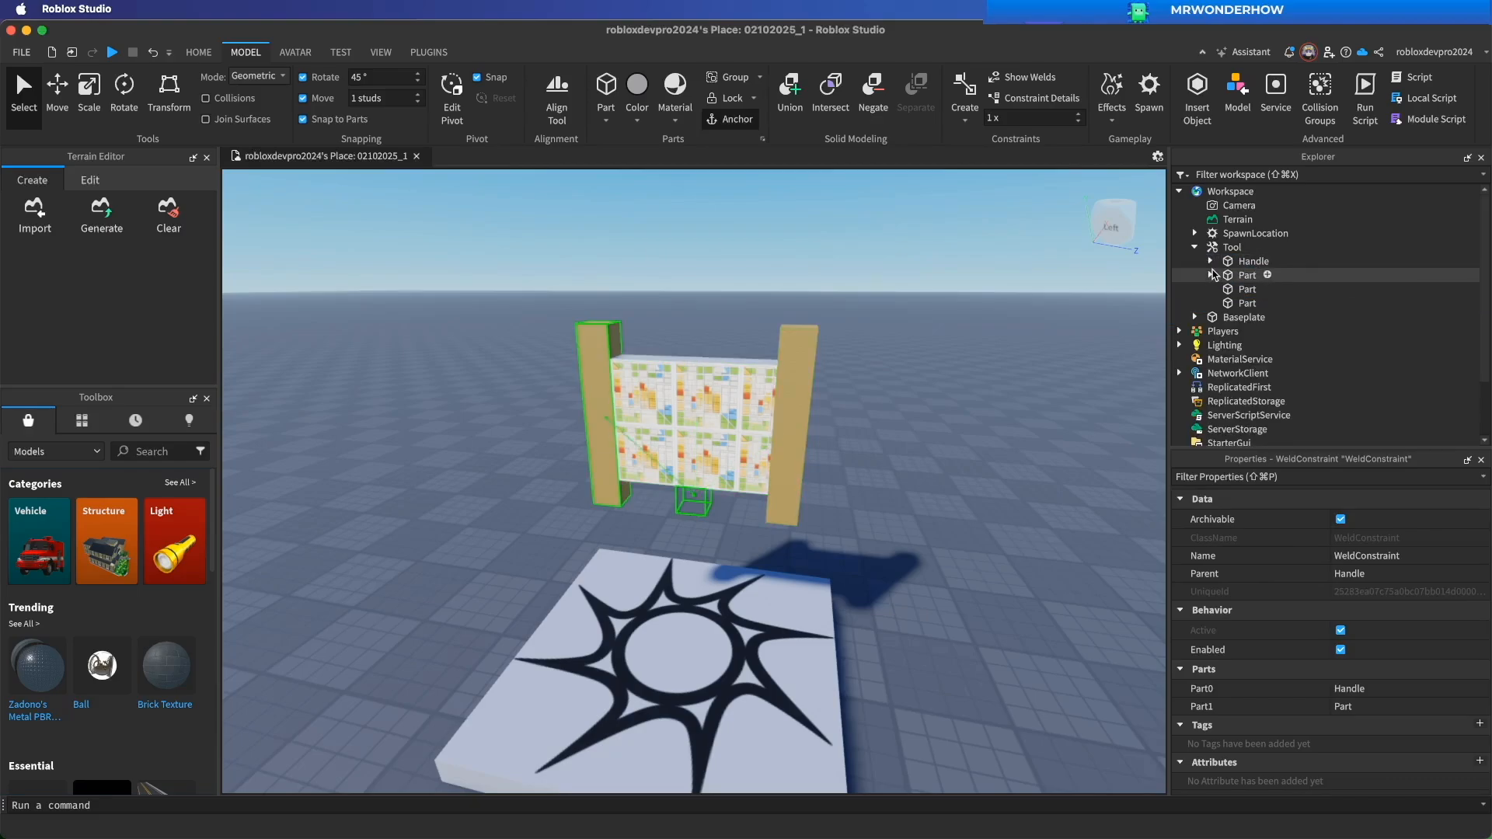
Move the whole Tool off to the side of the spawn pad and down to the baseplate, at position 14.5, 1.5, 6.5.
left_click(979, 252)
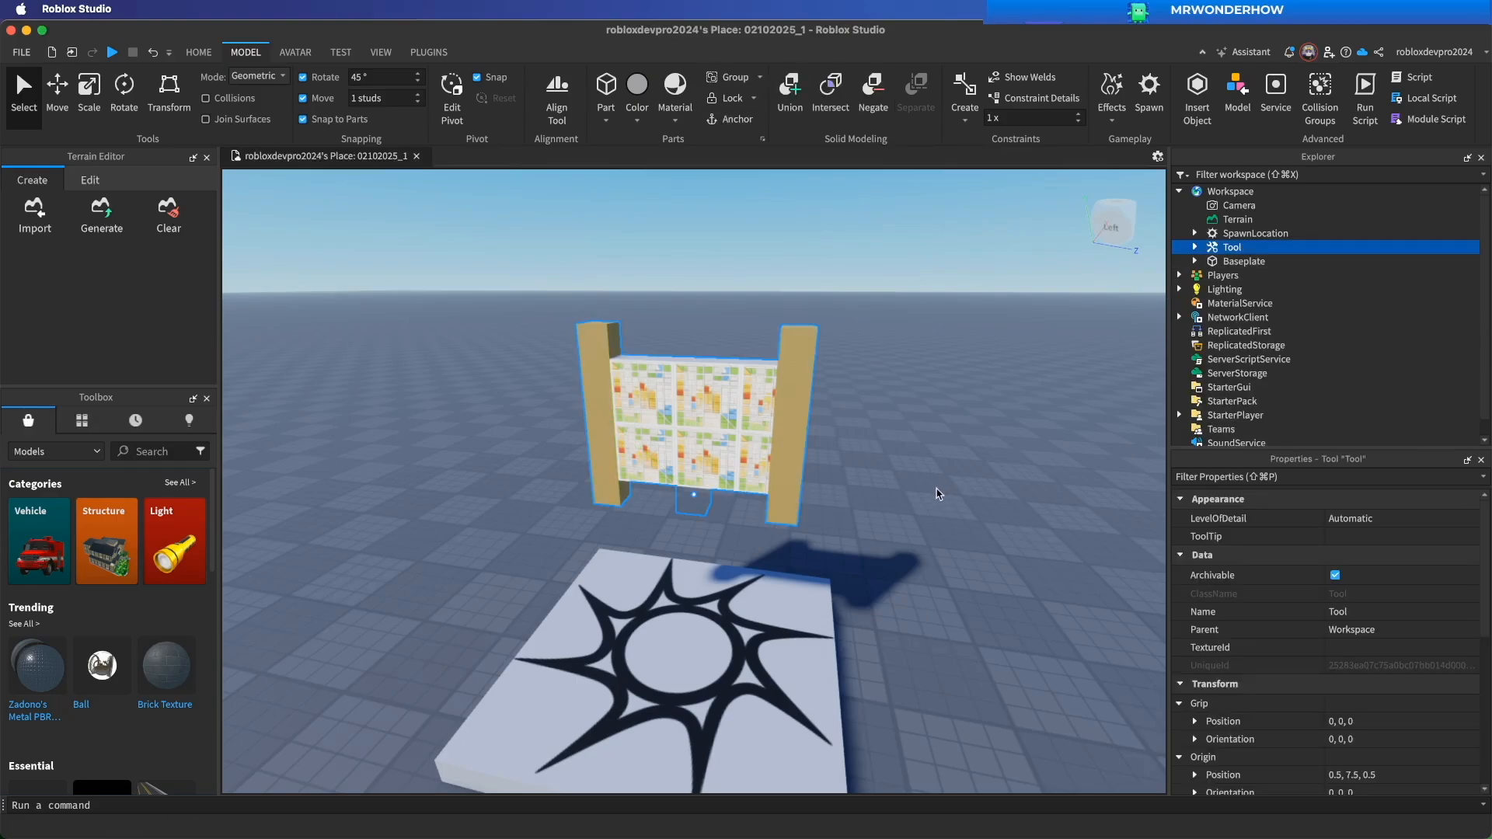
key("super+2")
left_click_drag(832, 507, 1031, 529)
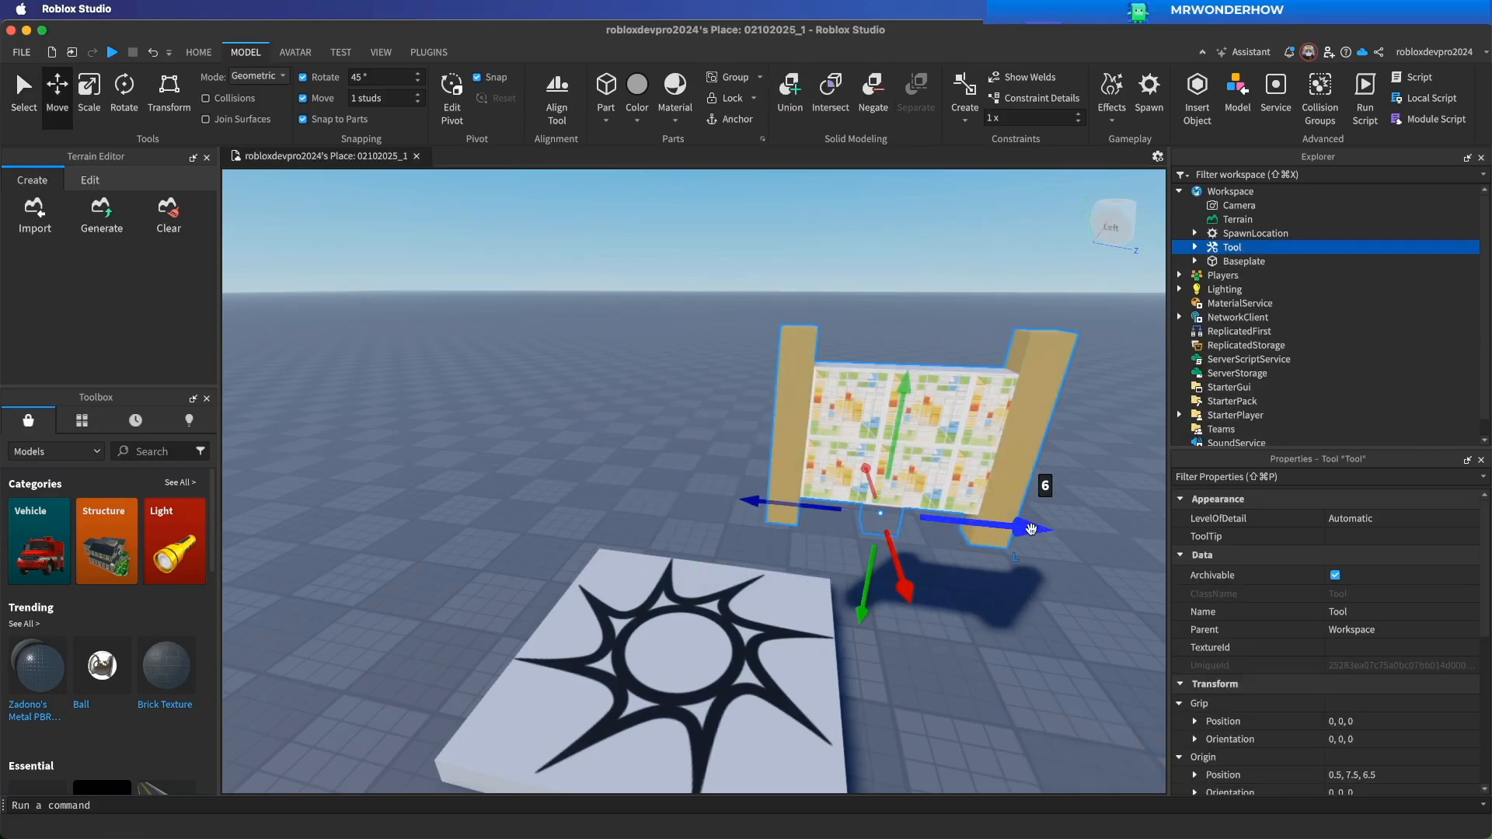
left_click_drag(908, 396, 915, 559)
left_click_drag(855, 786, 855, 568)
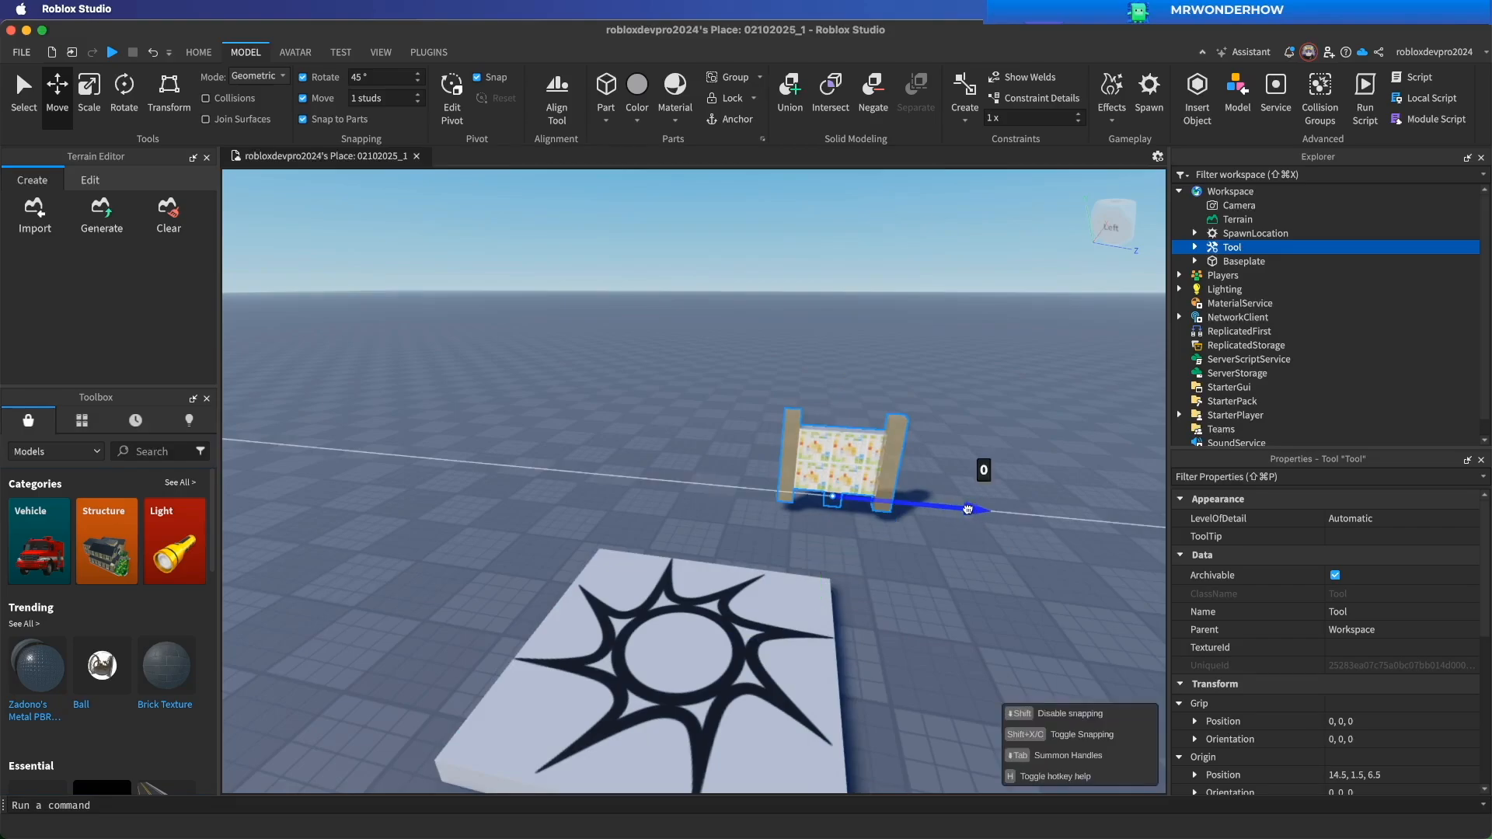
Playtest the place, walking the avatar into the map tool to pick it up and moving around while holding it.
left_click(199, 52)
left_click(727, 95)
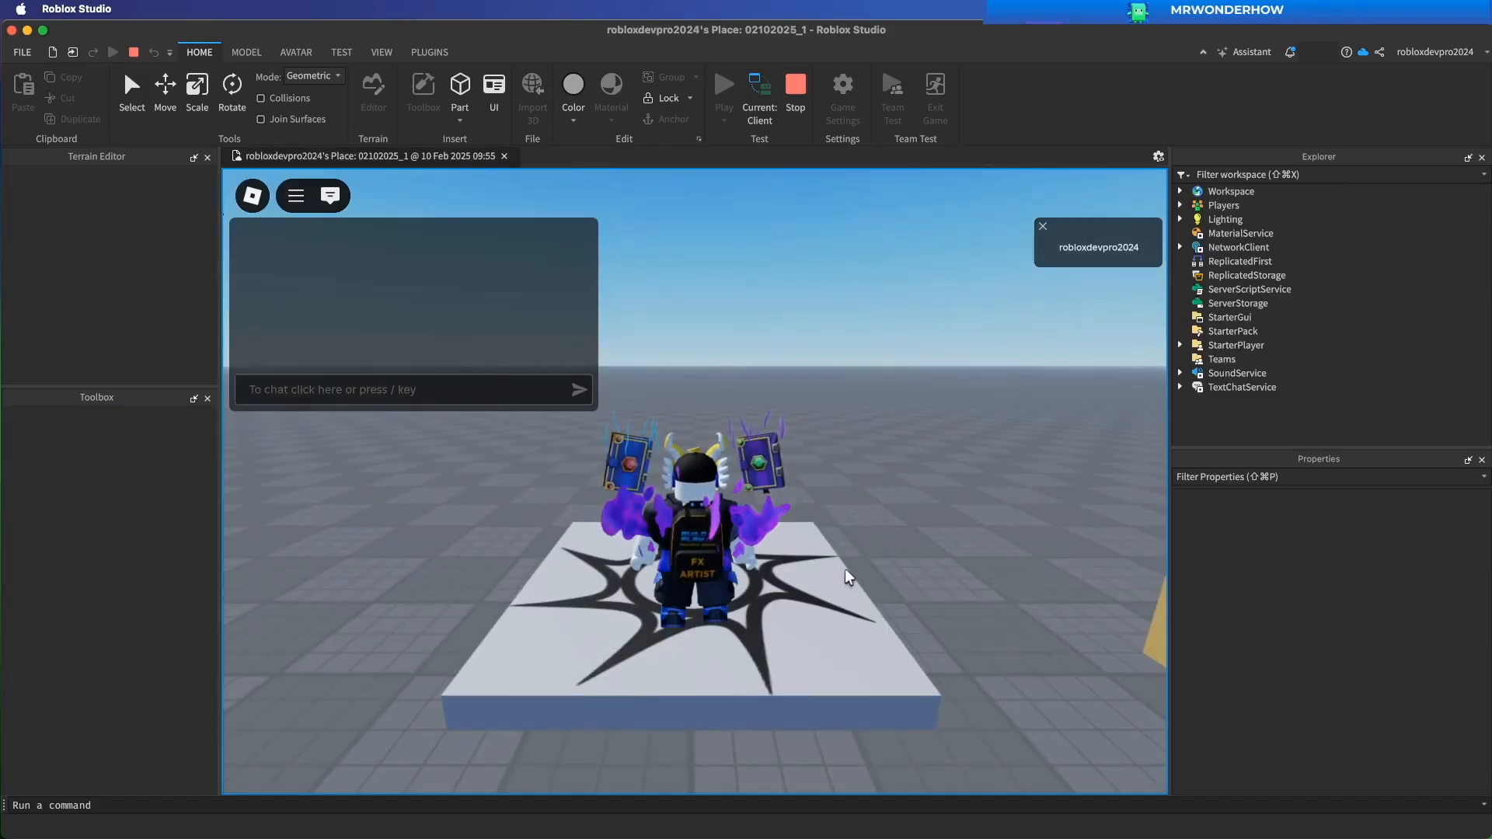
key("Right")
key("d")
key("w")
key("d")
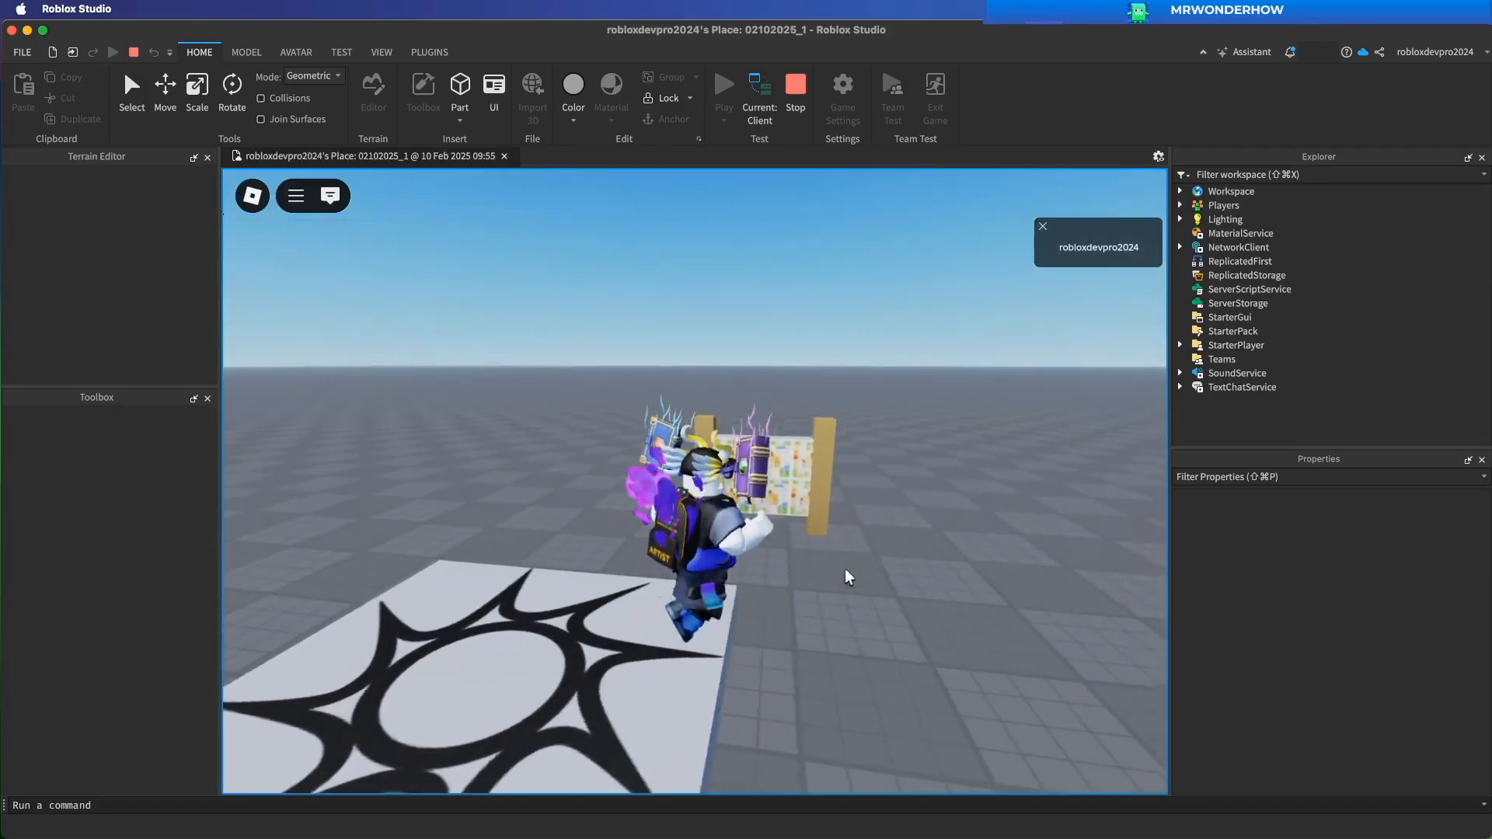
key("w")
key("d")
key("s")
key("d")
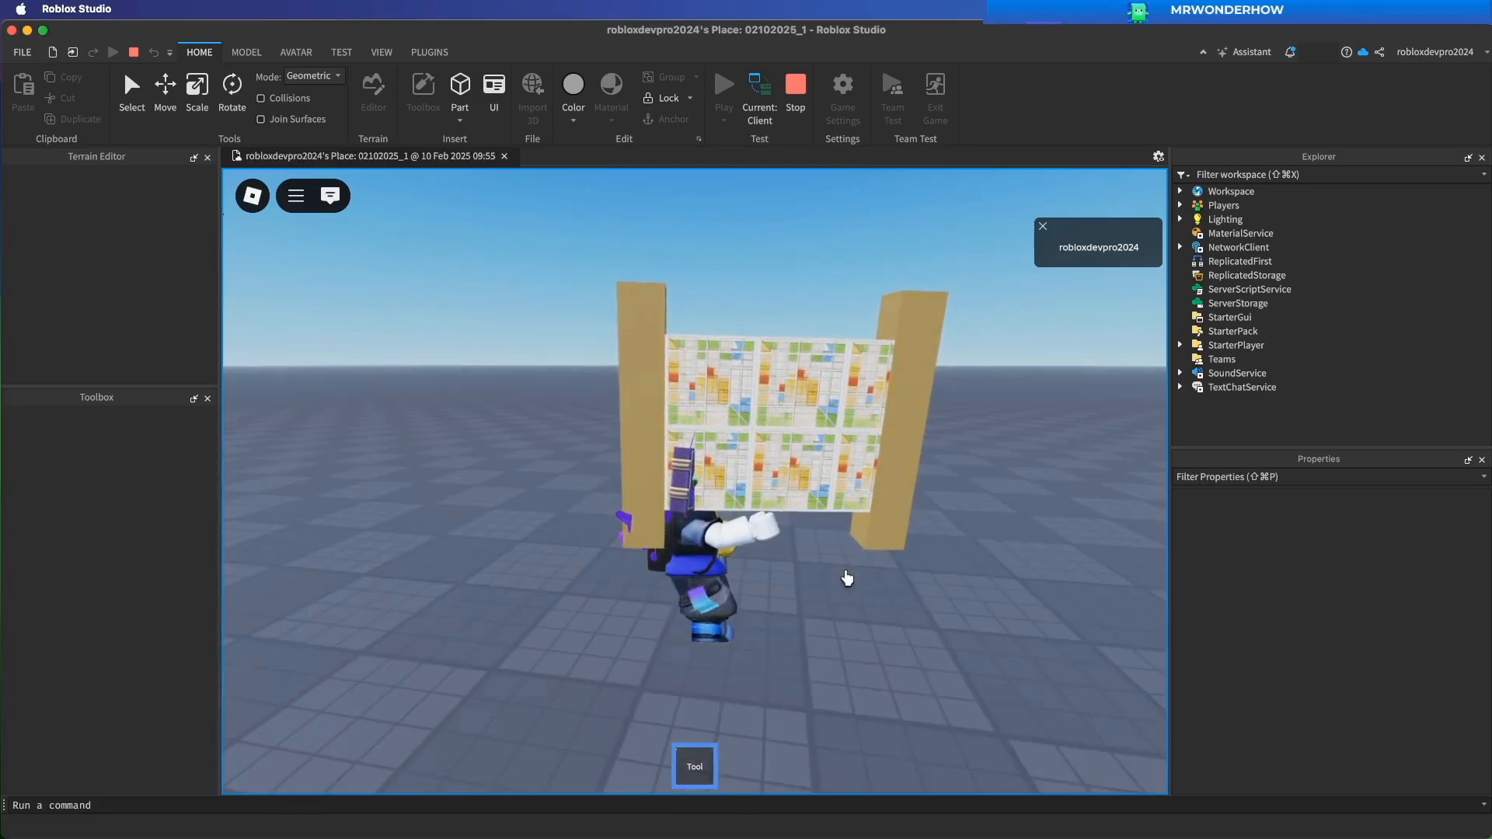
key("w")
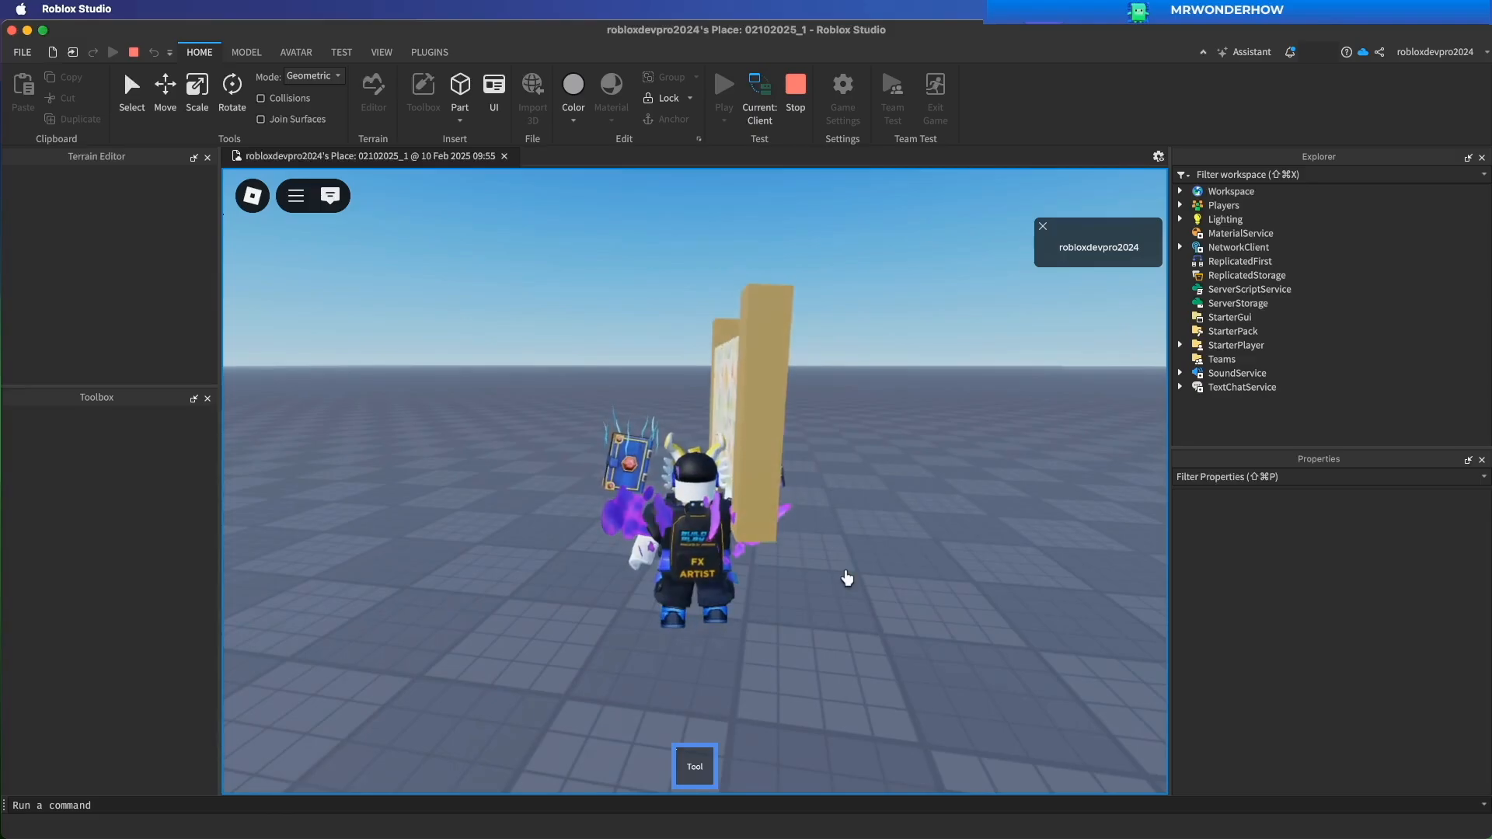
key("a")
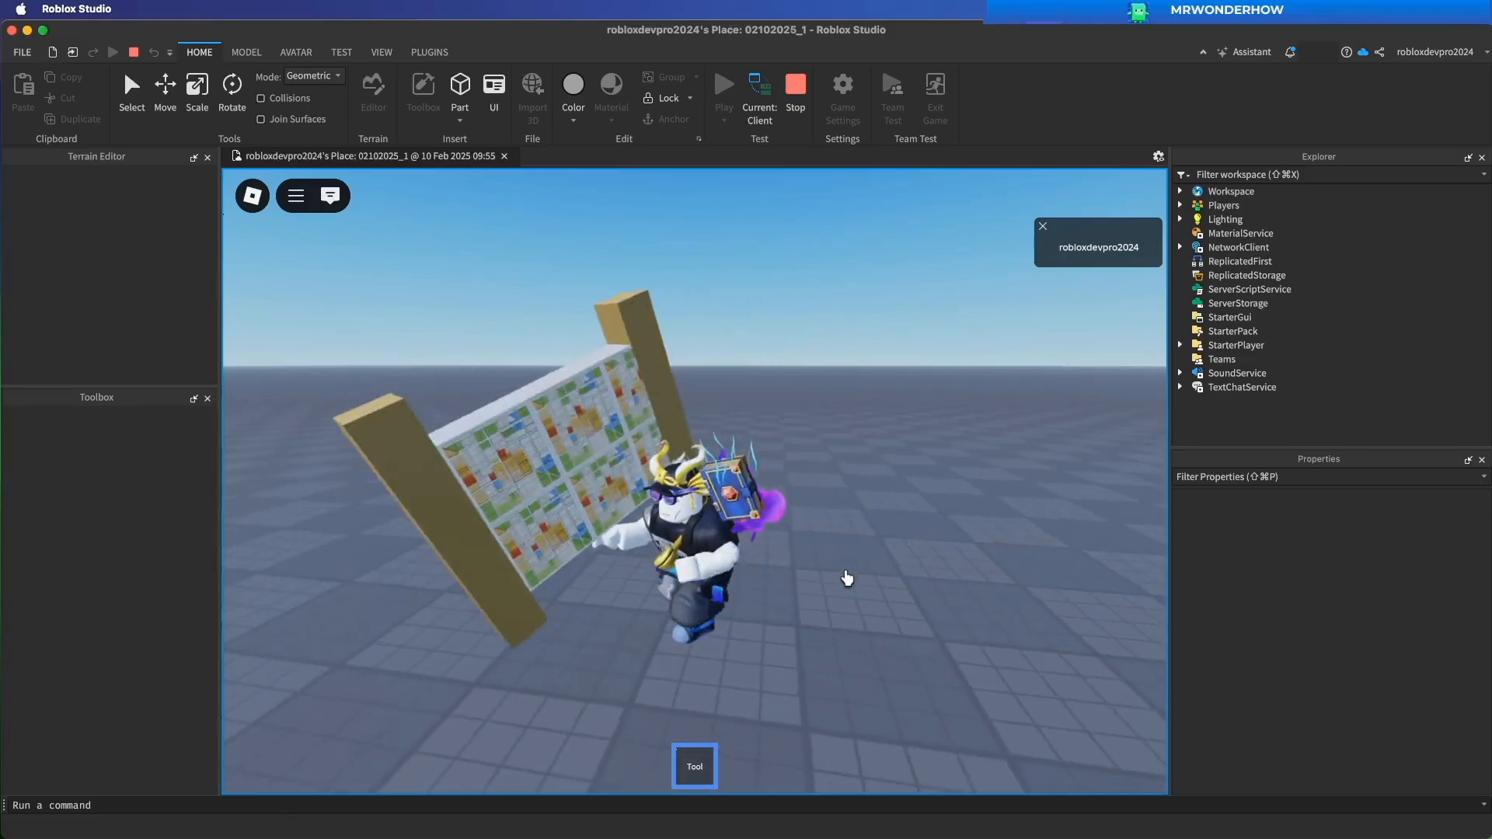
Walk the avatar around while holding the map tool, unequip and re-equip it, and end the playtest.
key("s")
key("a")
key("w")
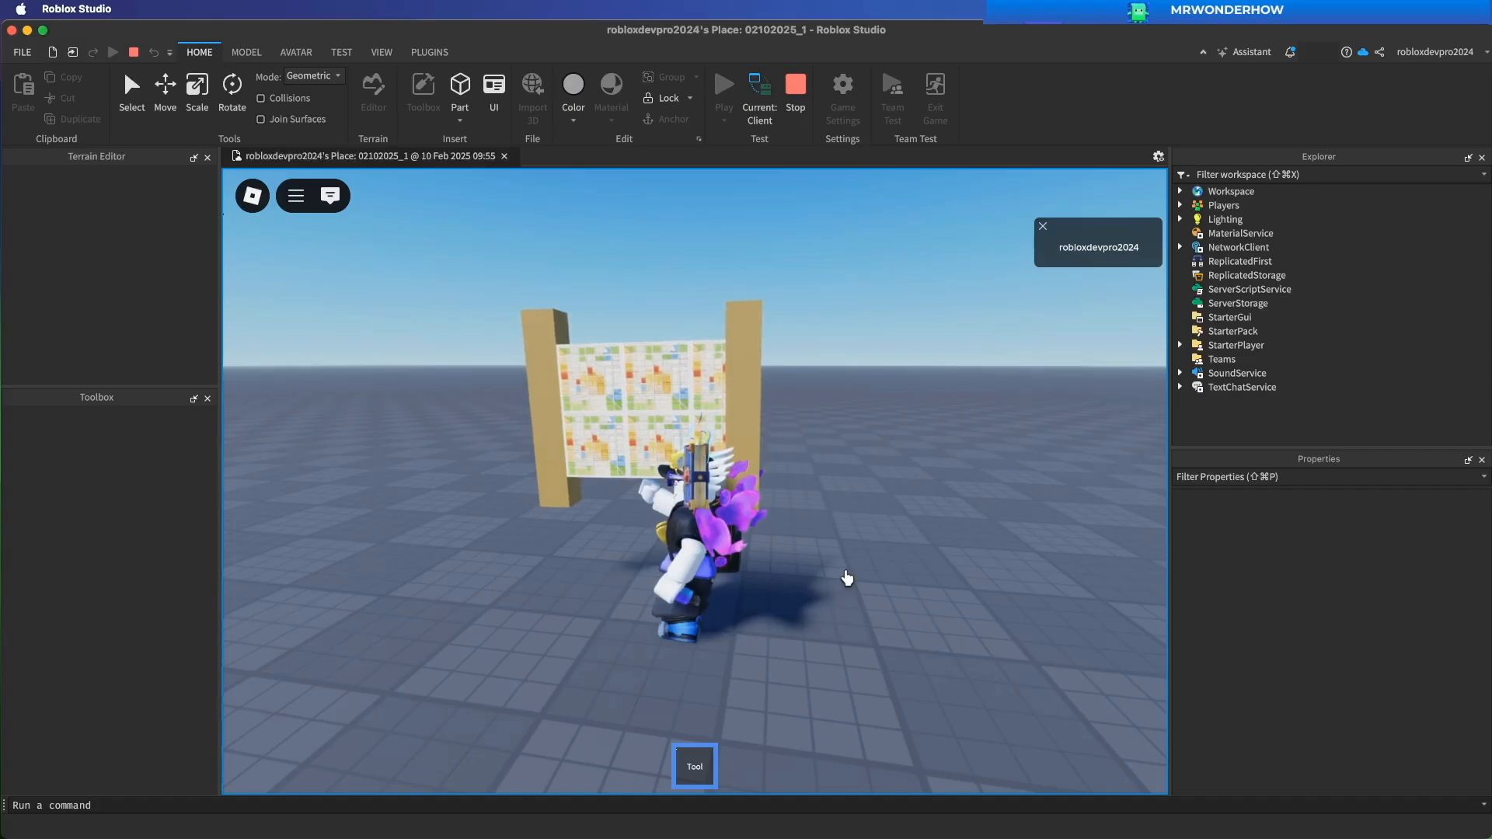
key("s")
key("a")
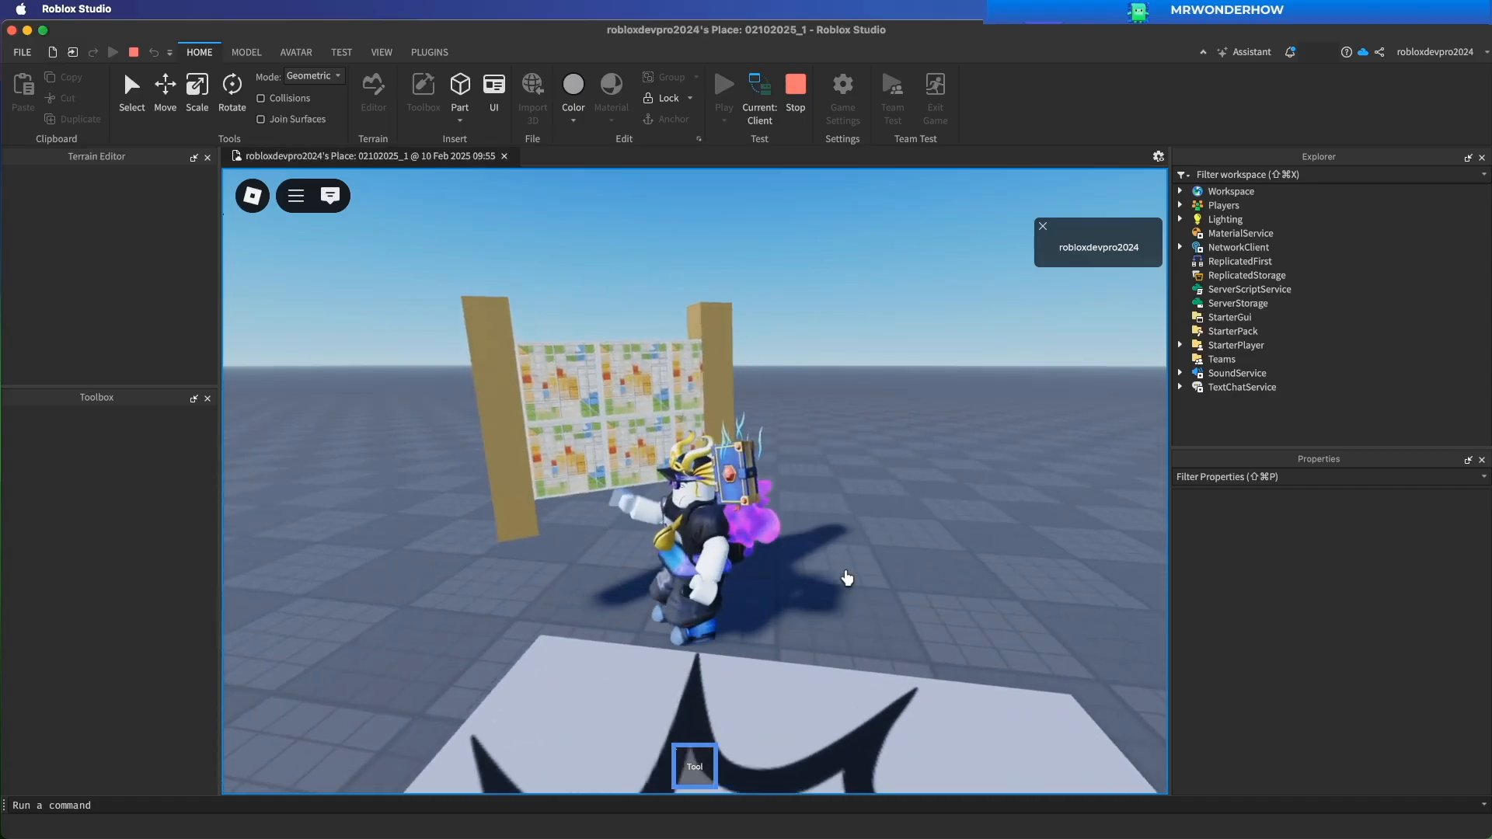
key("d")
key("w")
key("d")
key("1")
key("1")
key("s")
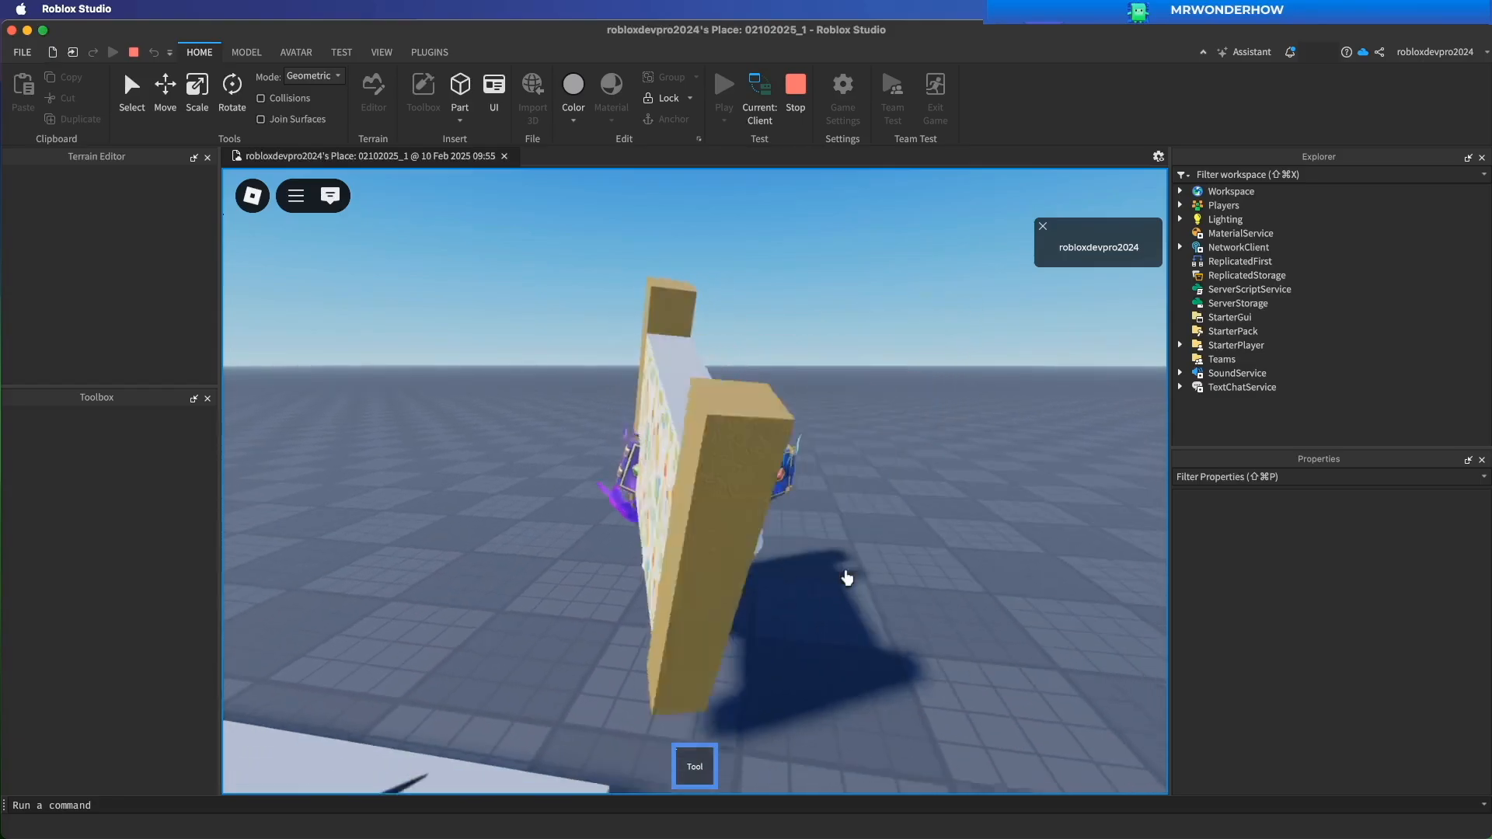
key("d")
key("w")
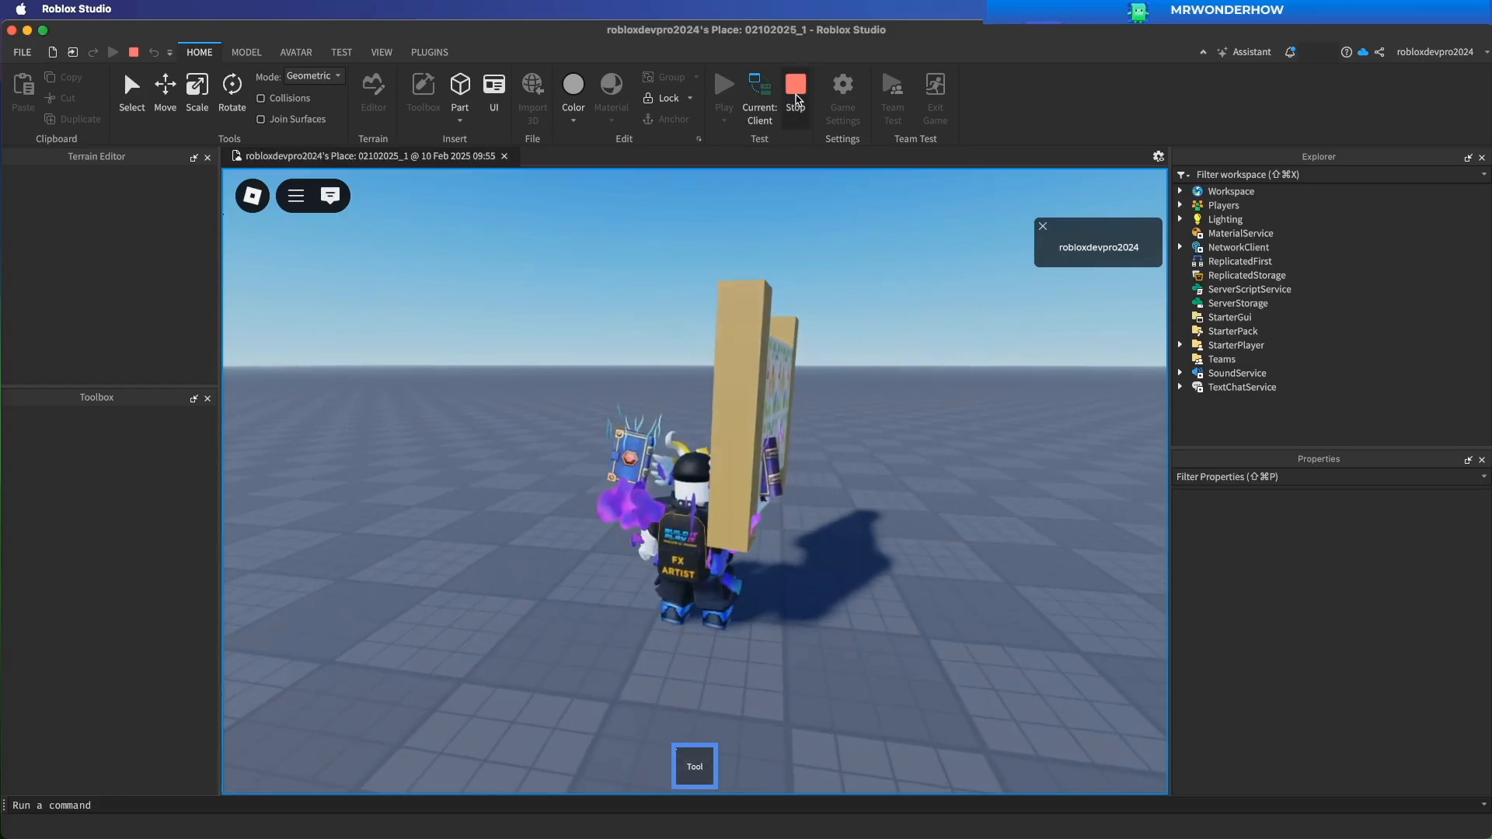
left_click(796, 92)
Try to rotate the Handle inside the Tool about its vertical axis, and undo the rotation.
left_click(1196, 247)
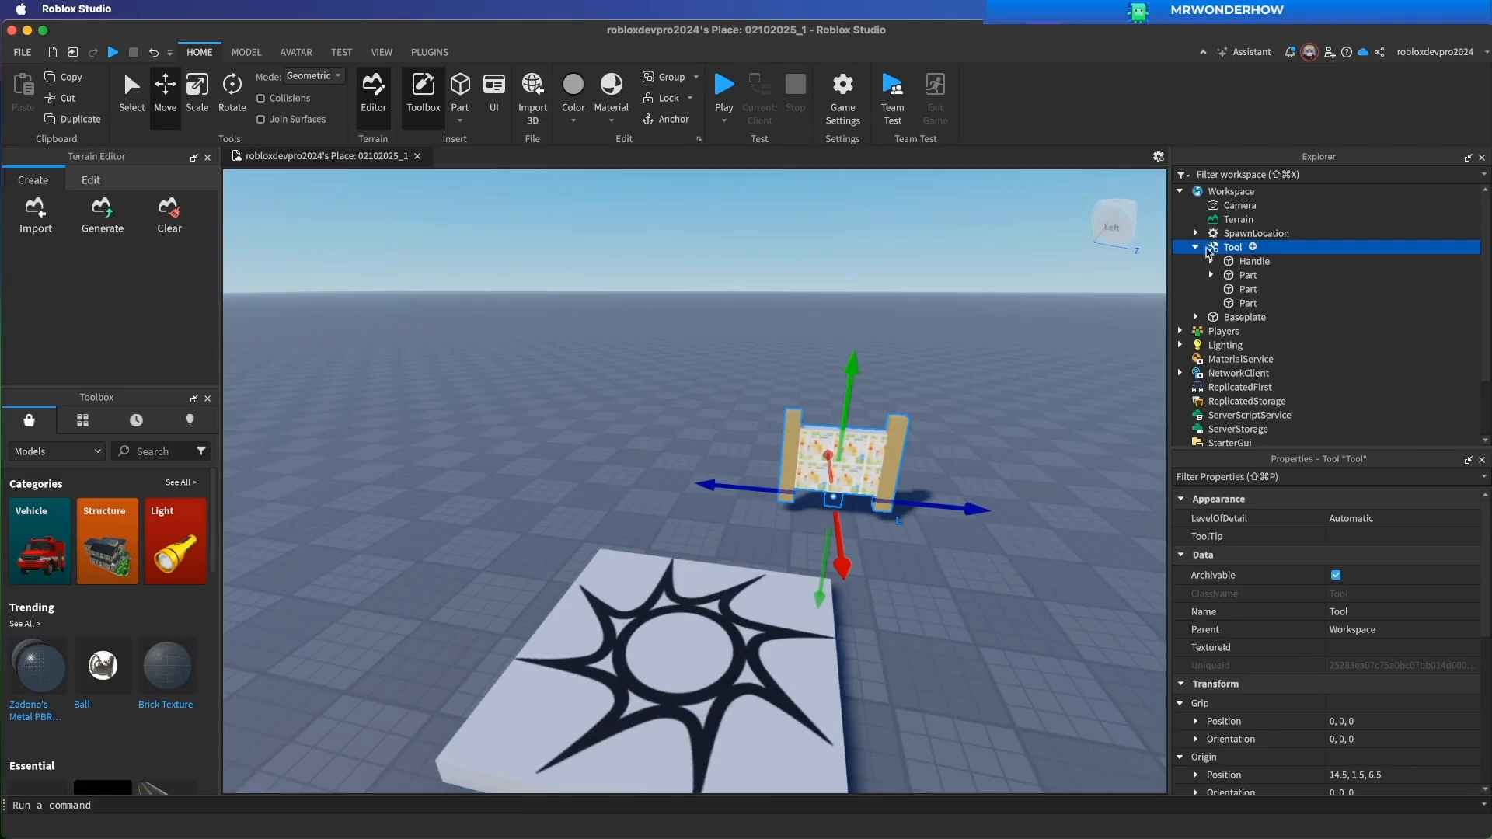
left_click(1253, 262)
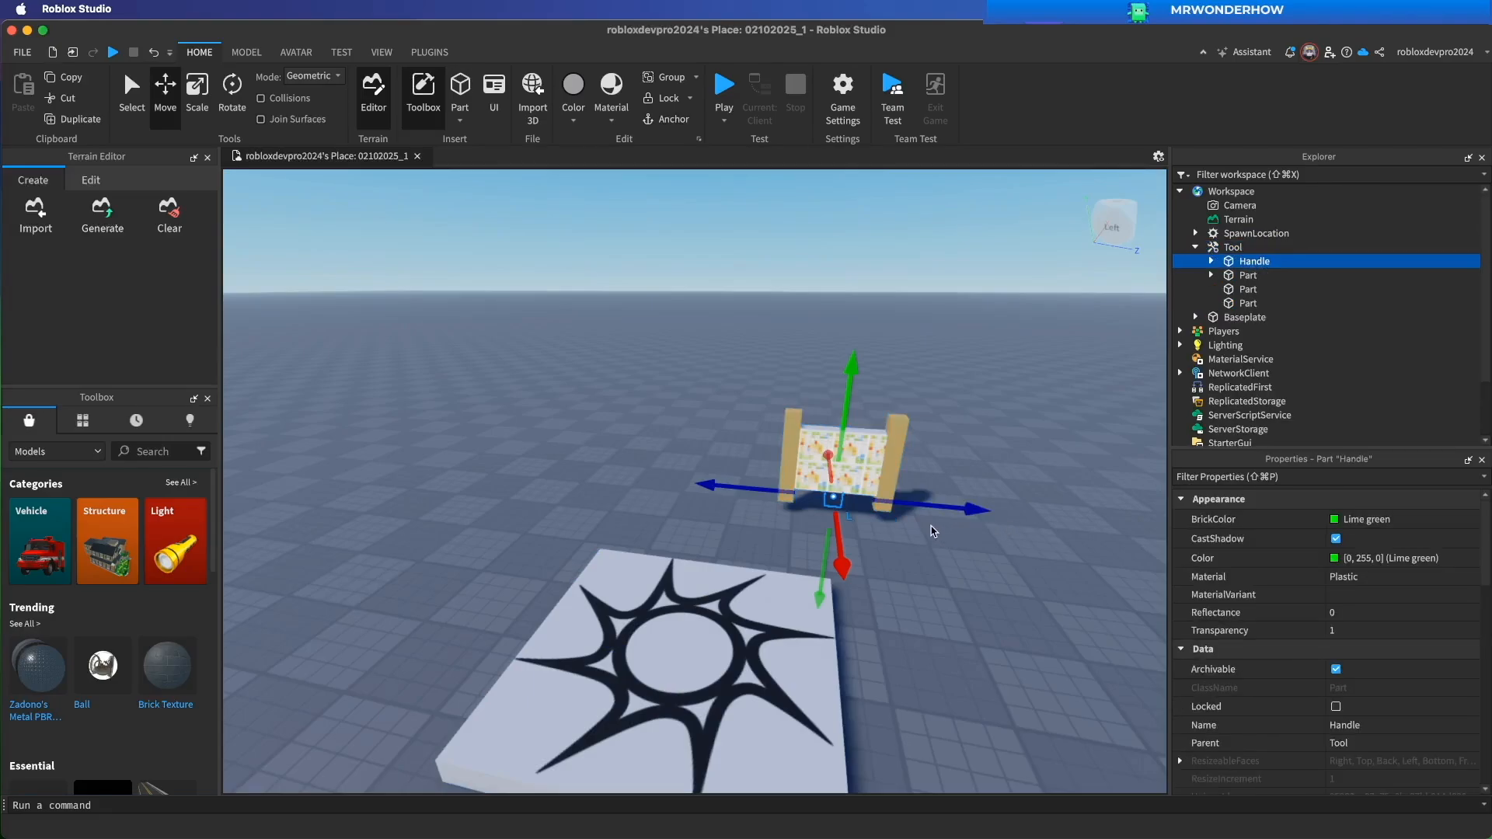
key("super+3")
key("super+4")
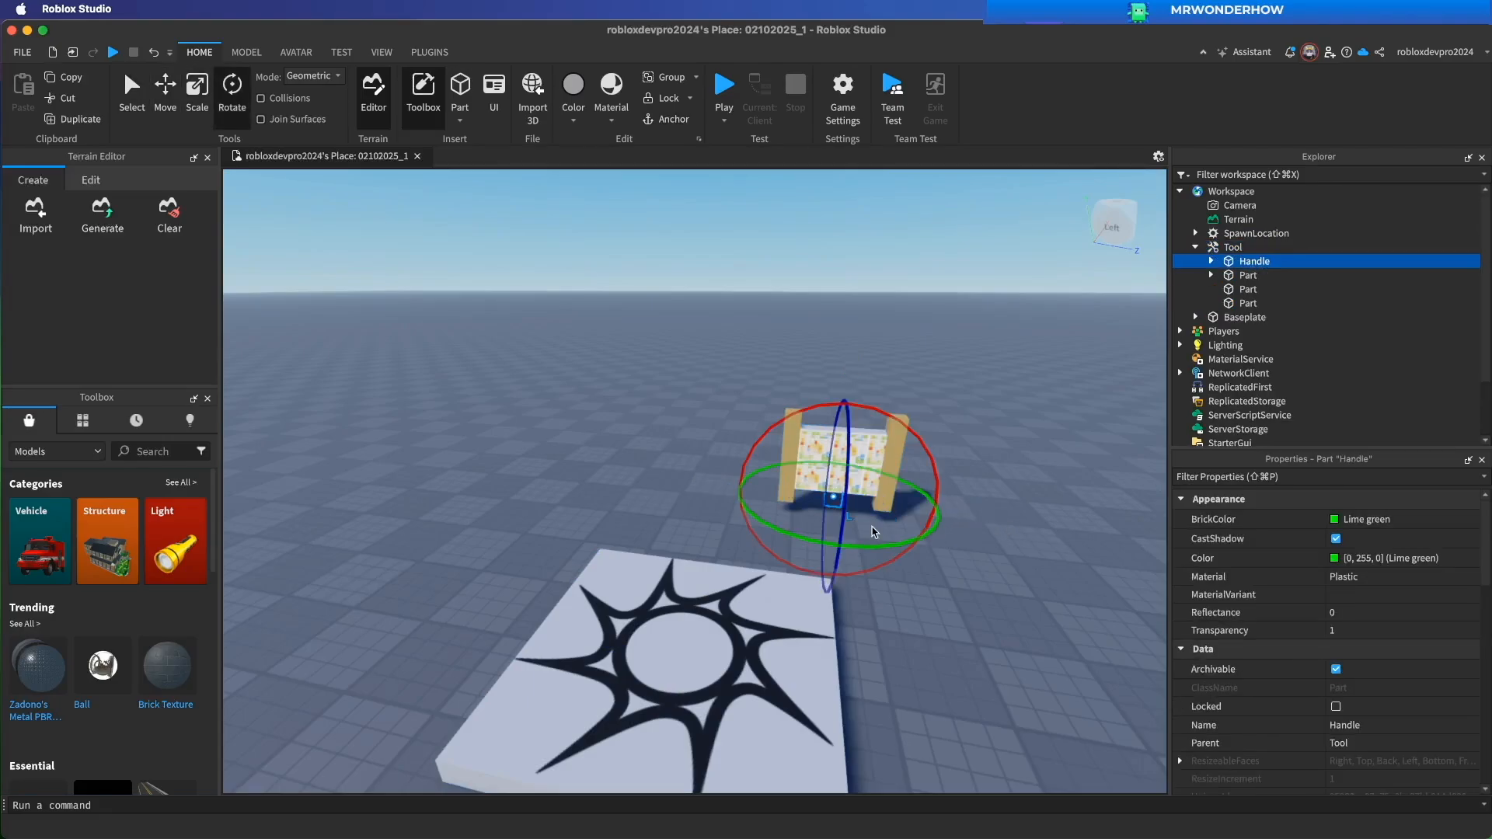
left_click_drag(857, 546, 860, 546)
key("super+z")
Rotate the map panel and both brown posts together a quarter turn about the vertical axis, without the Handle.
left_click(1248, 276)
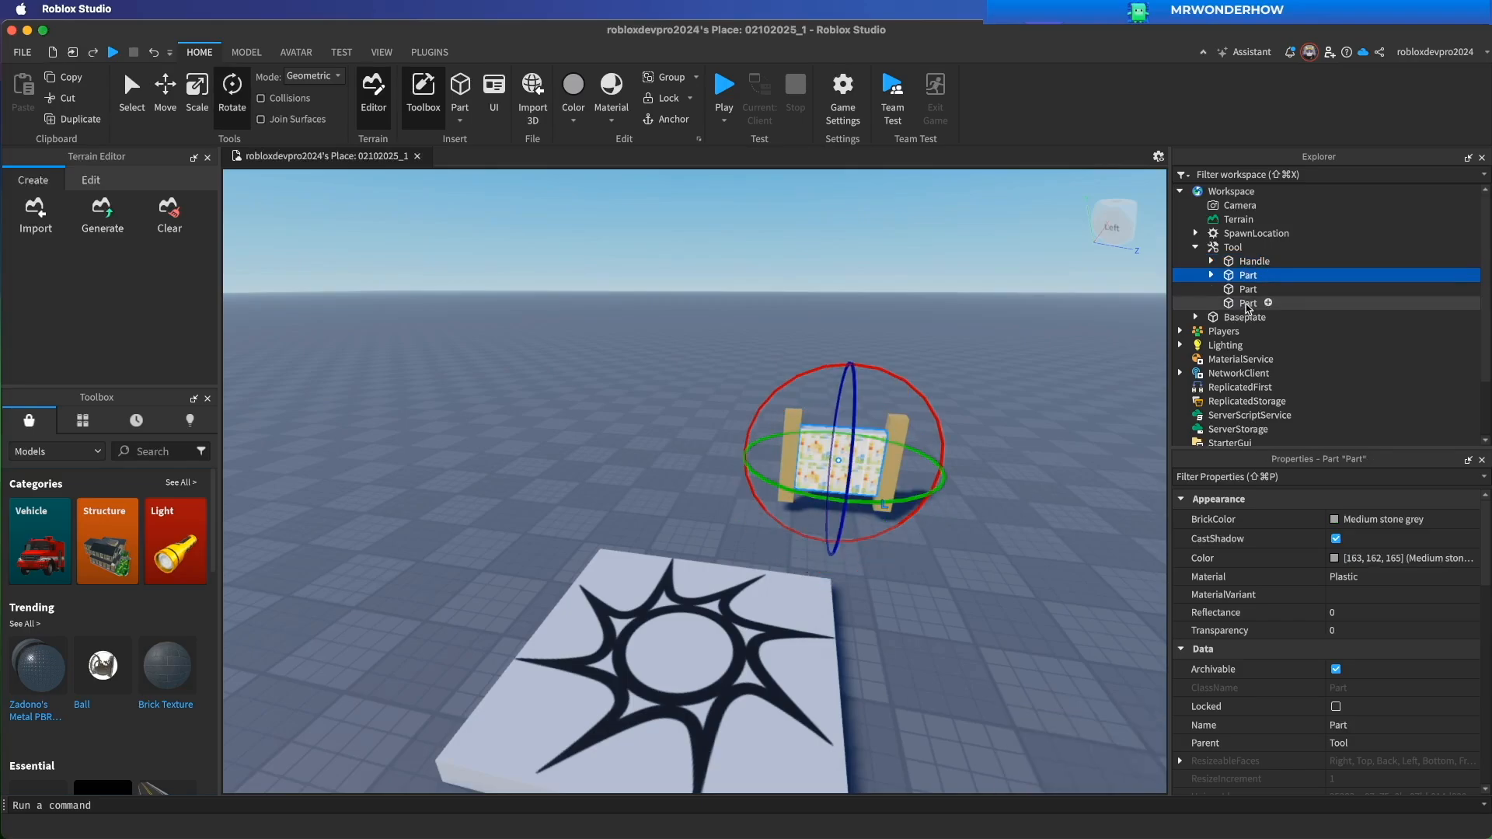
left_click(1247, 307, "shift")
left_click_drag(913, 499, 926, 447)
left_click(1004, 386)
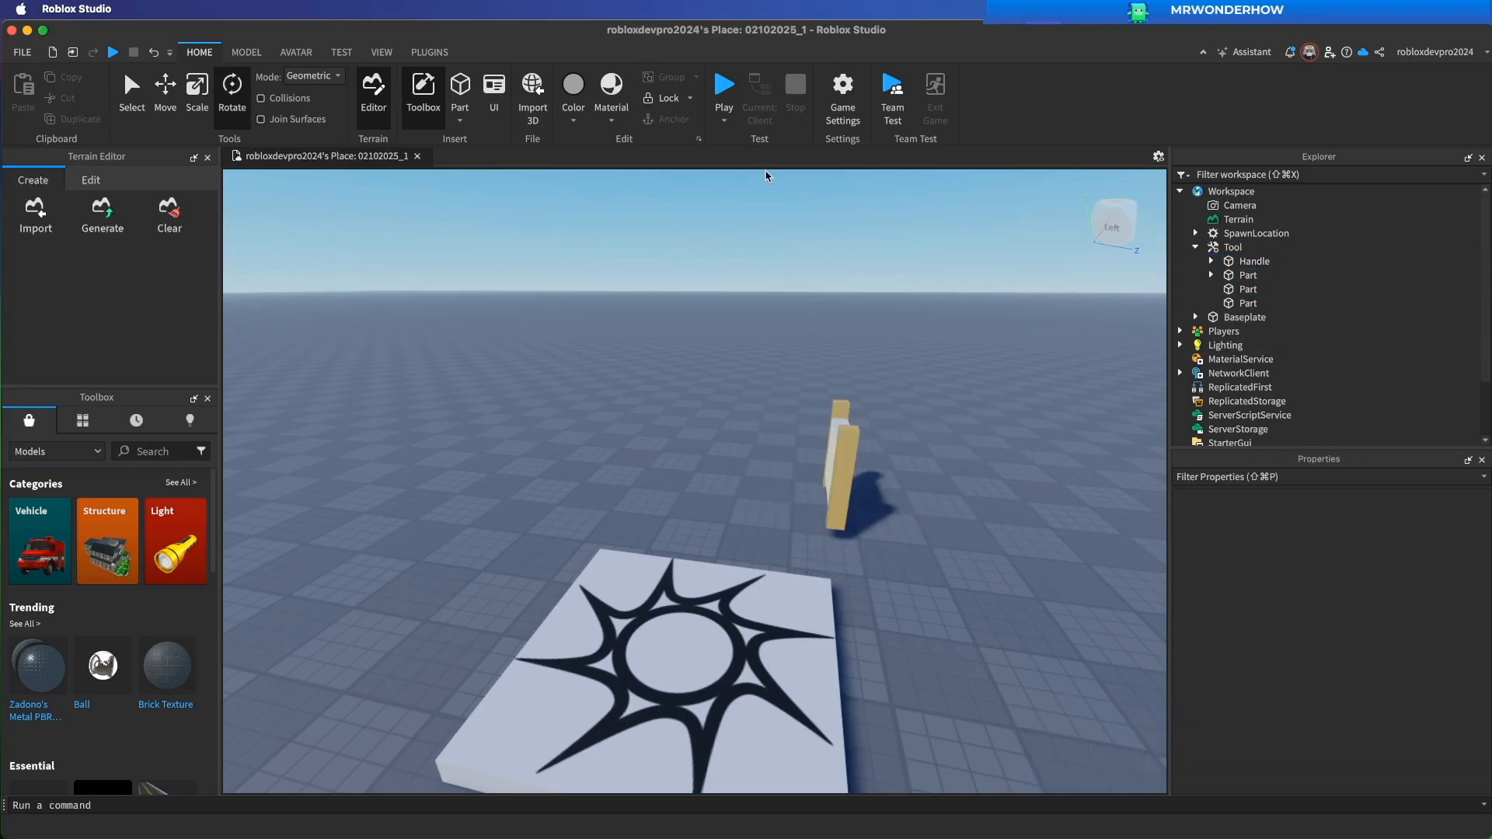
Playtest the rotated map tool, turning the avatar in different directions while holding it.
left_click(724, 87)
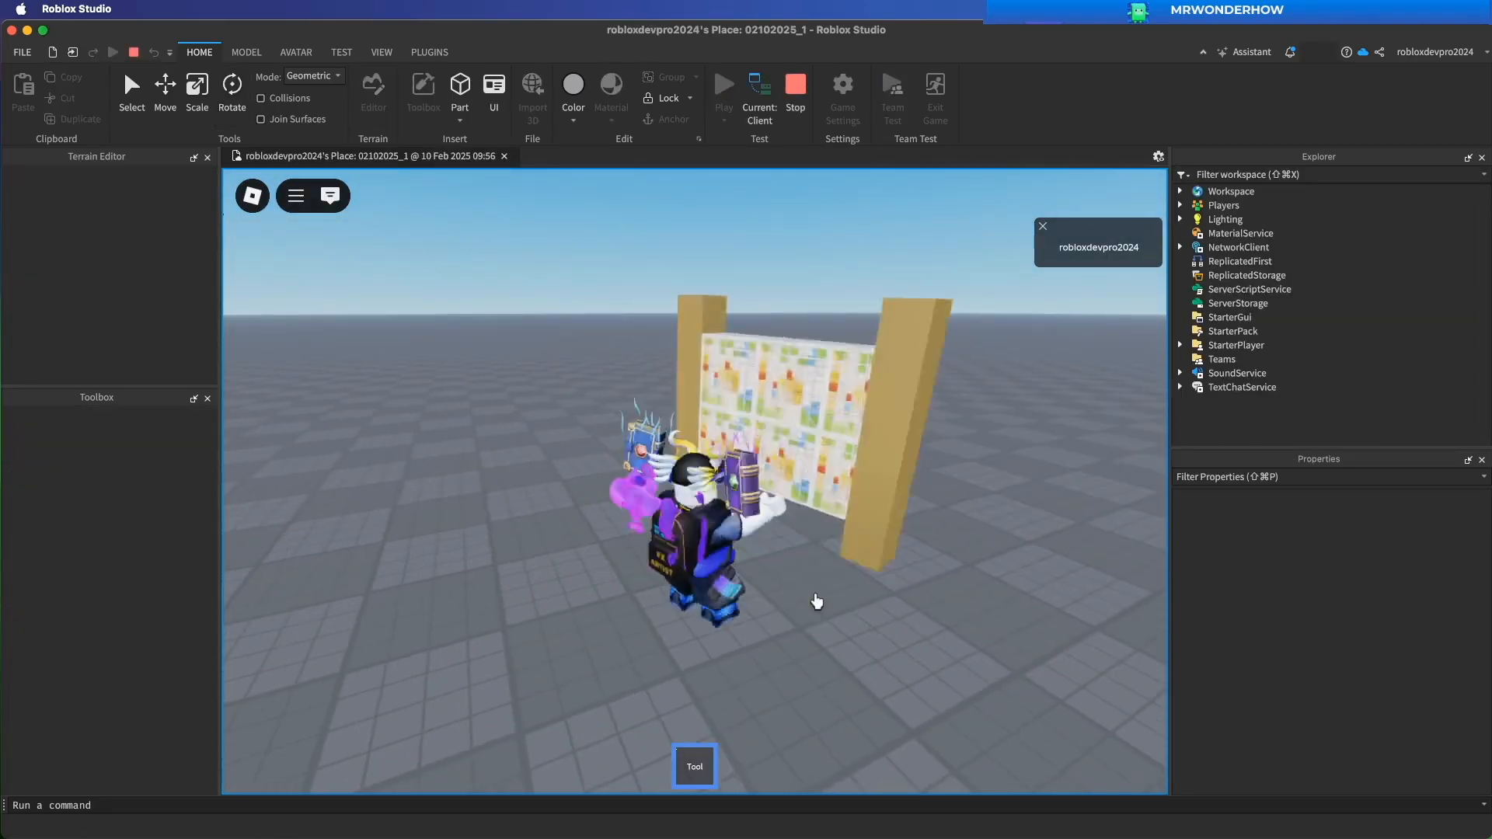
key("d")
key("w")
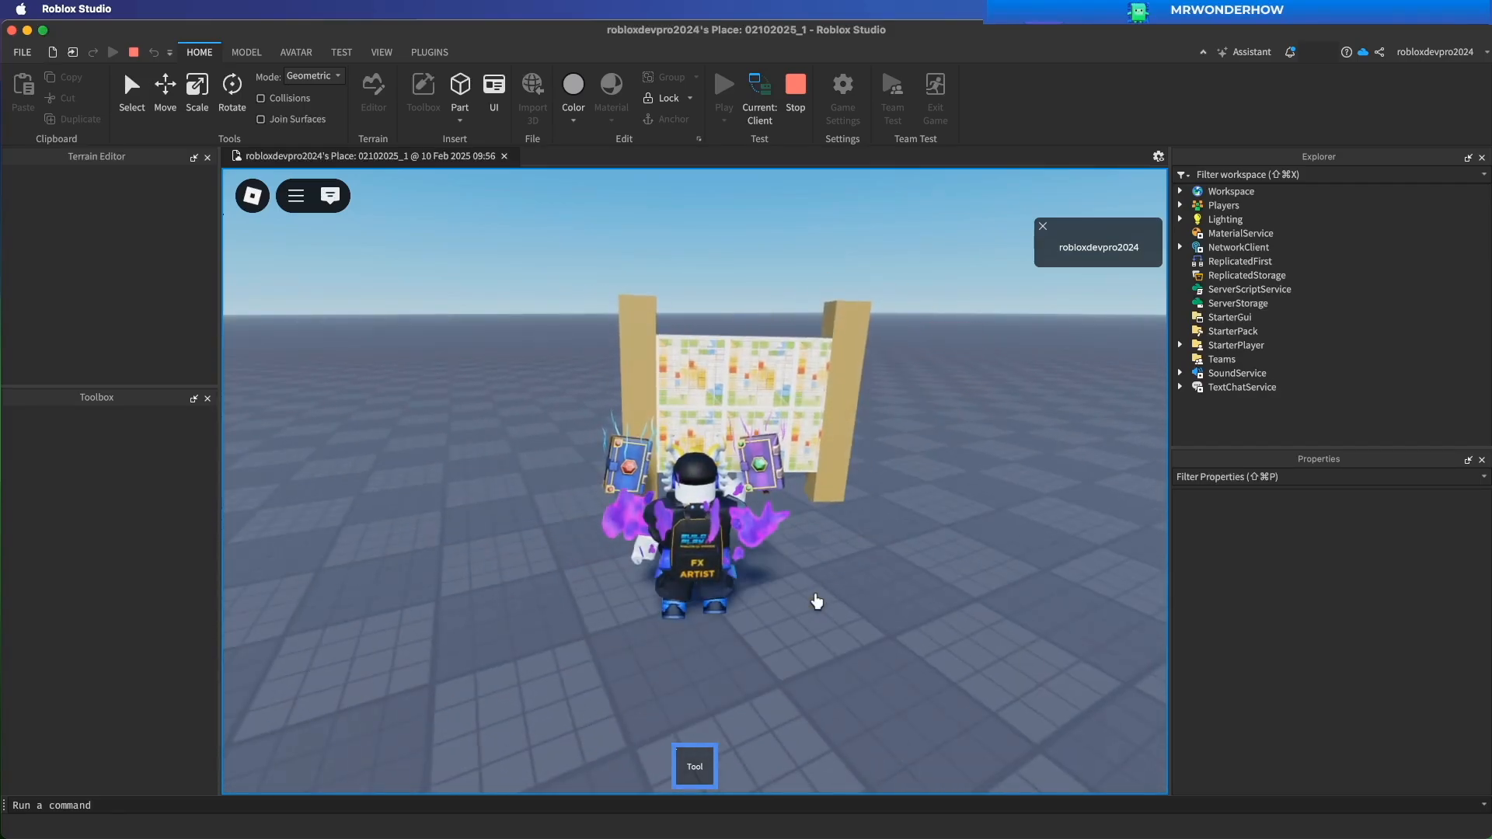
key("a")
key("d")
key("w")
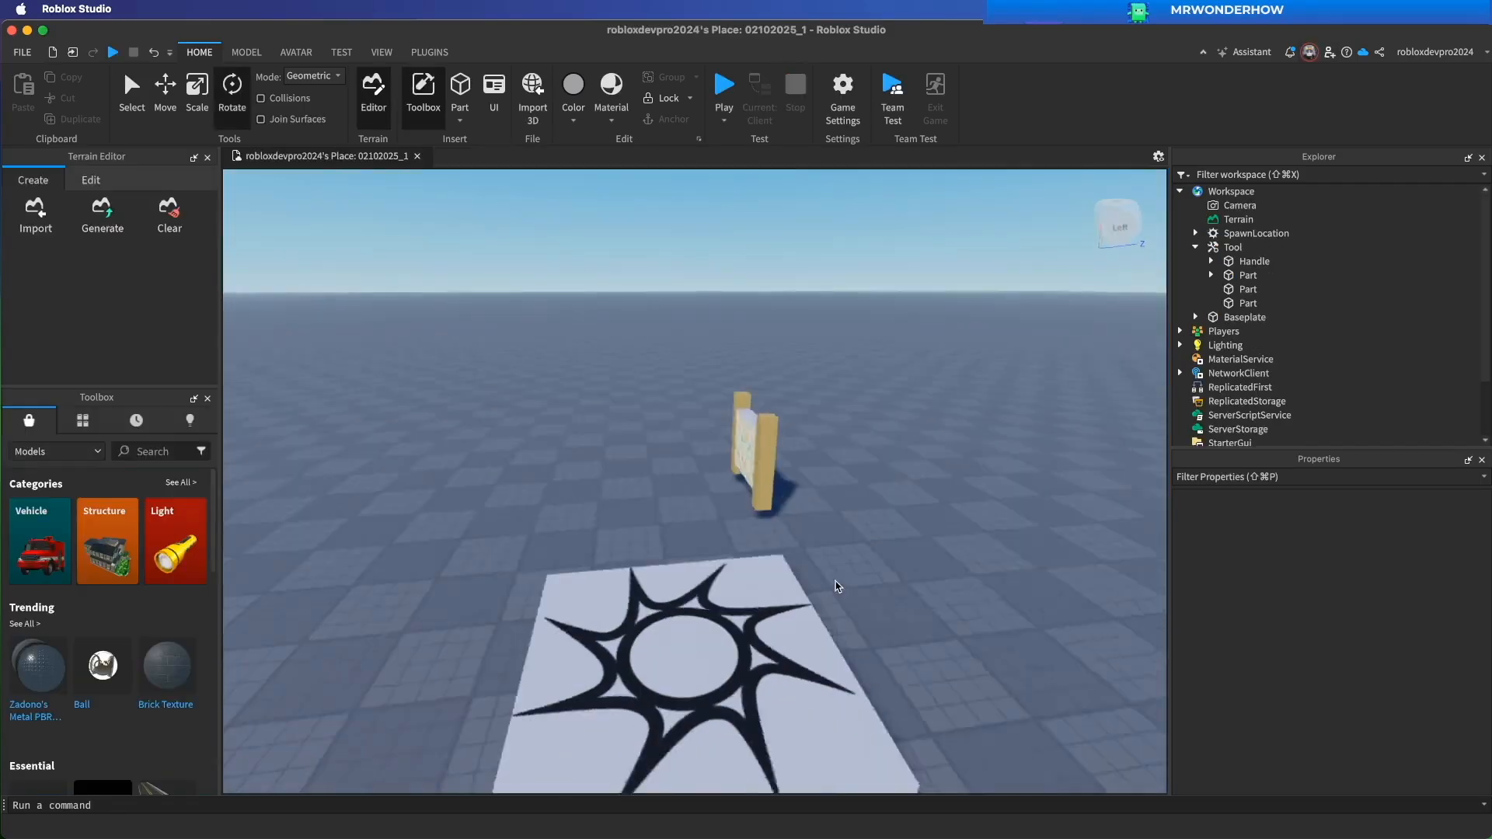
Run another playtest and walk the avatar forward to check how the map tool is held.
right_click_drag(840, 589, 568, 587)
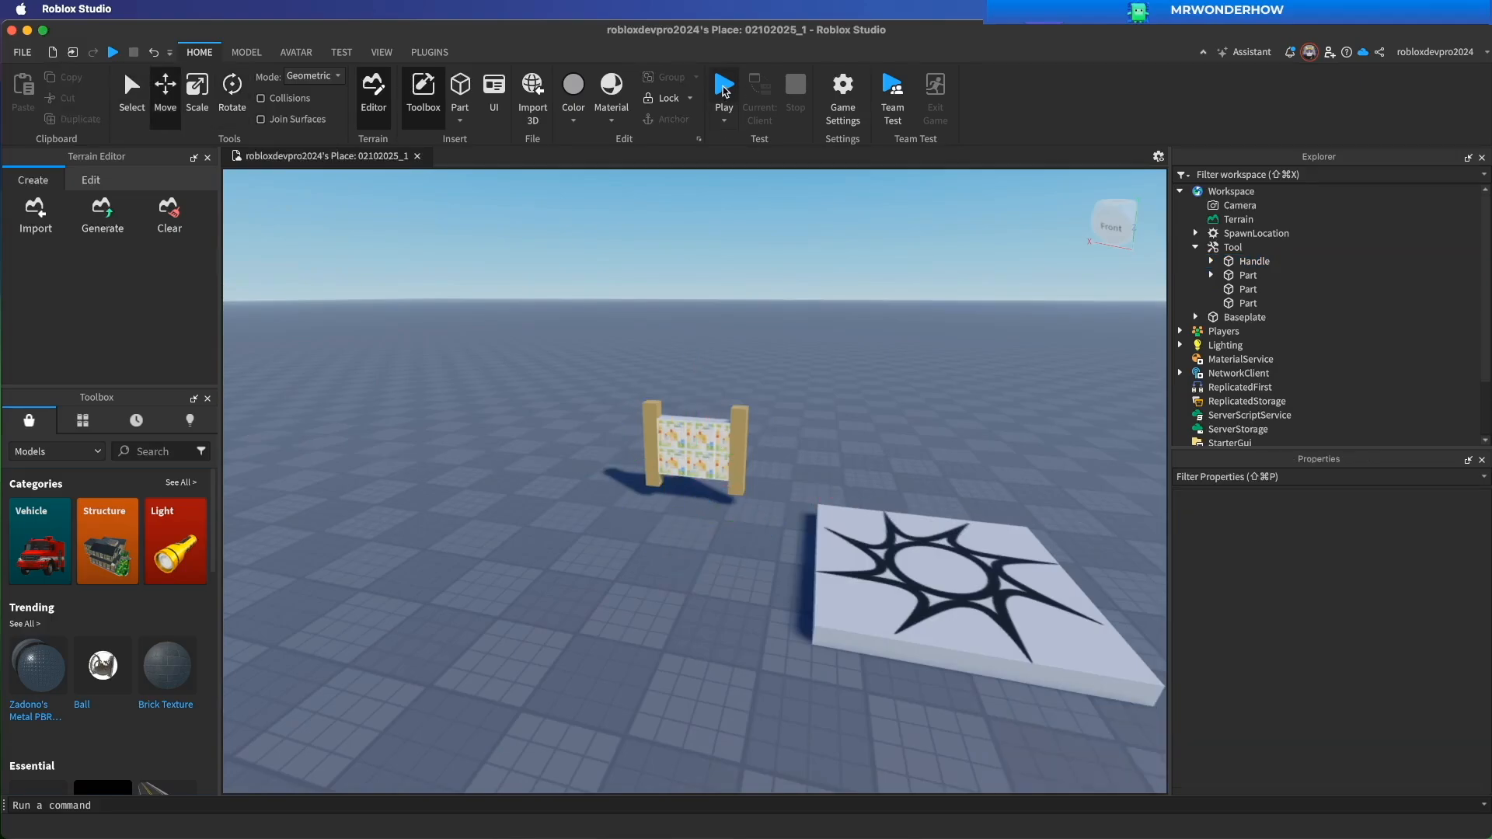
left_click(724, 91)
key("w")
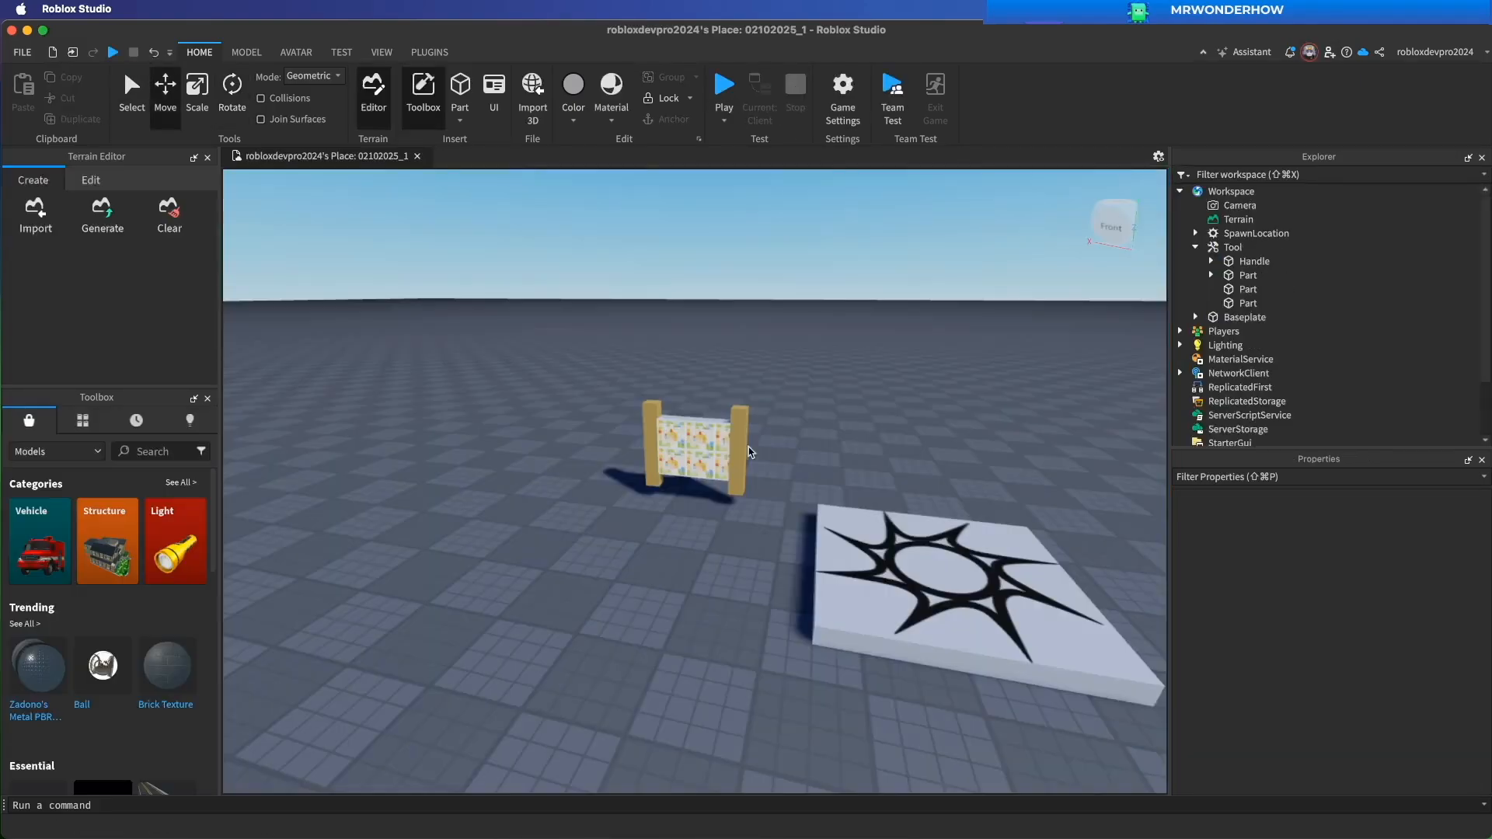
Move the Handle 6 studs sideways to the base of the left brown post and playtest the tool.
left_click(721, 487)
left_click_drag(861, 497, 851, 503)
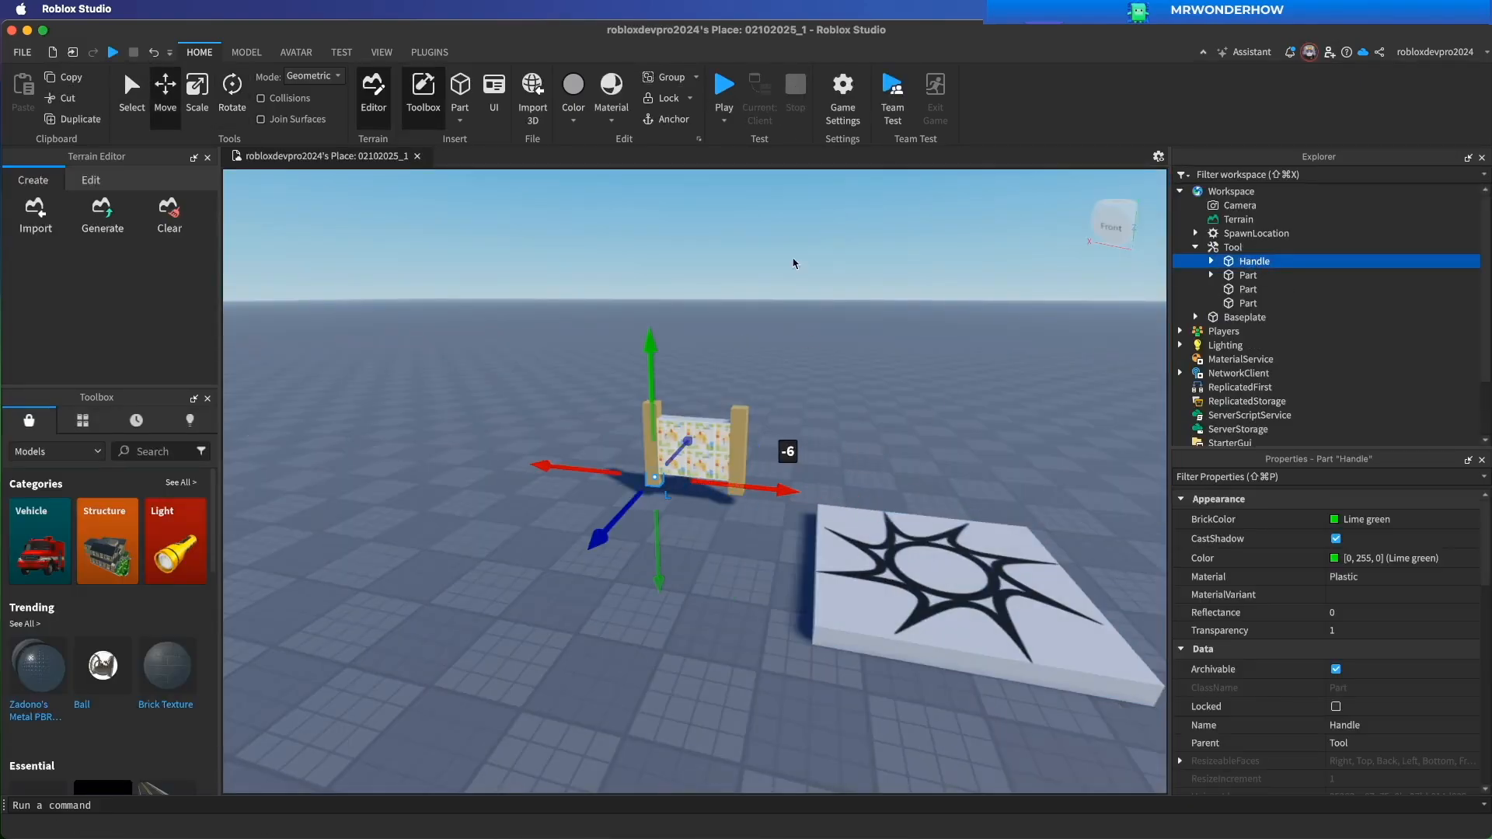
key("F5")
key("w")
key("a")
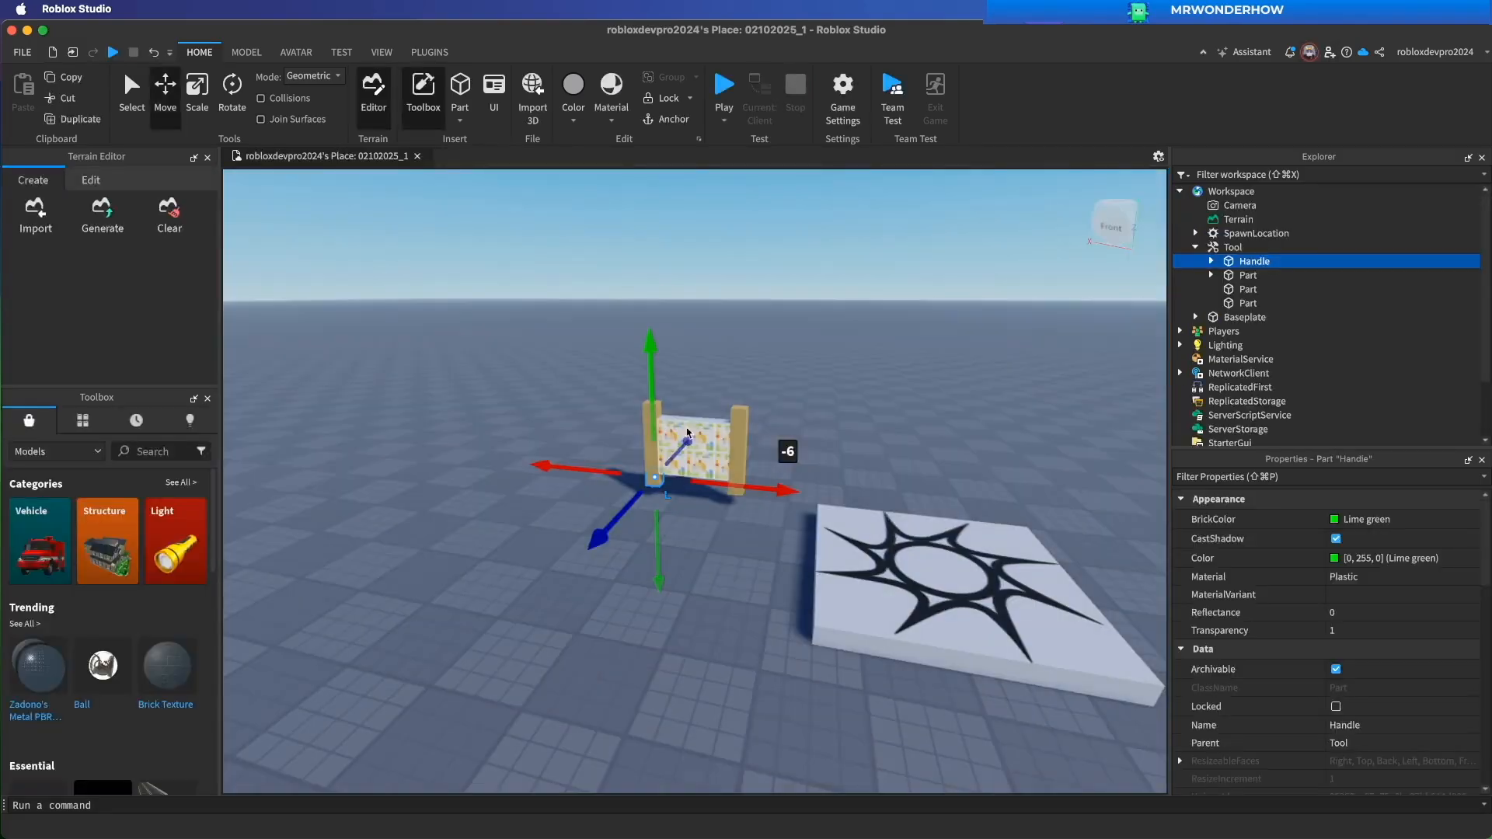
Raise the Handle 2 studs and playtest picking up and carrying the map tool.
left_click_drag(652, 349, 665, 335)
left_click(724, 87)
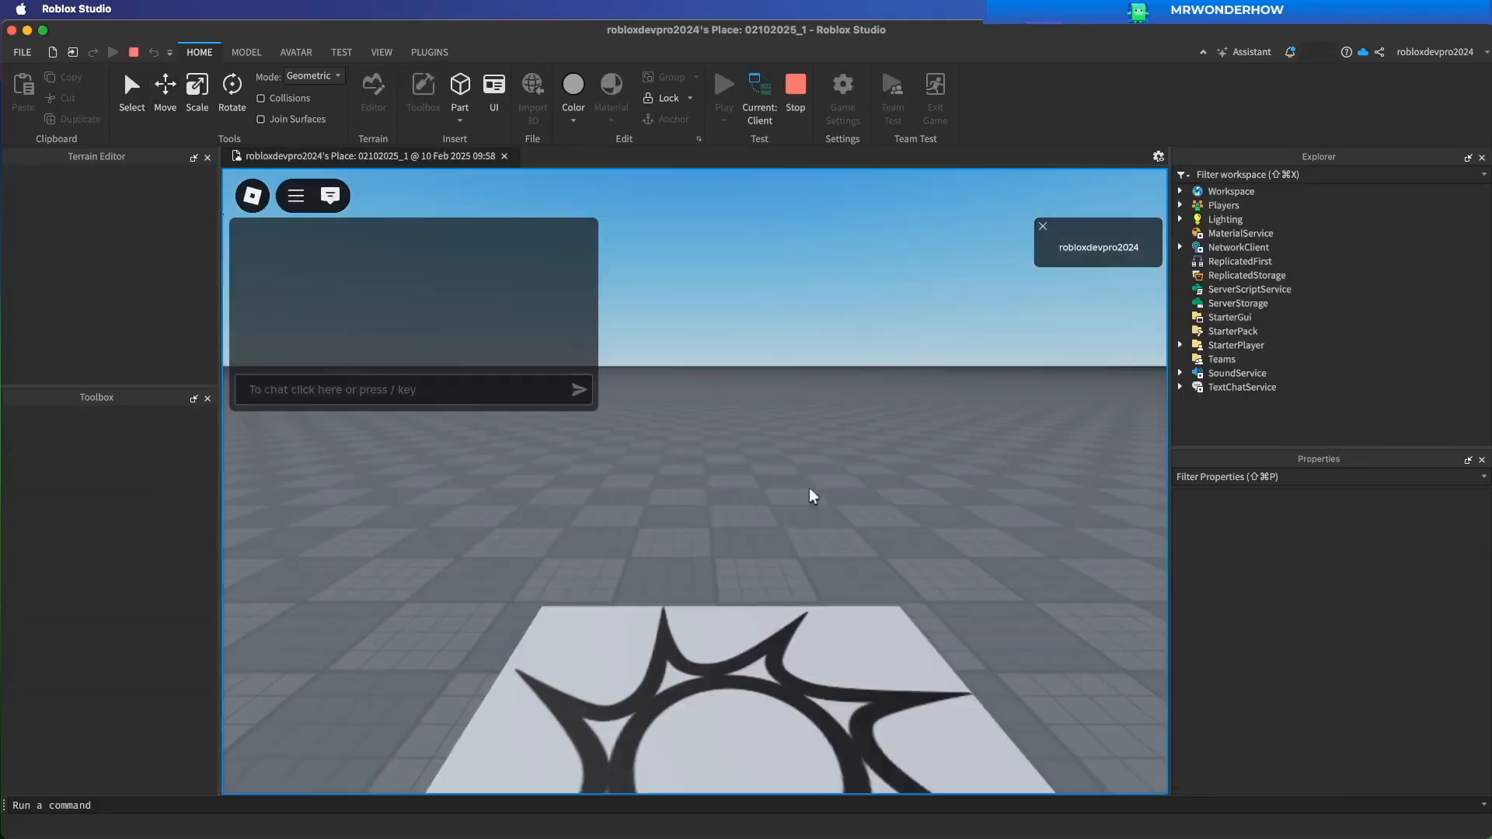
key("w")
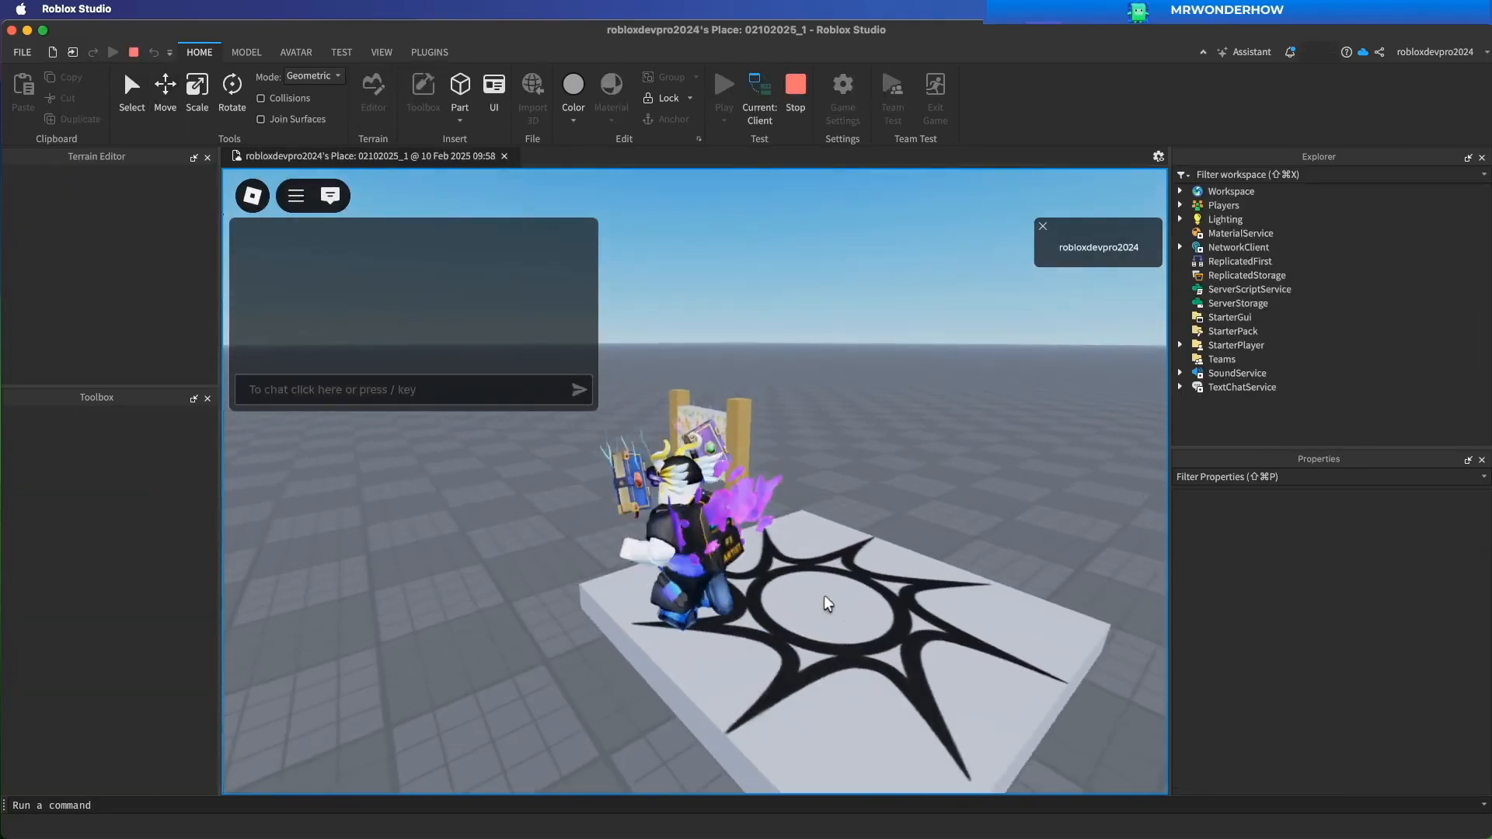
key("a")
key("d")
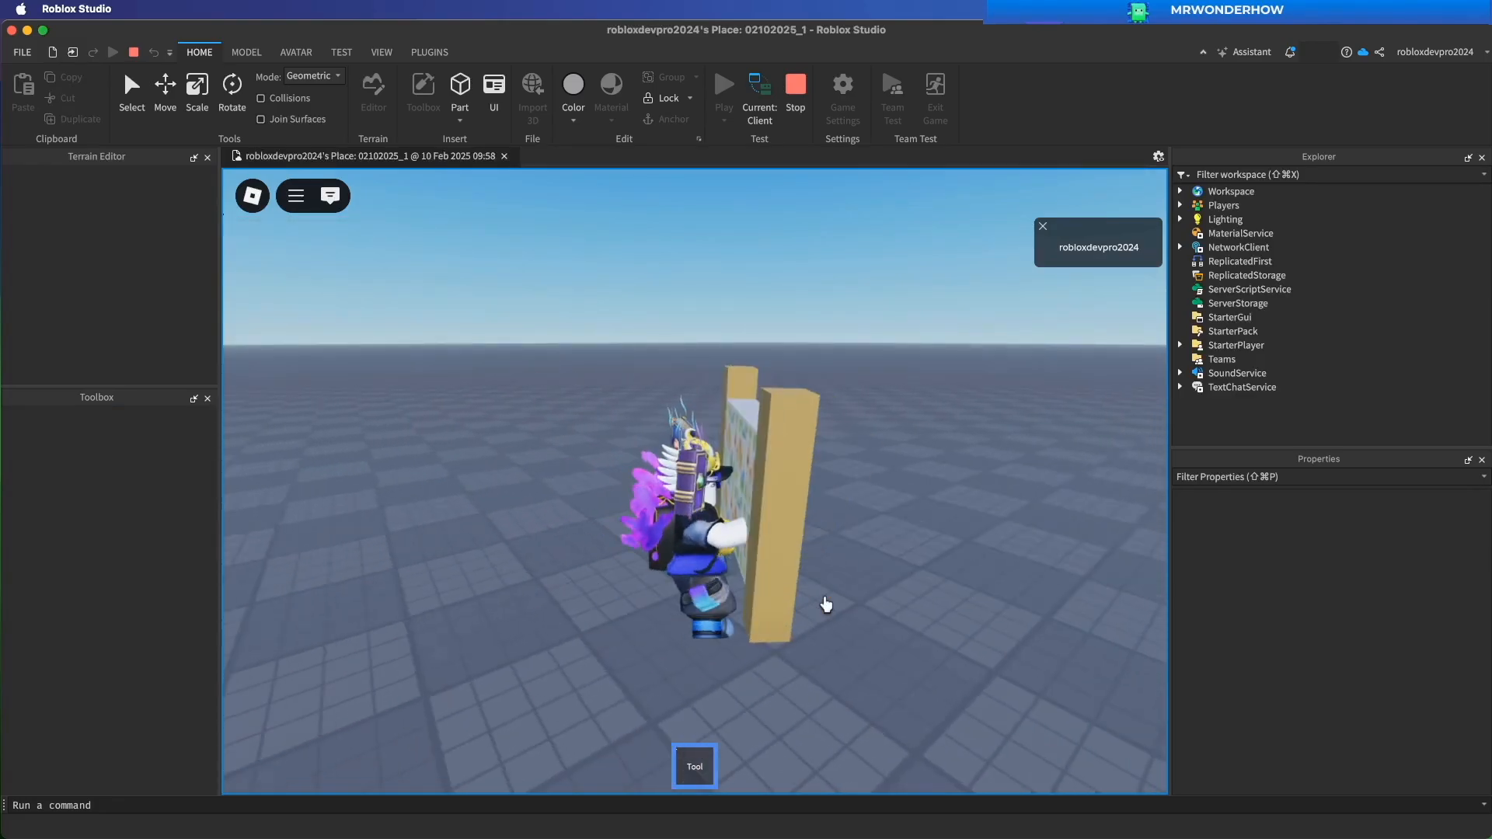
key("w")
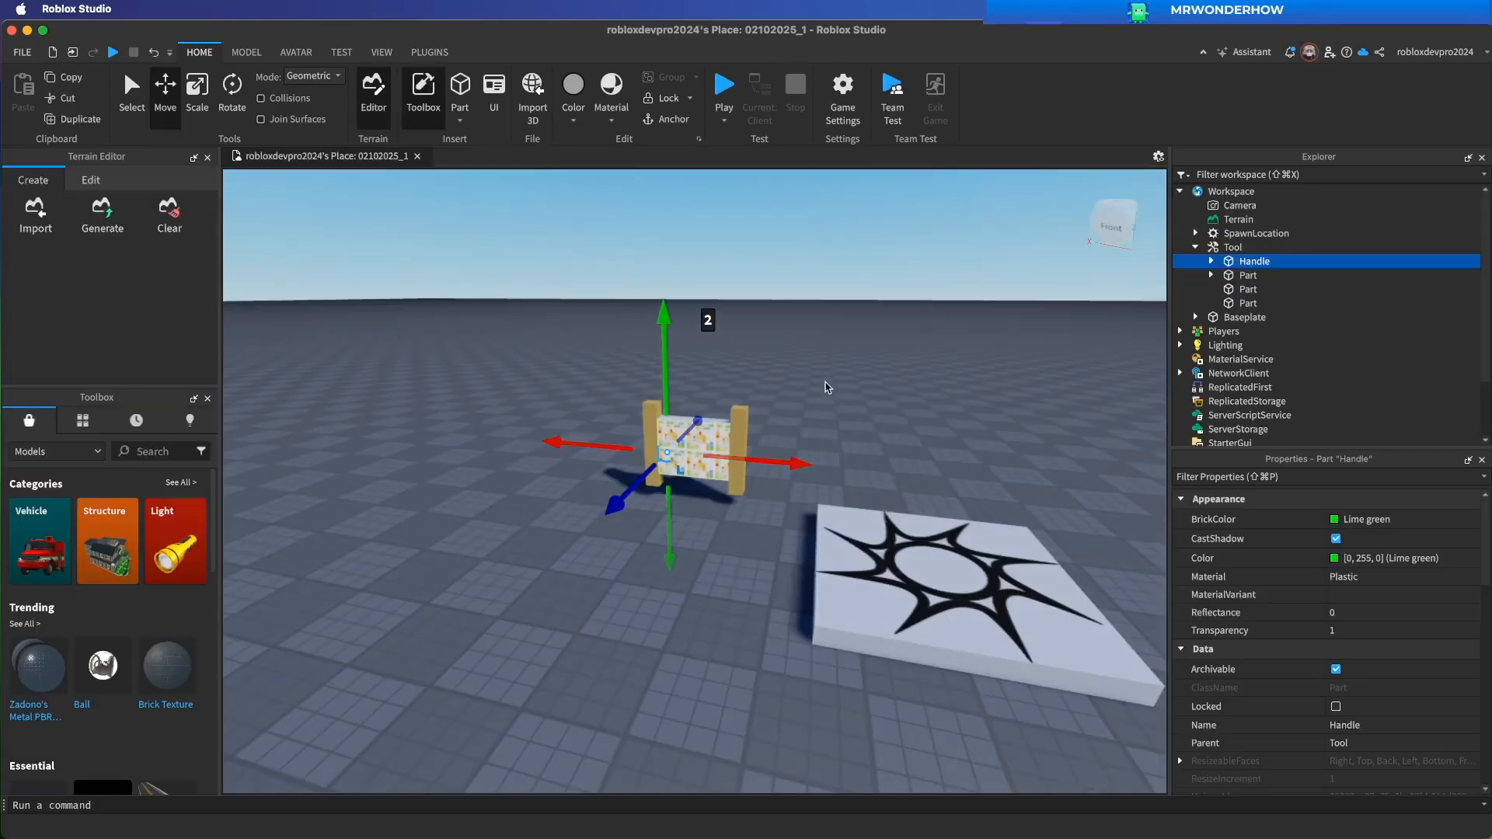
key("shift+F5")
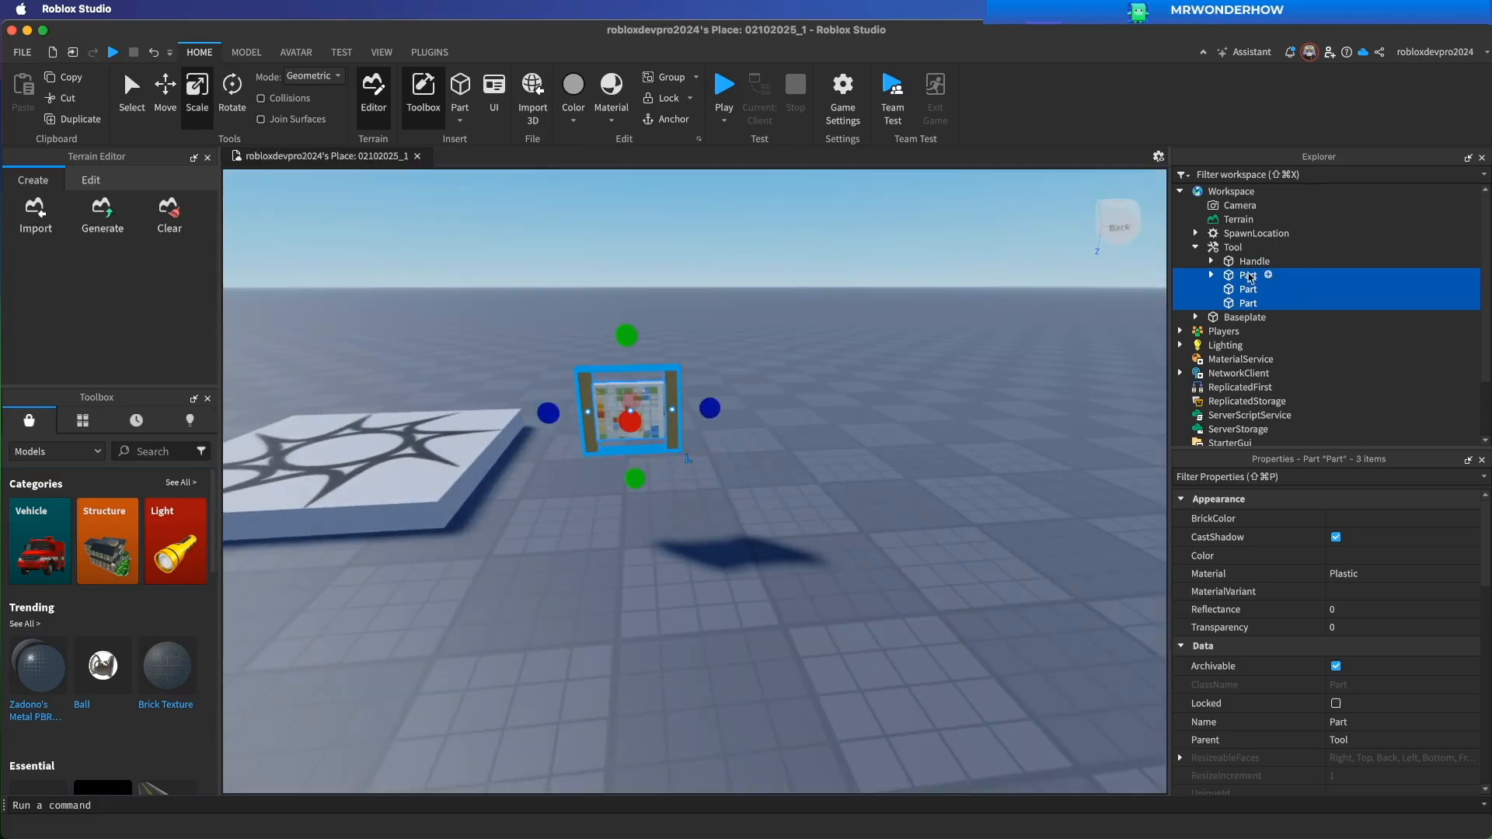
Move the invisible Handle from beside the shrunken map onto the map panel and fine-tune its height and sideways position.
left_click(1255, 264)
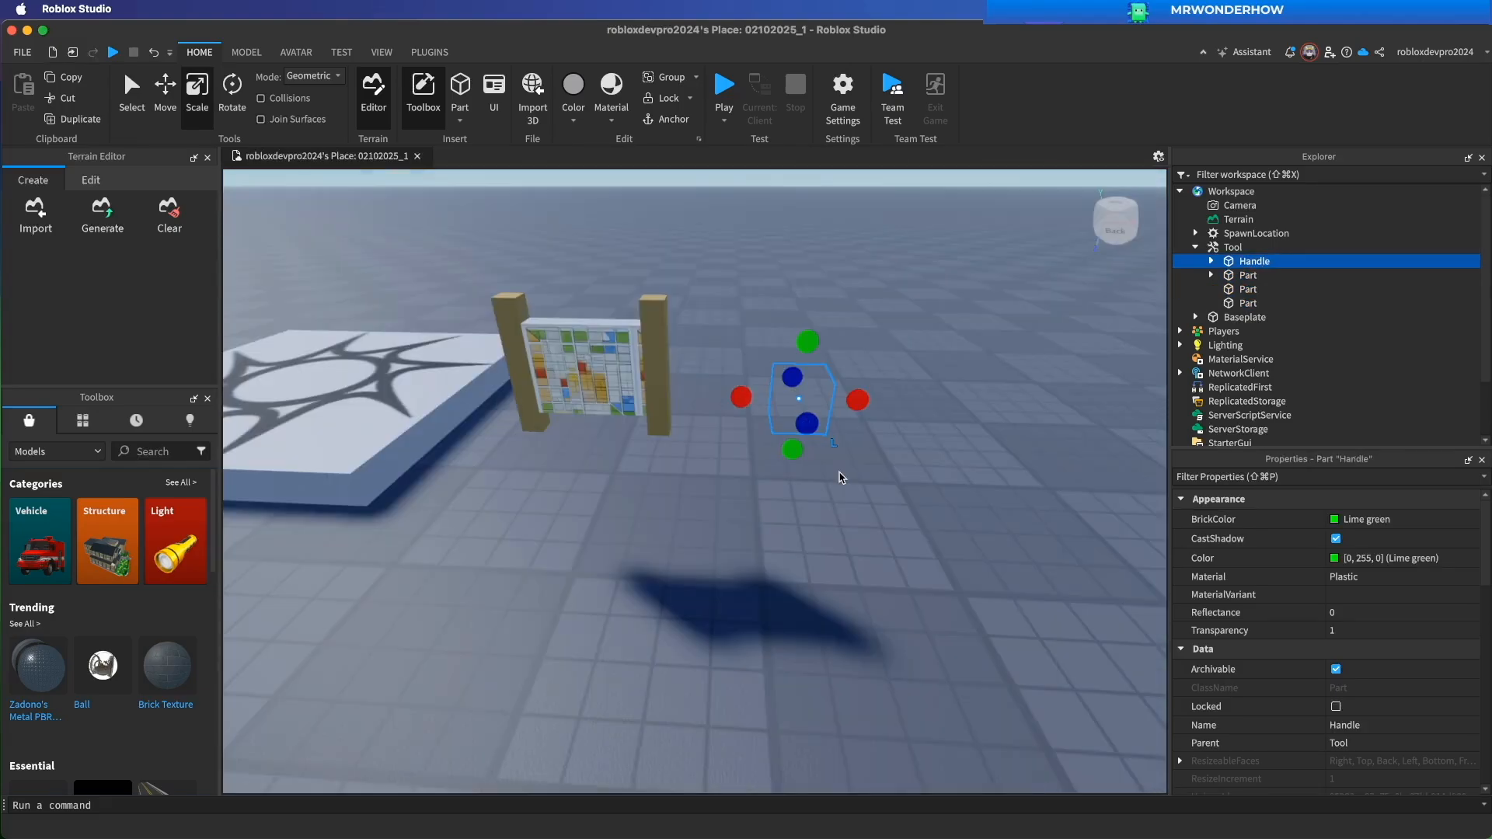
key("super+2")
key("super+1")
key("super+2")
left_click_drag(931, 403, 730, 398)
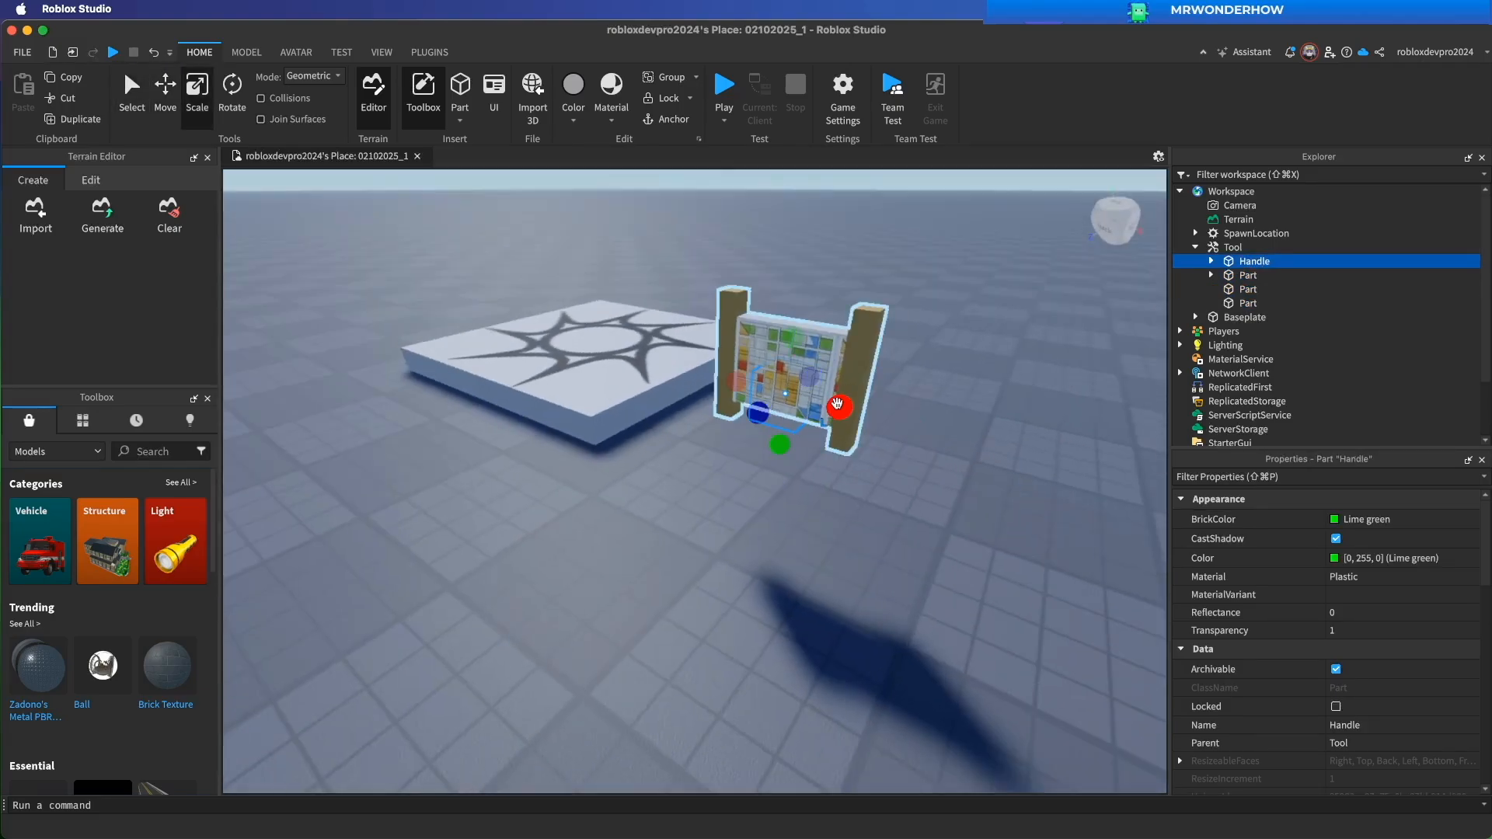
key("super+2")
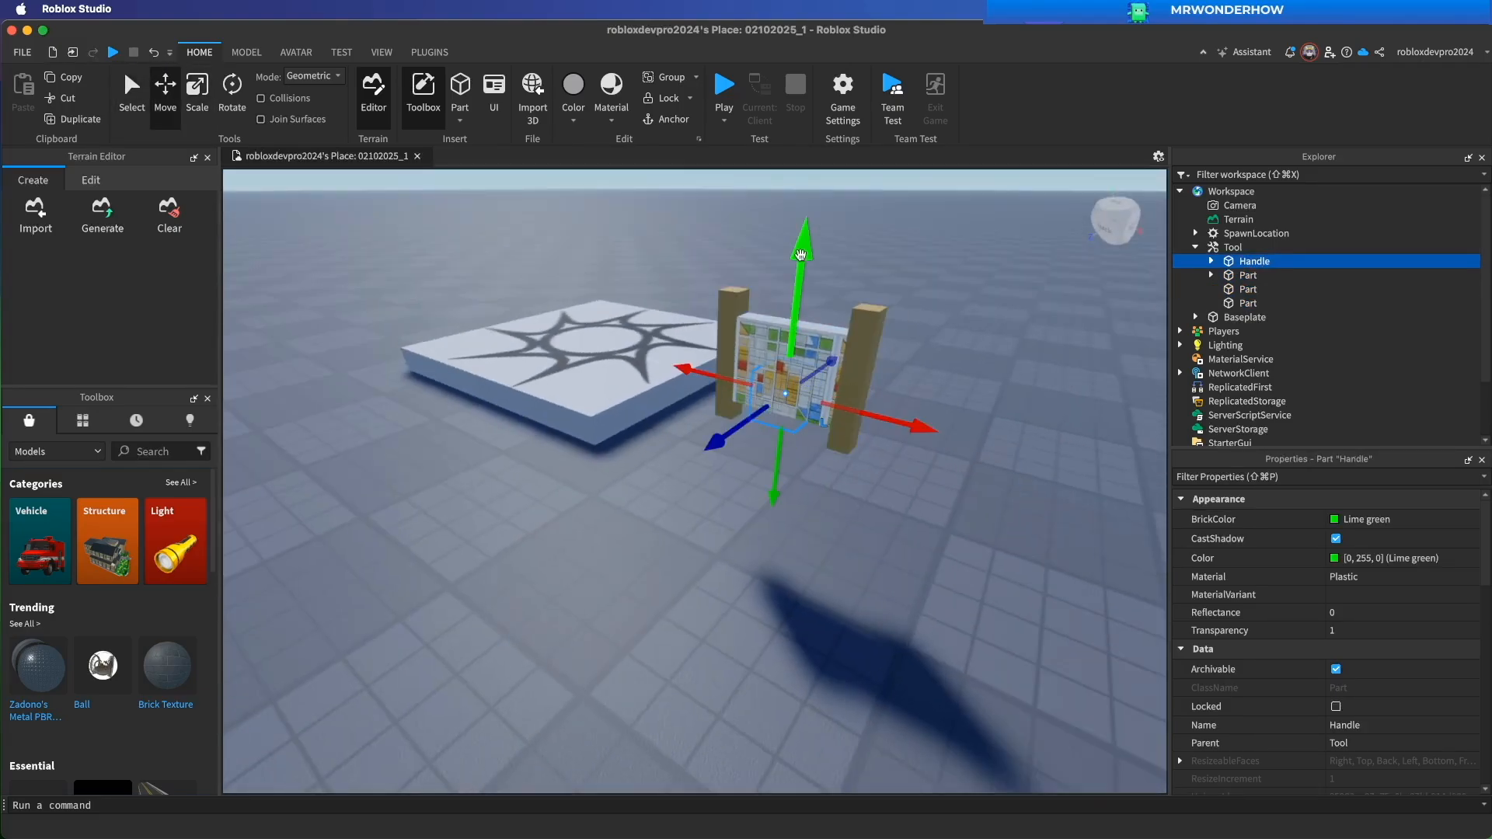
left_click_drag(800, 226, 797, 214)
left_click_drag(906, 412, 894, 414)
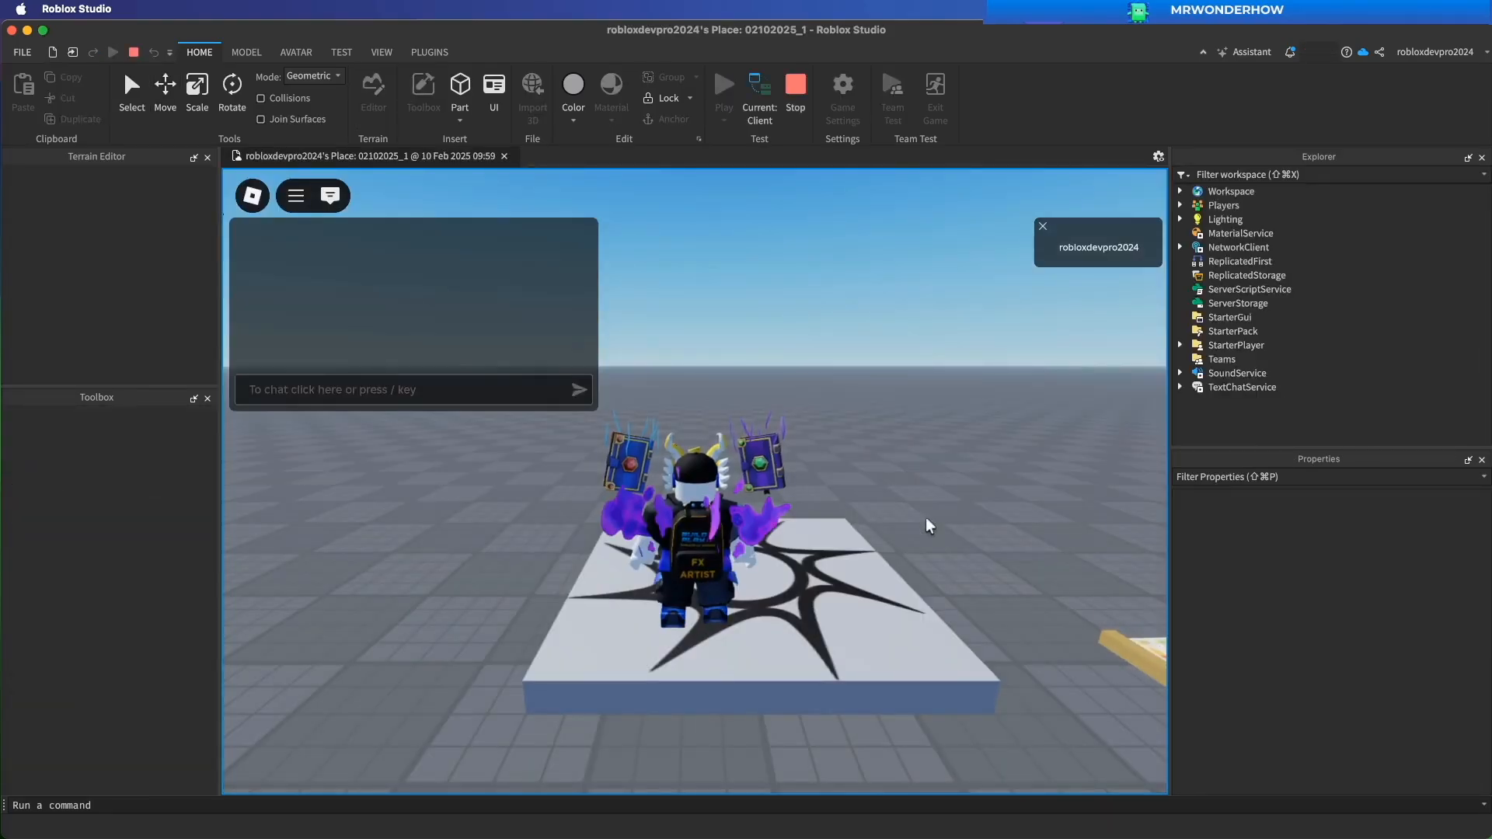
Playtest the shrunken map tool, walking the avatar off the spawn pad toward it.
key("w")
key("w")
key("a")
key("w")
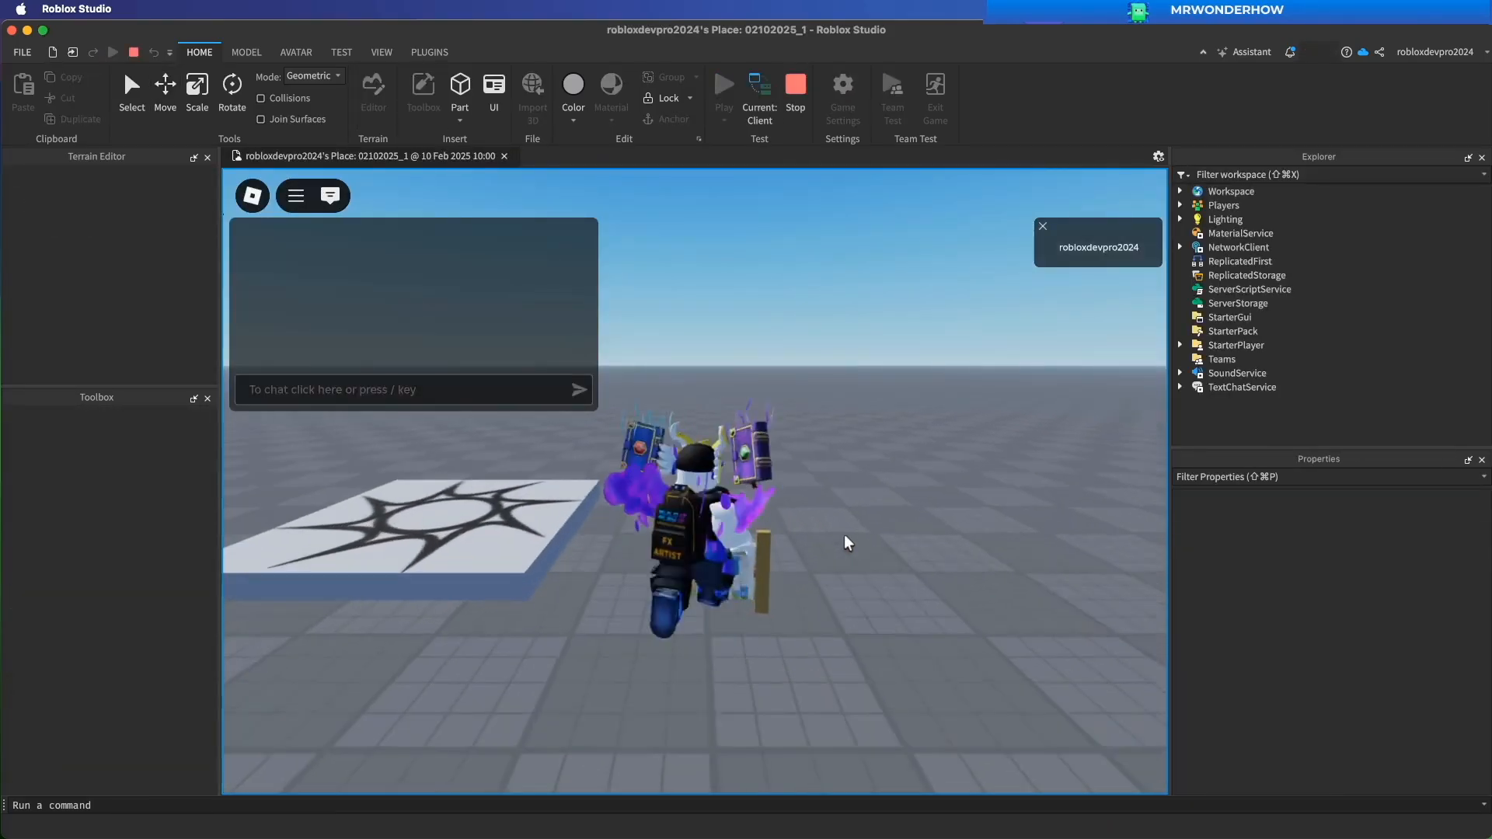
Pick up the shrunken map in a playtest, walk around with it, and unequip and re-equip it.
key("d")
right_click_drag(833, 588, 833, 587)
key("s")
key("a")
key("w")
key("s")
key("a")
key("1")
key("d")
key("1")
key("s")
right_click_drag(833, 588, 833, 587)
key("d")
Move the Handle 1.571 studs sideways toward the right brown post.
left_click_drag(879, 432, 923, 446)
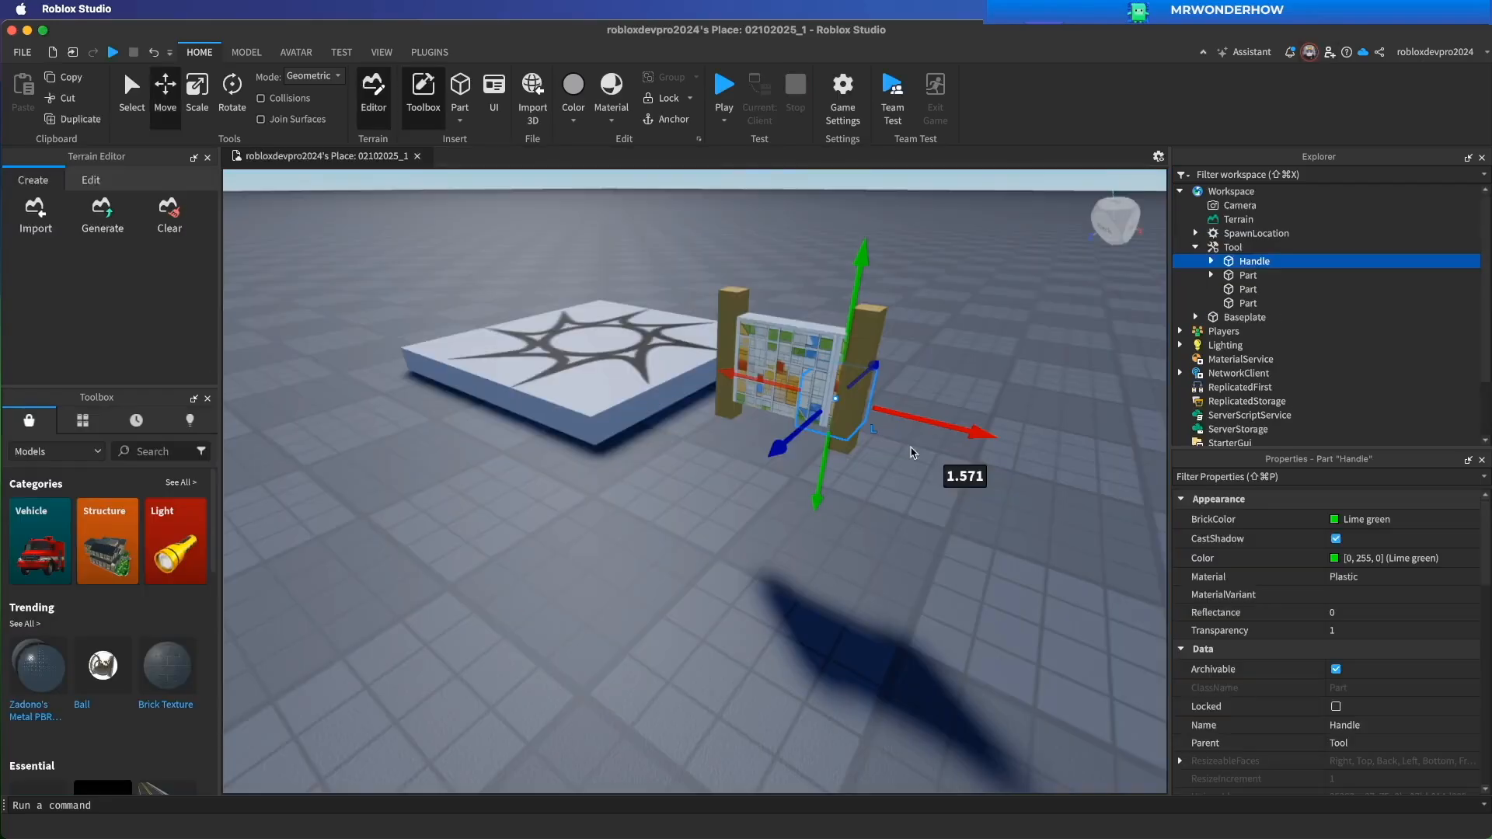
Set the map panel's Material to Neon and its BrickColor to Toothpaste.
left_click(1236, 248)
left_click(1247, 276)
left_click(1353, 578)
left_click(1353, 585)
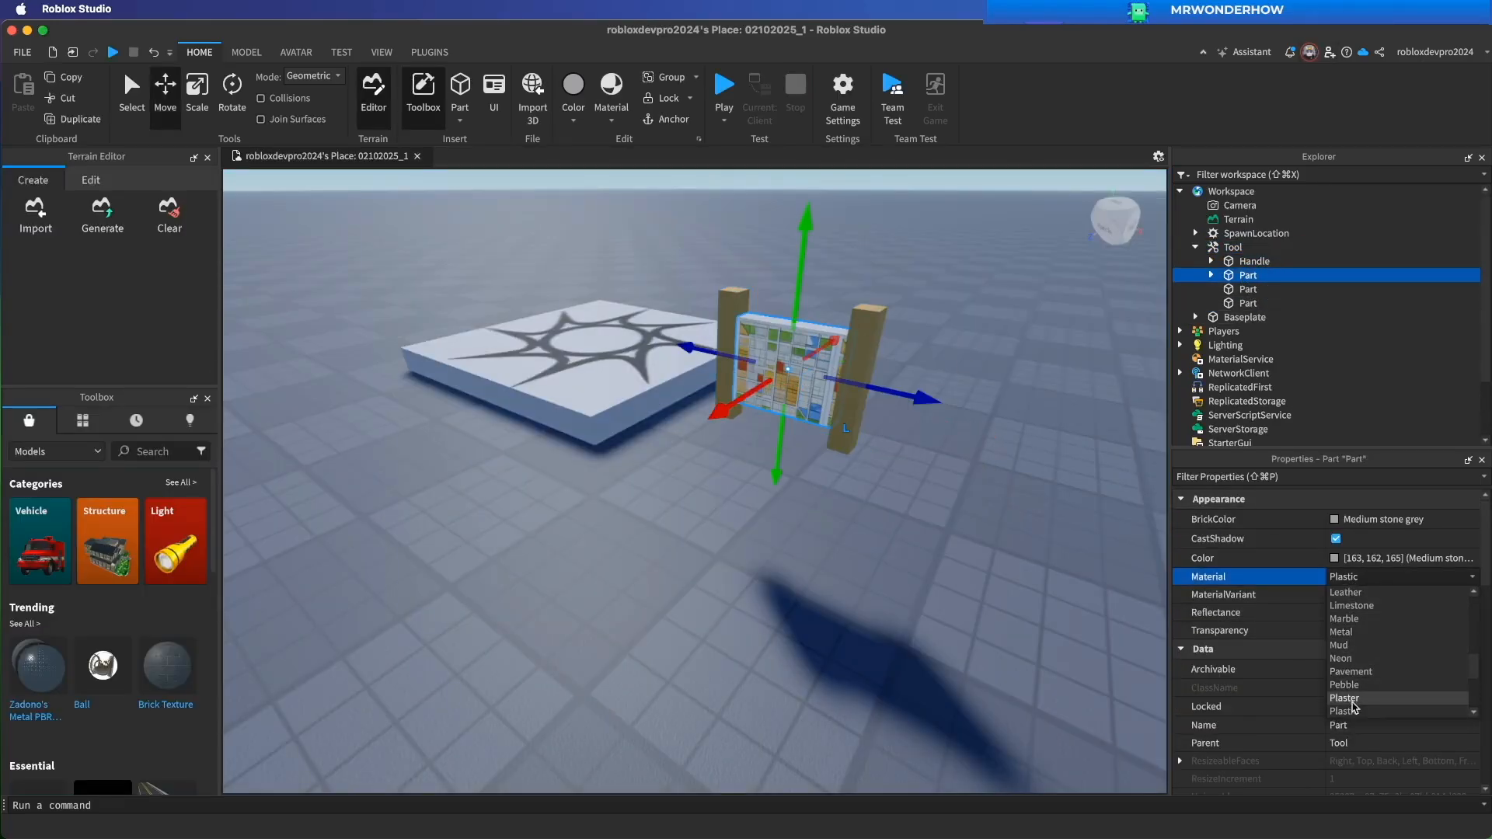
left_click(1342, 660)
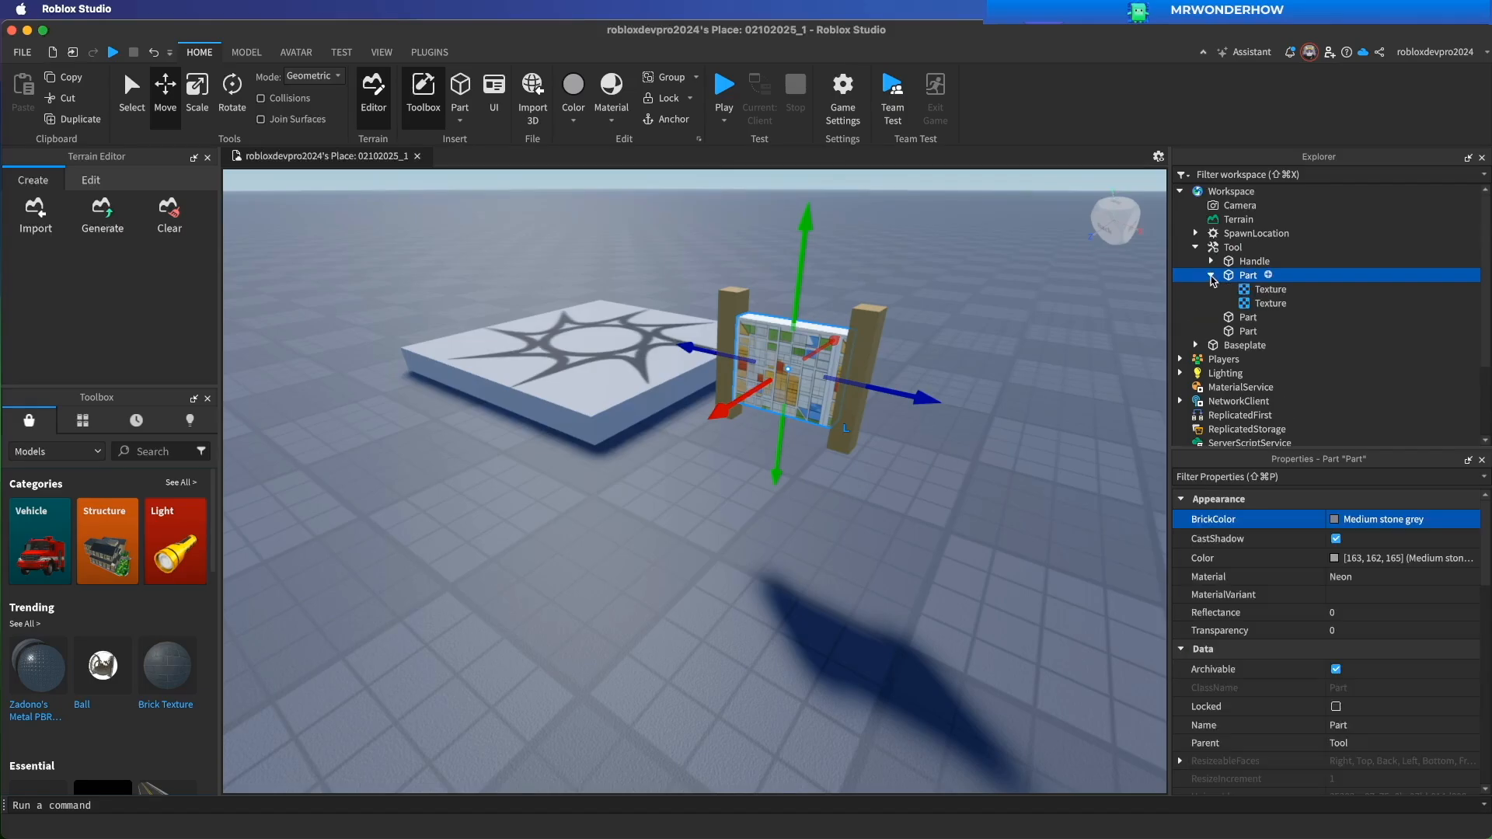
left_click(1003, 327)
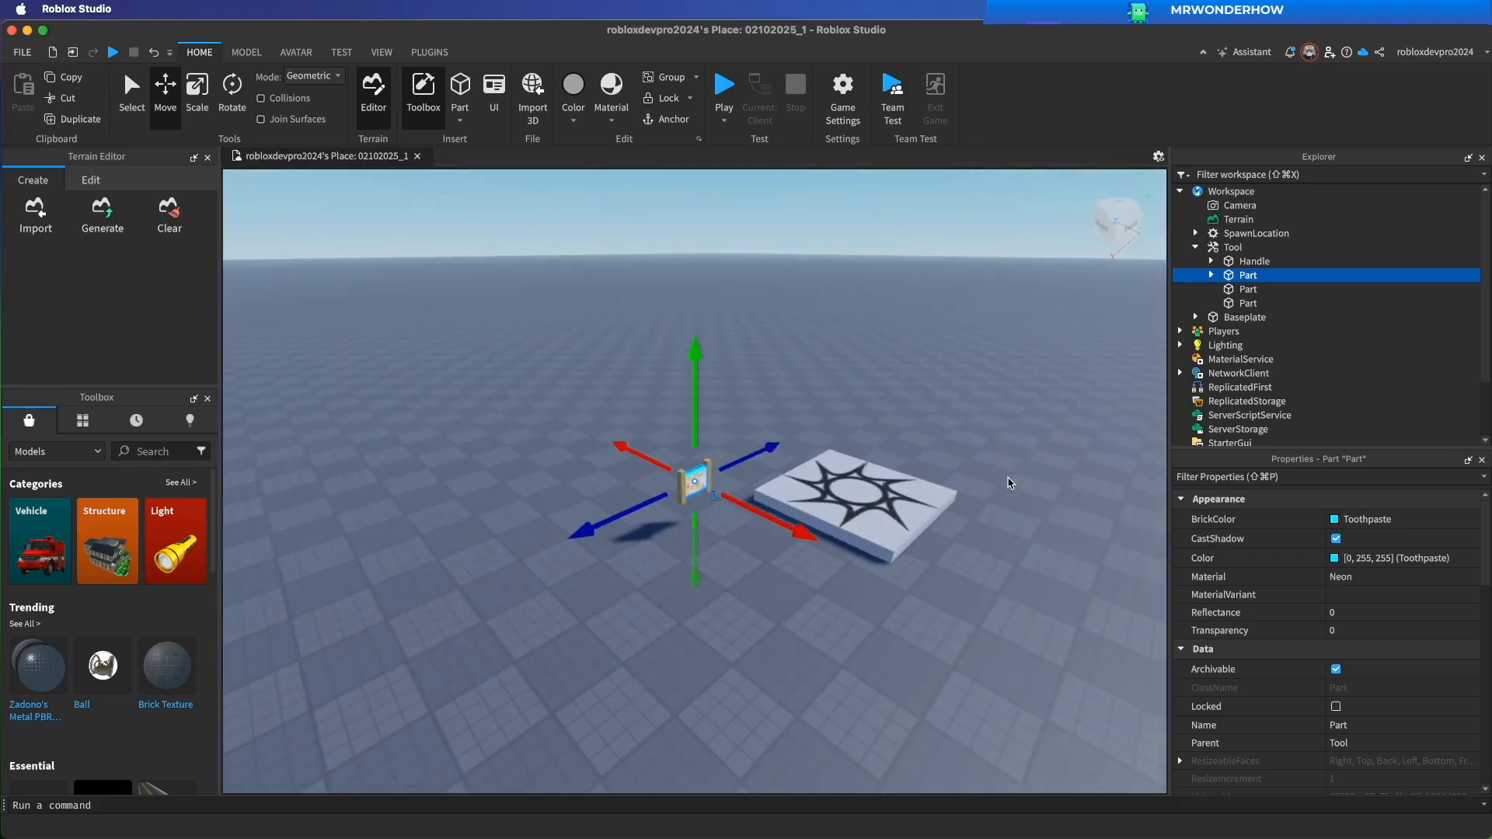
Clear the selection and start a playtest, walking the avatar into the neon map tool to pick it up.
key("f")
right_click(1009, 483)
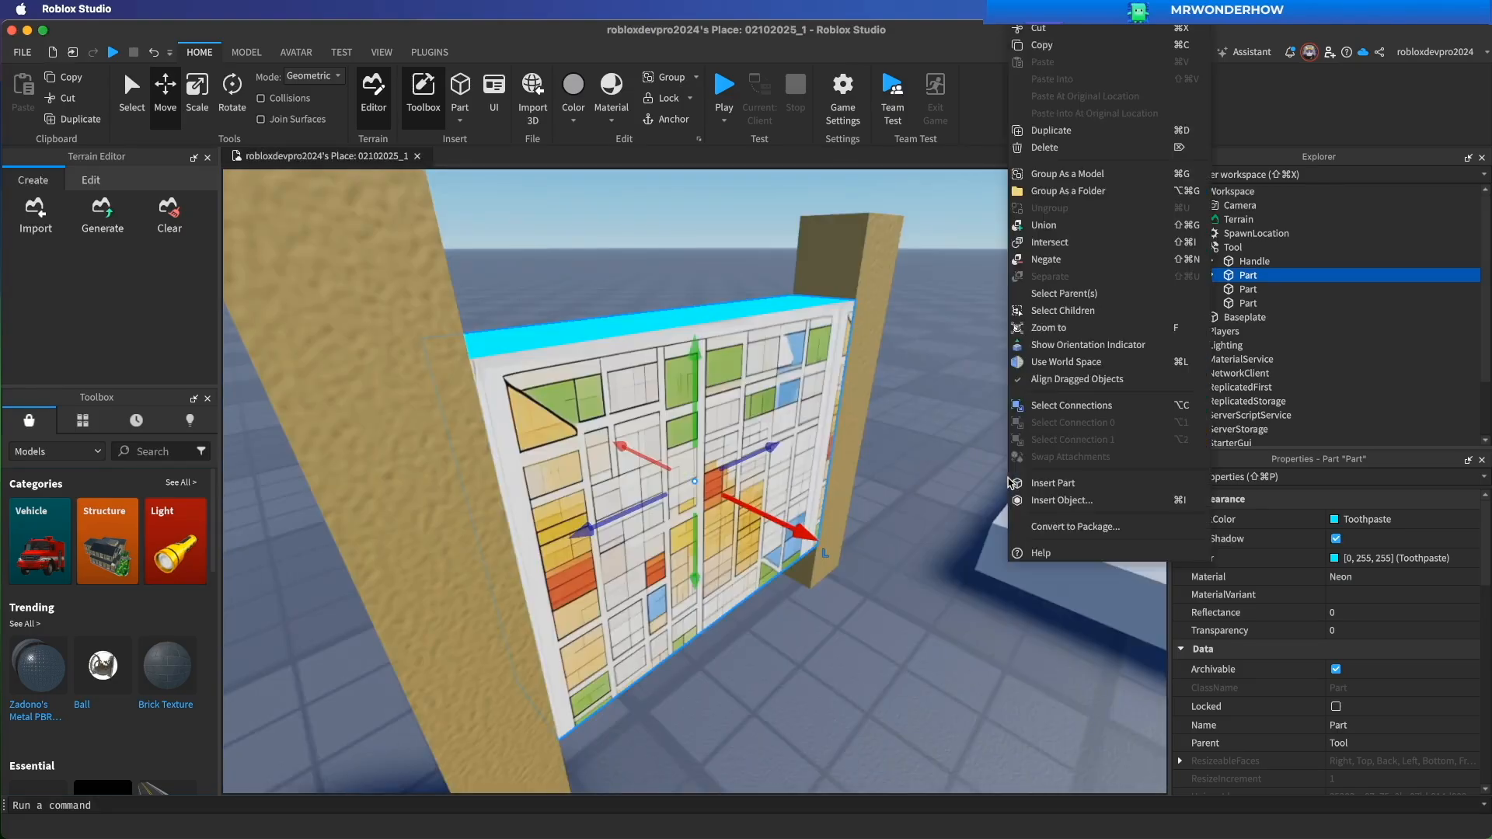
left_click(946, 233)
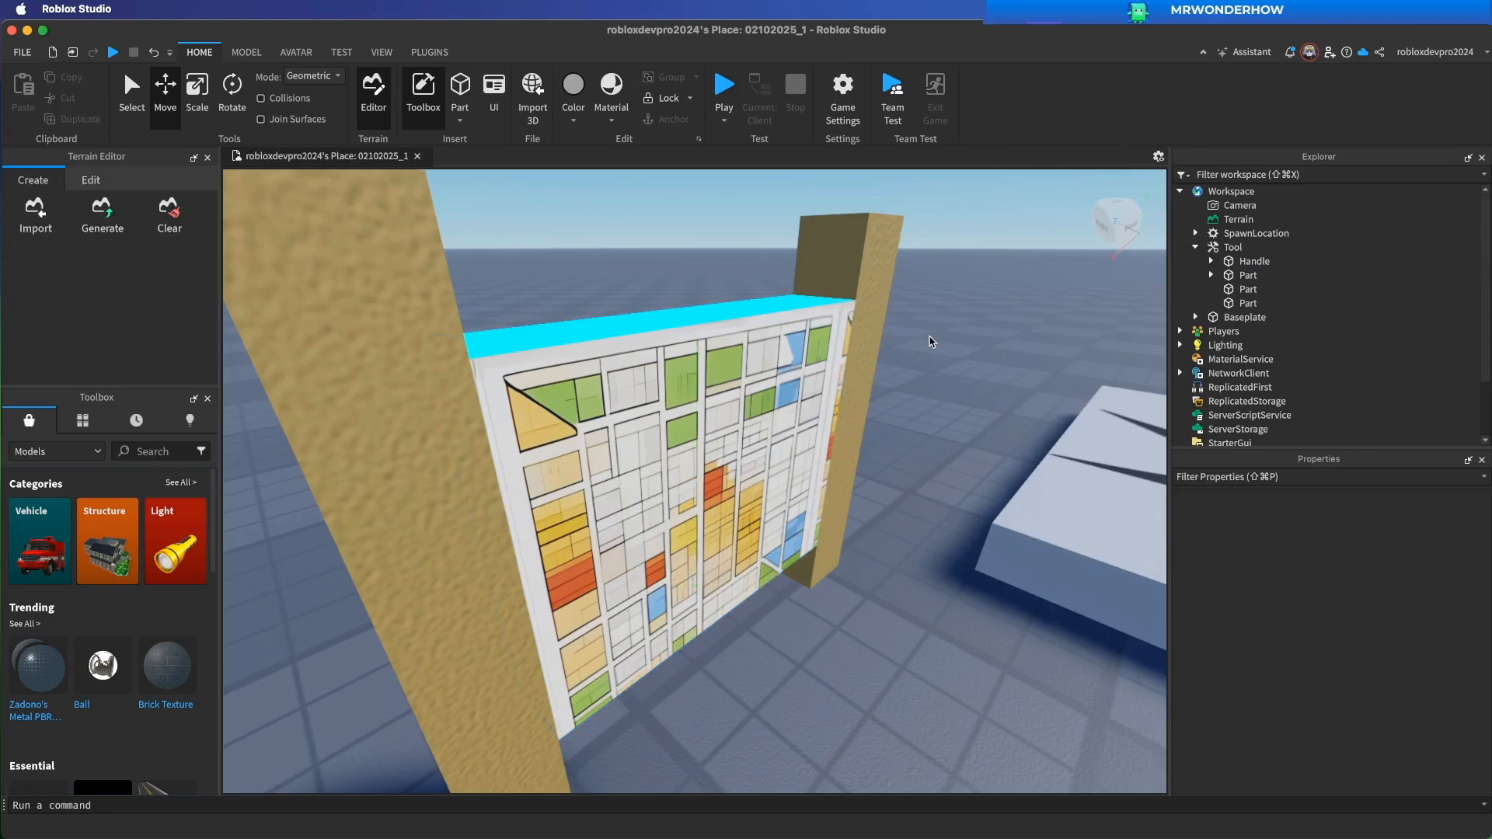
scroll(933, 342, "down", 10)
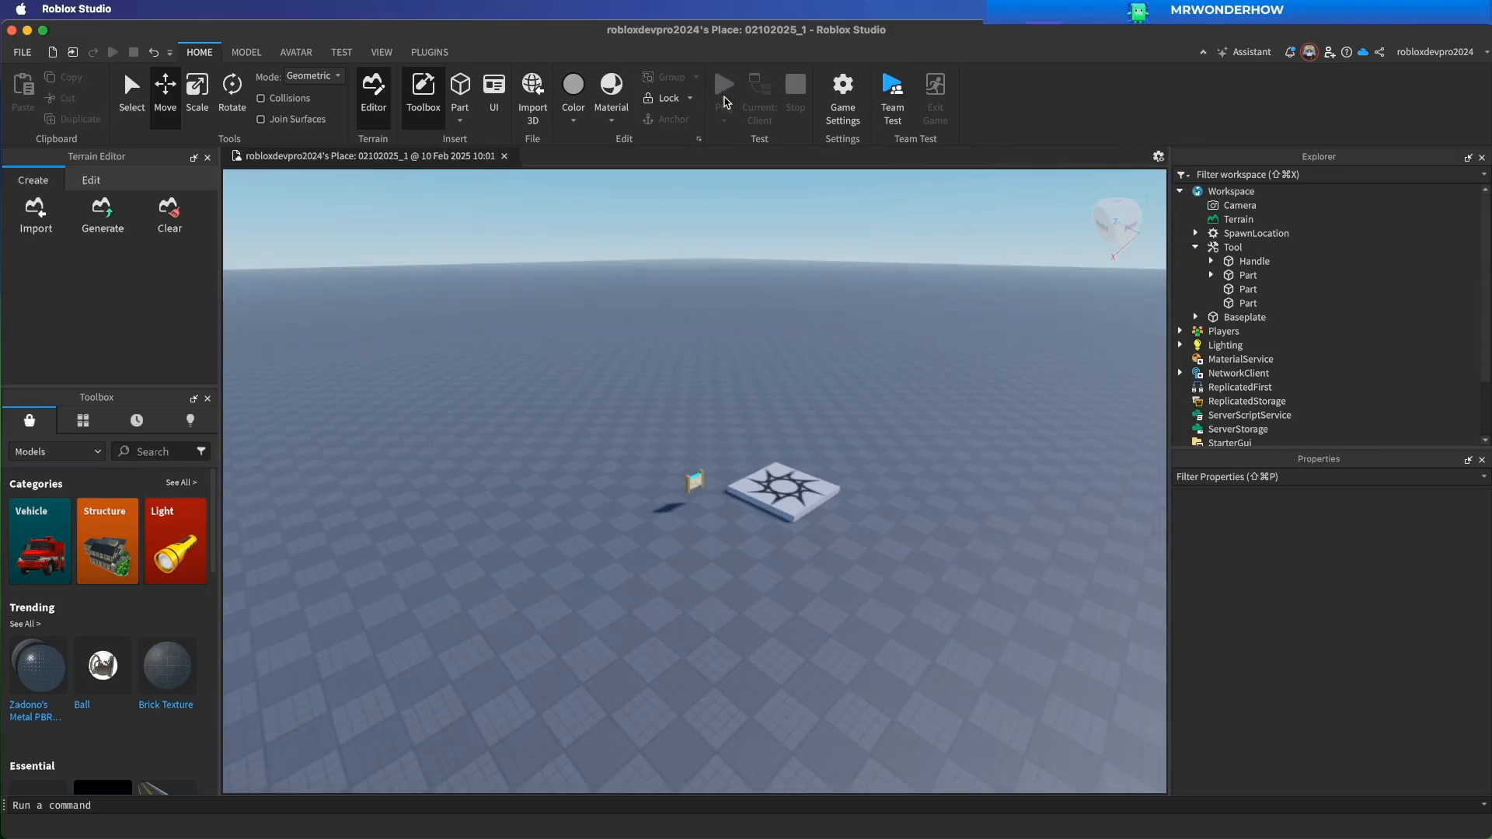
left_click(724, 92)
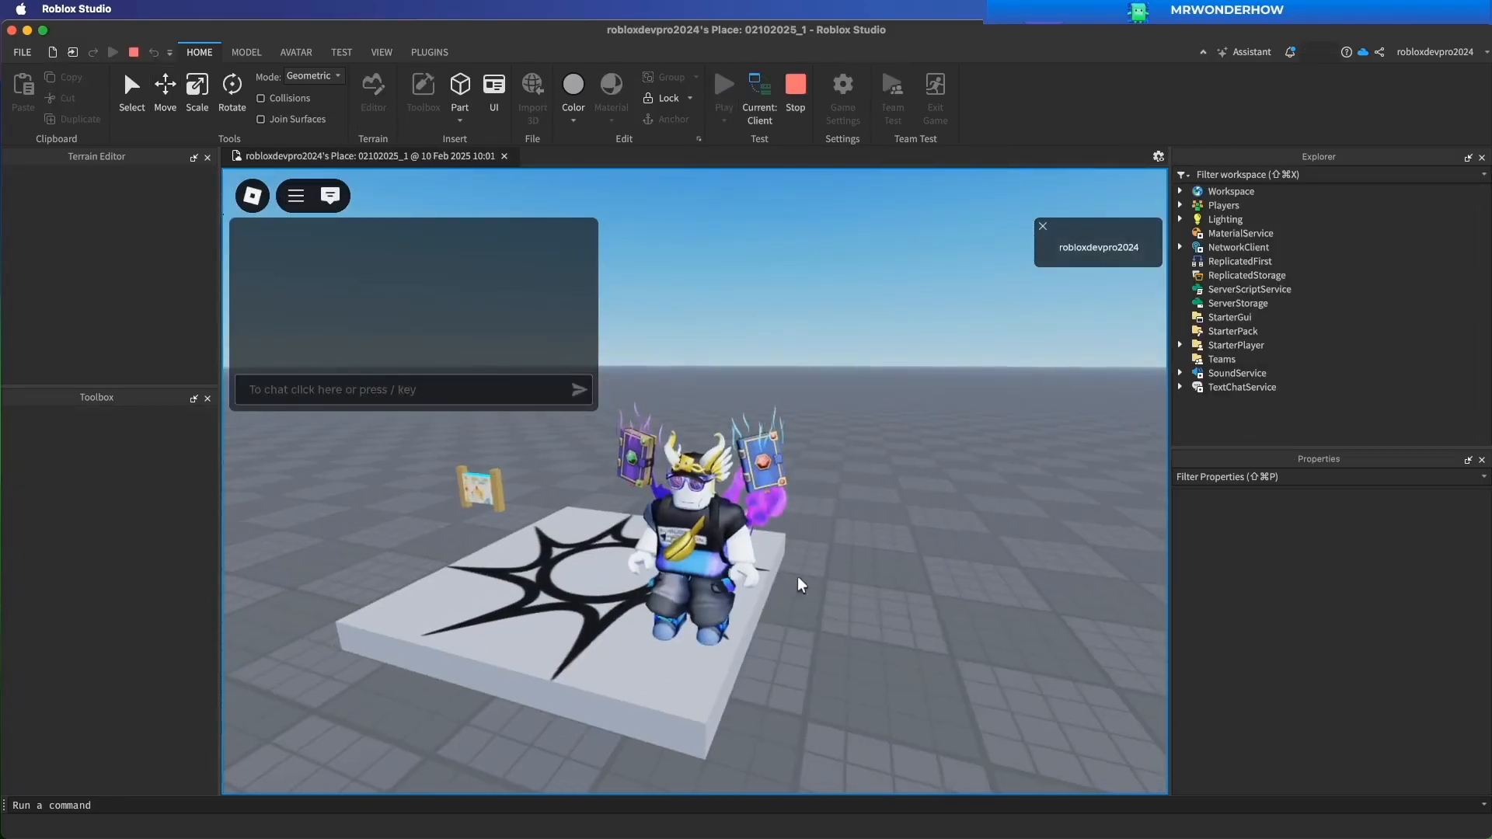
key("w")
key("a")
key("s")
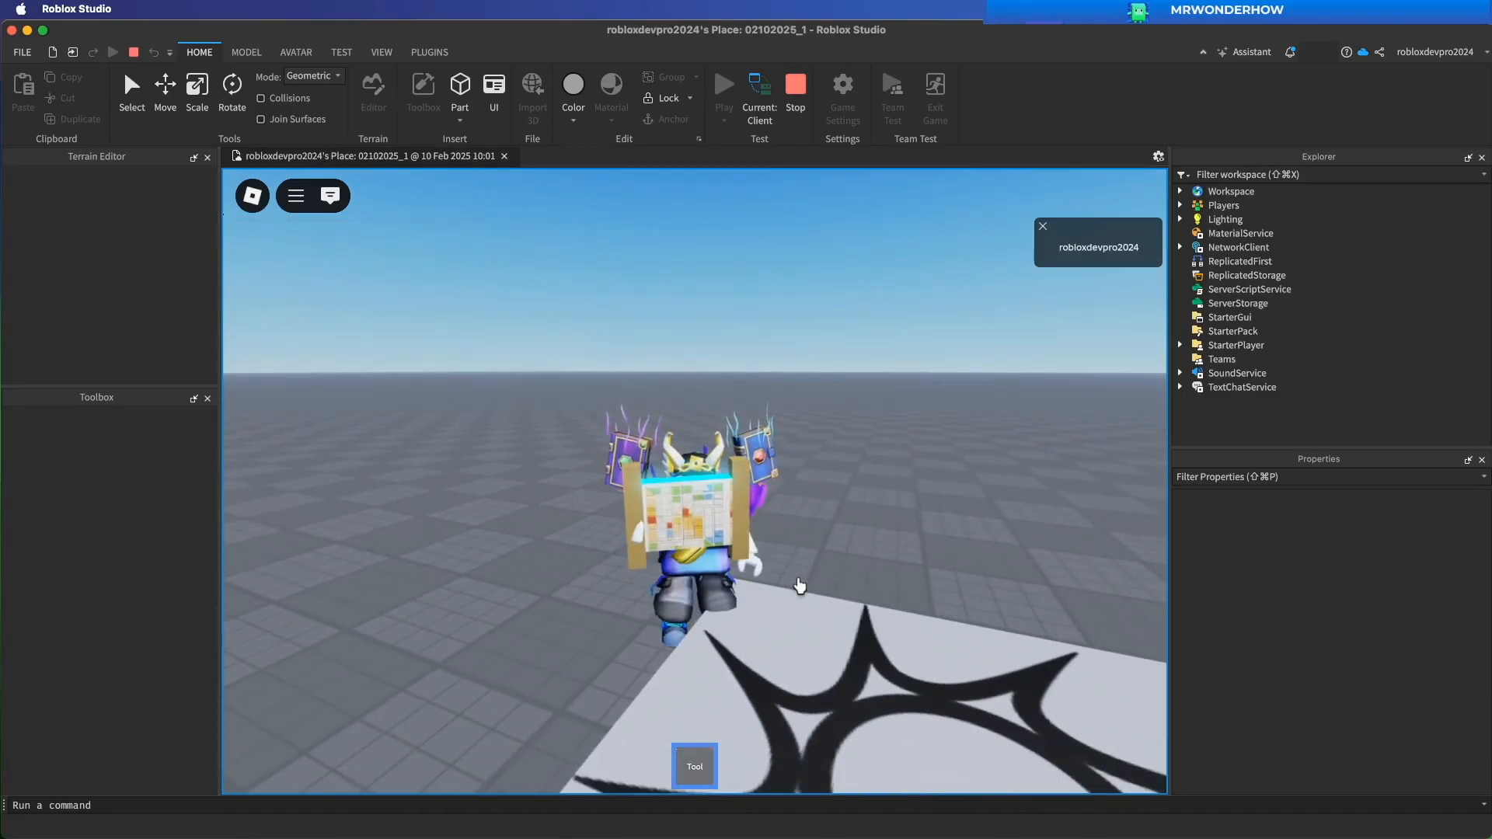
Walk the avatar around with the neon map and view how it is held from several sides.
key("d")
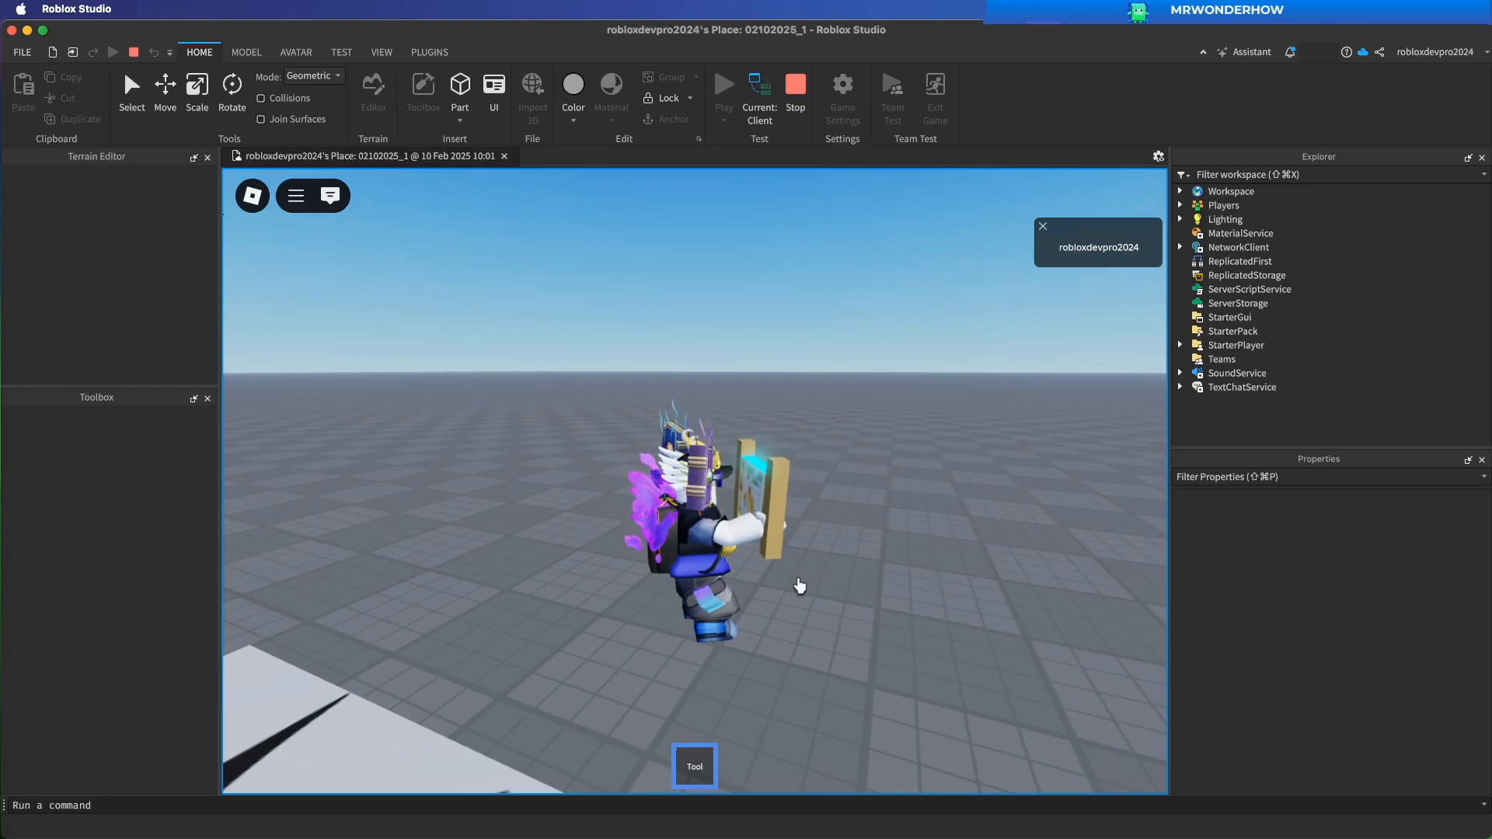
key("s")
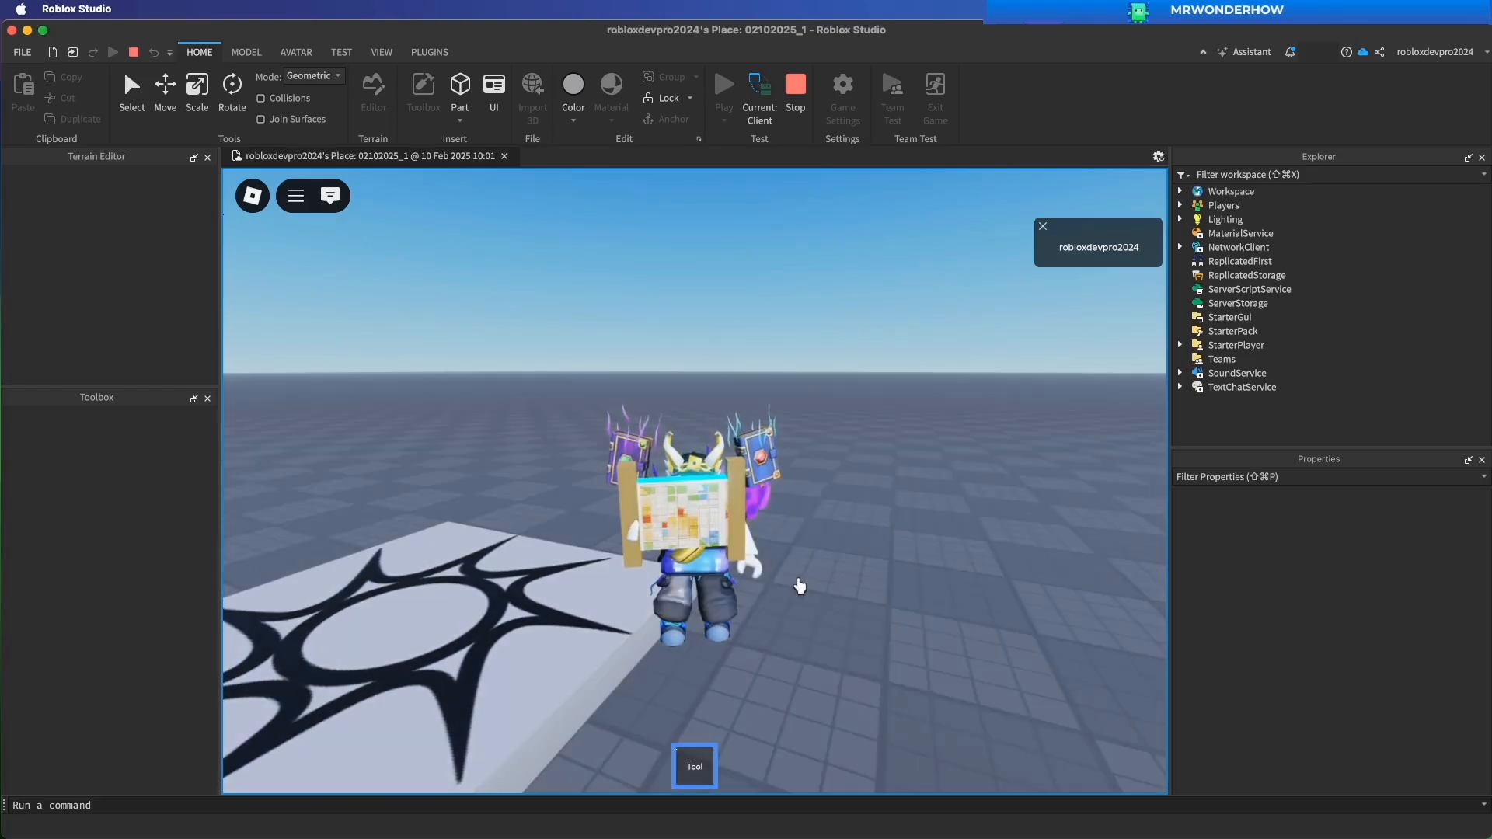
key("a")
key("w")
right_click_drag(800, 586, 951, 583)
key("a")
key("d")
key("w")
key("a")
key("s")
key("s")
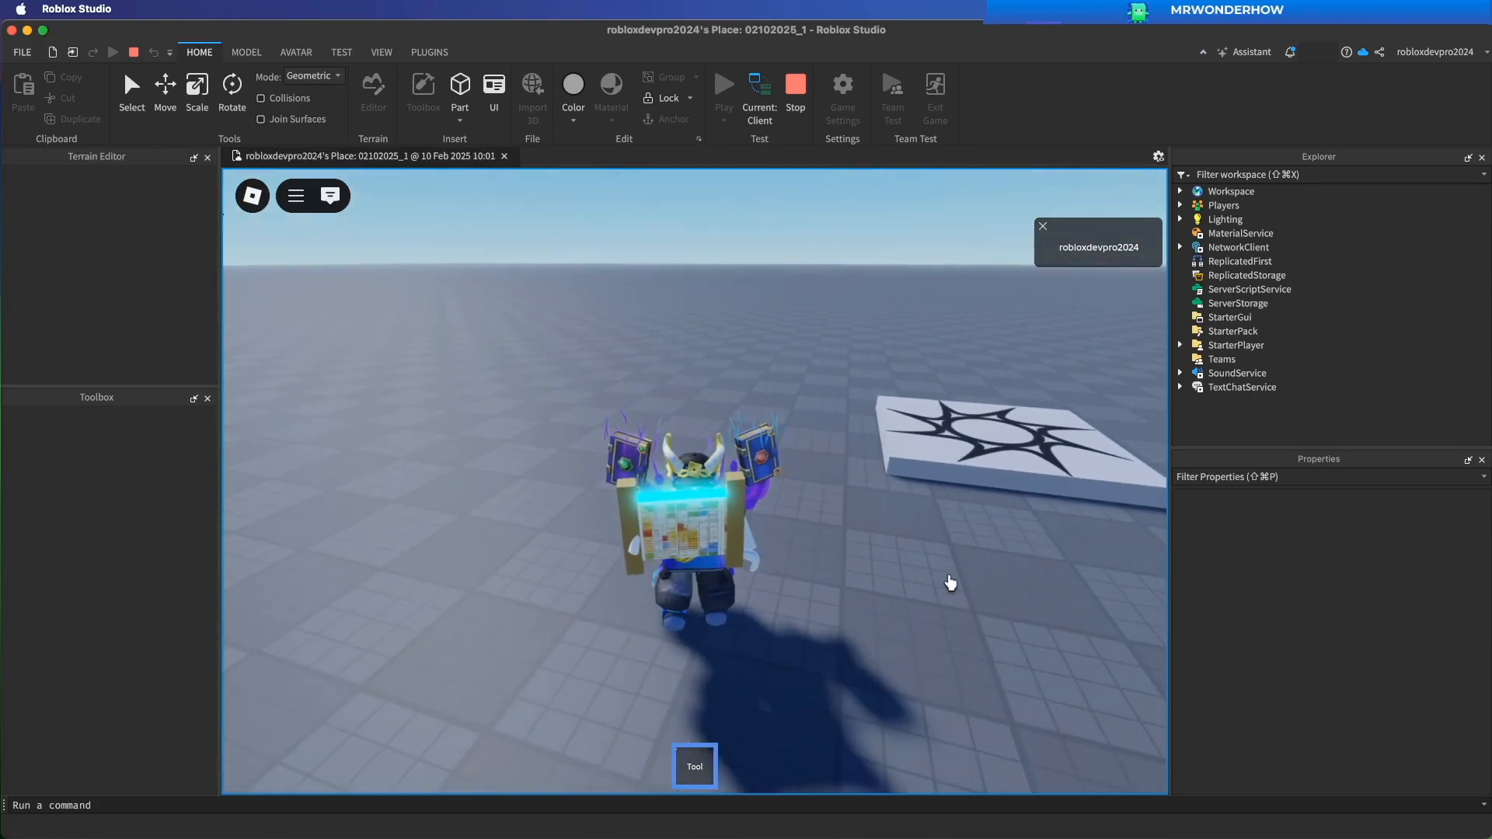